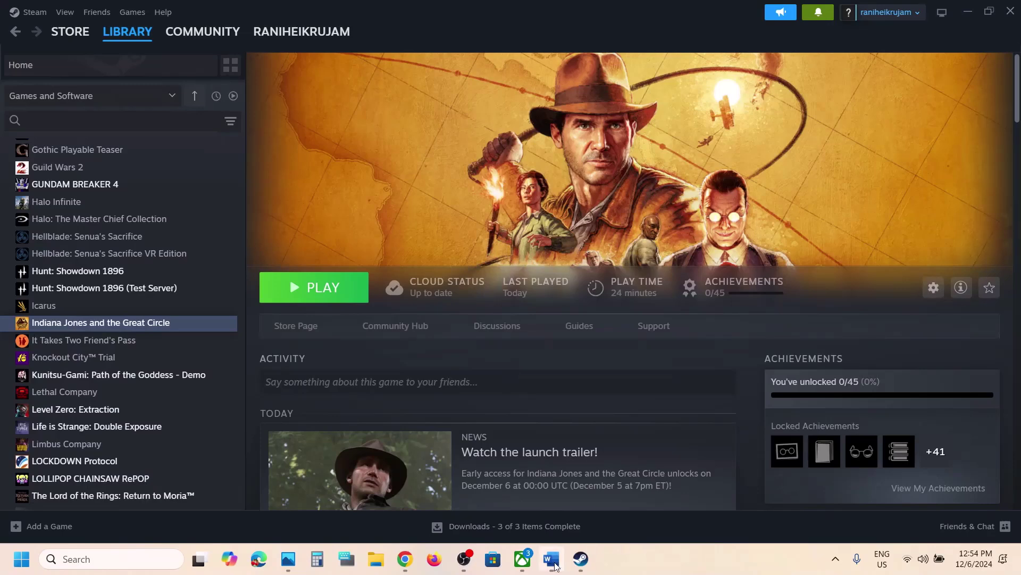
# - Switch to the Word guide to review the Game Pass line and Step 1, and check the Indiana Jones page in the Xbox app
pyautogui.click(551, 559)
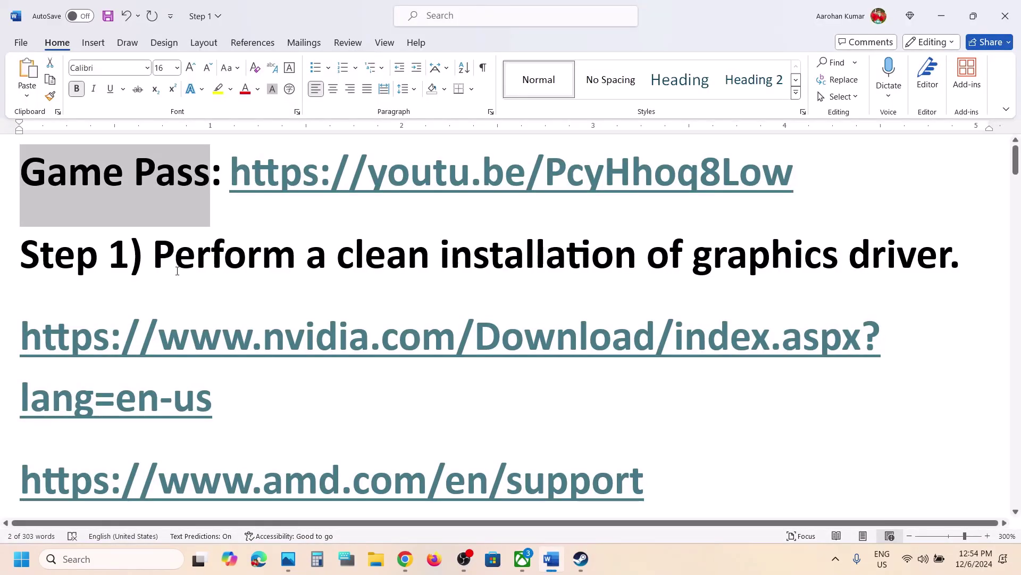
pyautogui.moveTo(177, 271); pyautogui.dragTo(795, 268)
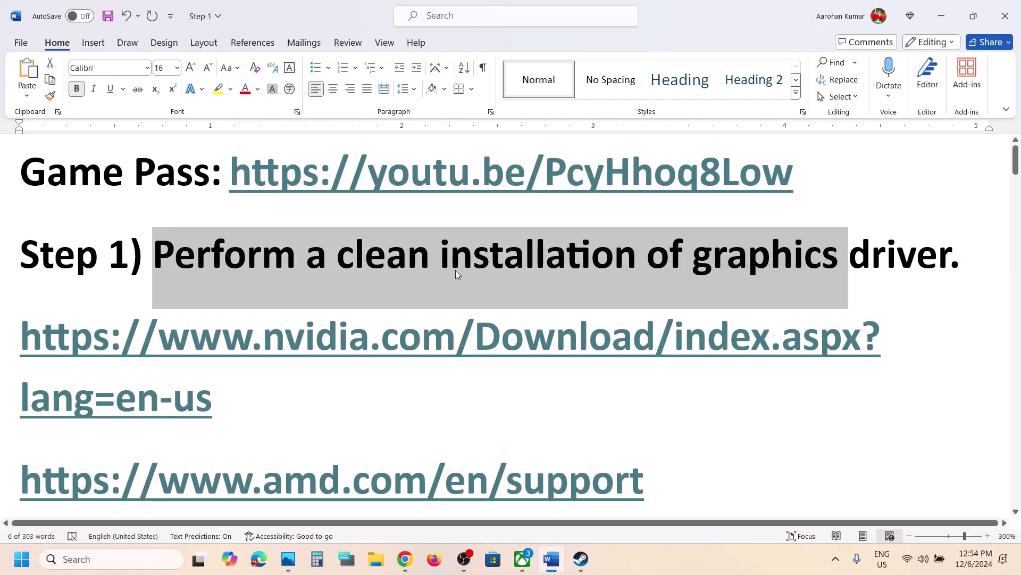
pyautogui.click(419, 273)
pyautogui.tripleClick(271, 198)
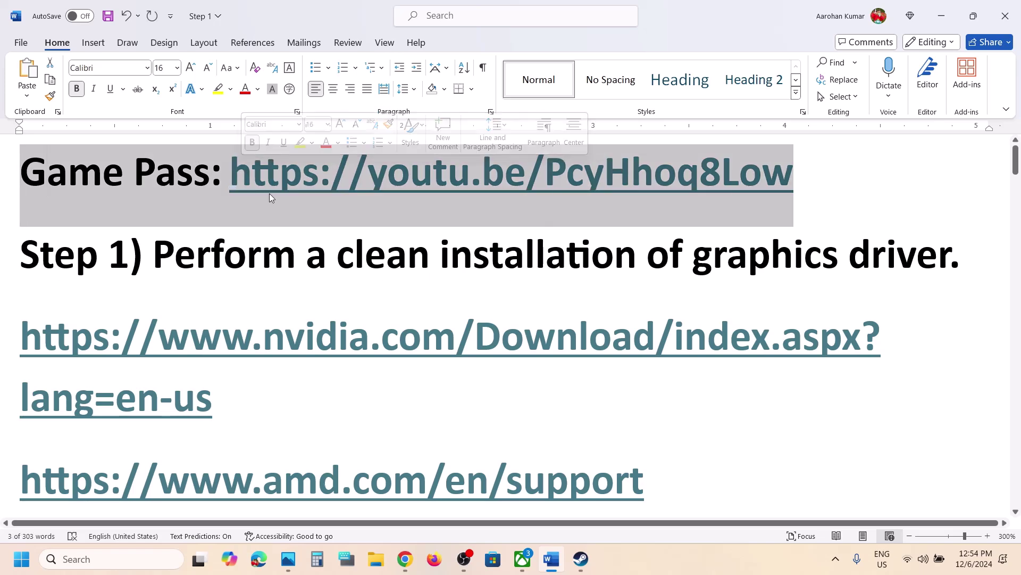
pyautogui.click(520, 560)
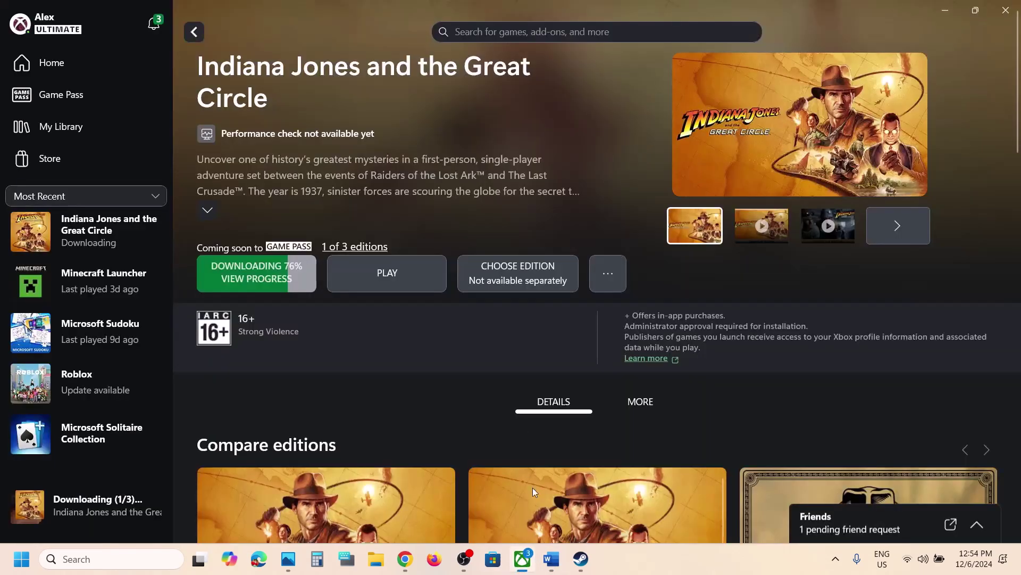
pyautogui.click(552, 570)
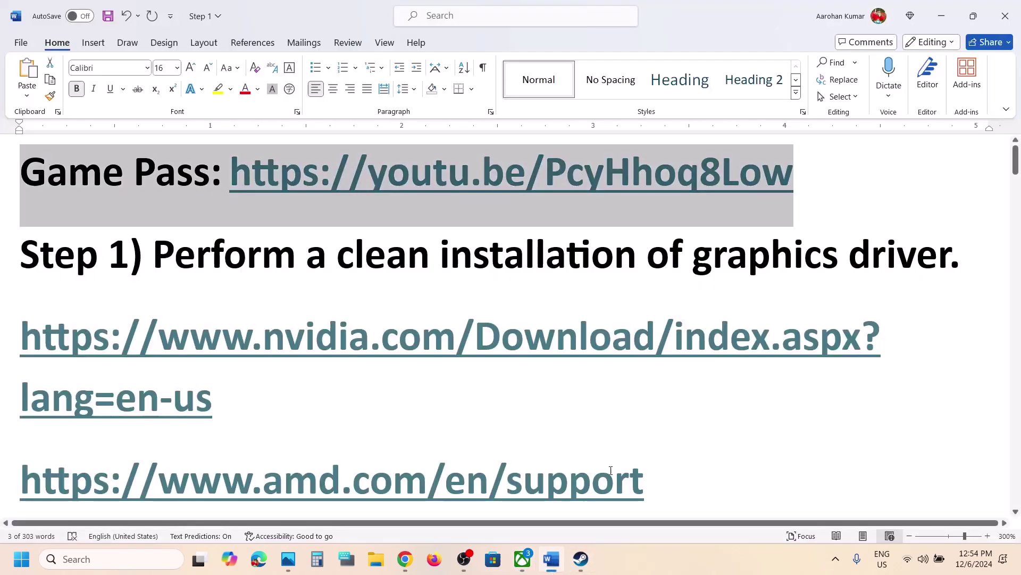
# - Select the Game Pass YouTube link in the guide and view its video result in Chrome before returning to Word
pyautogui.click(609, 247)
pyautogui.moveTo(801, 187); pyautogui.dragTo(232, 176)
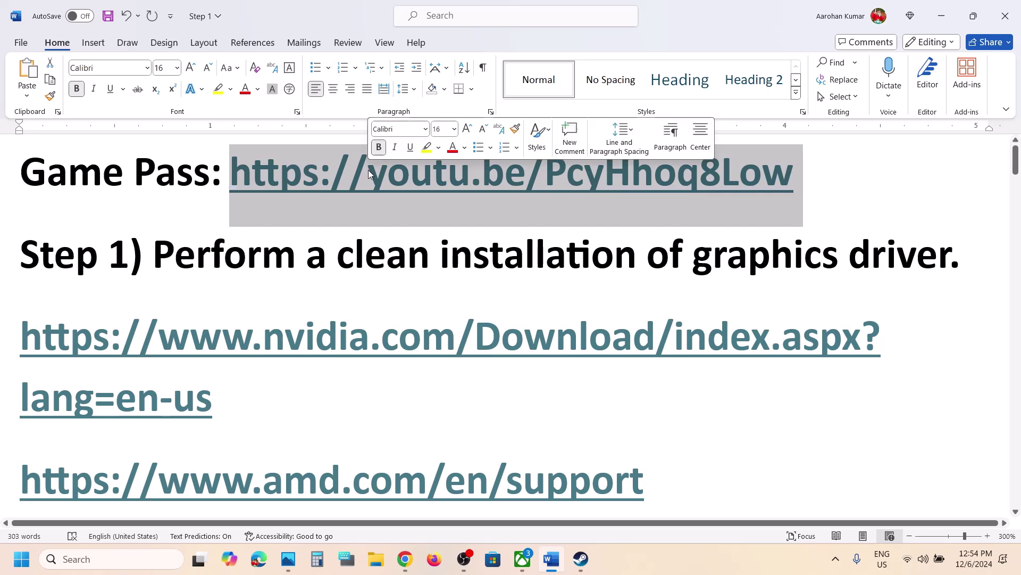
pyautogui.click(402, 568)
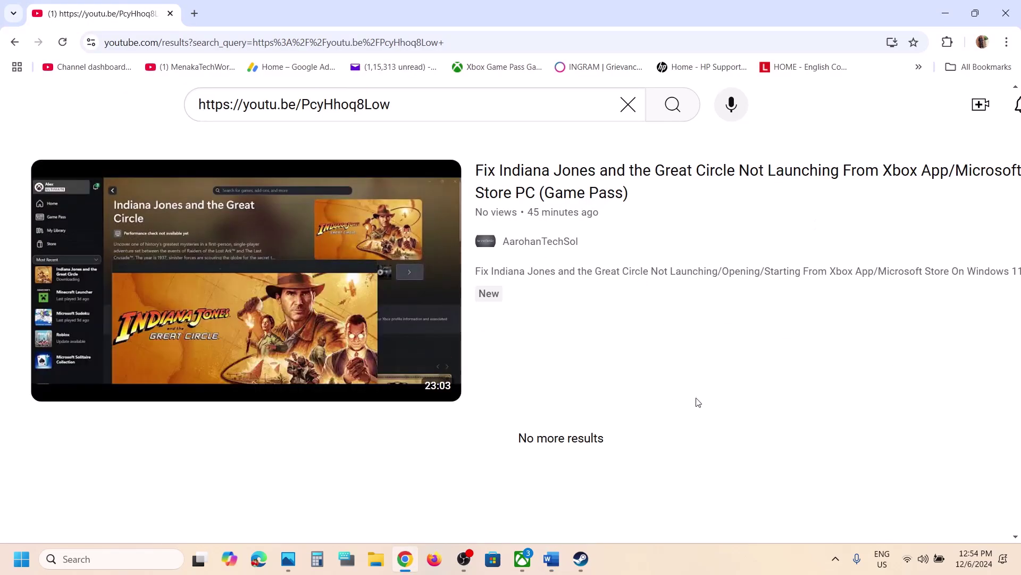
pyautogui.click(950, 21)
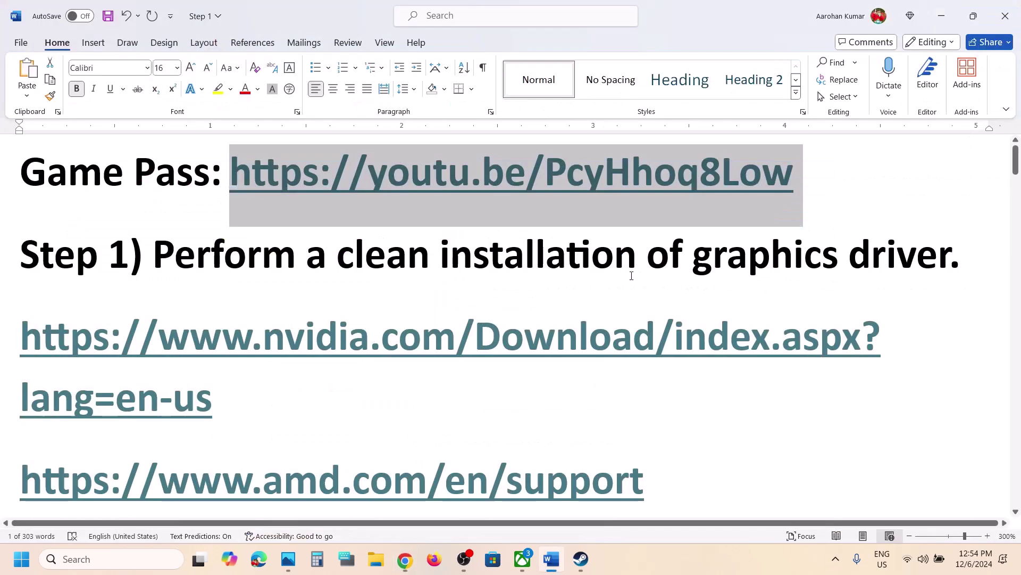
# - Highlight the NVIDIA and AMD driver download links under Step 1 of the guide
pyautogui.moveTo(164, 261); pyautogui.dragTo(81, 358)
pyautogui.click(258, 405)
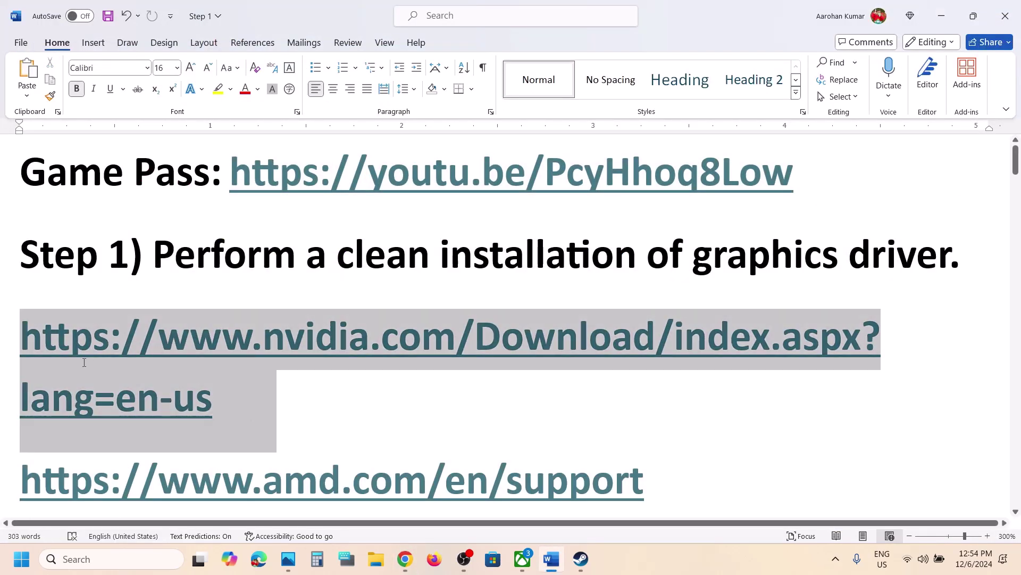
pyautogui.scroll(-1, 480, 390)
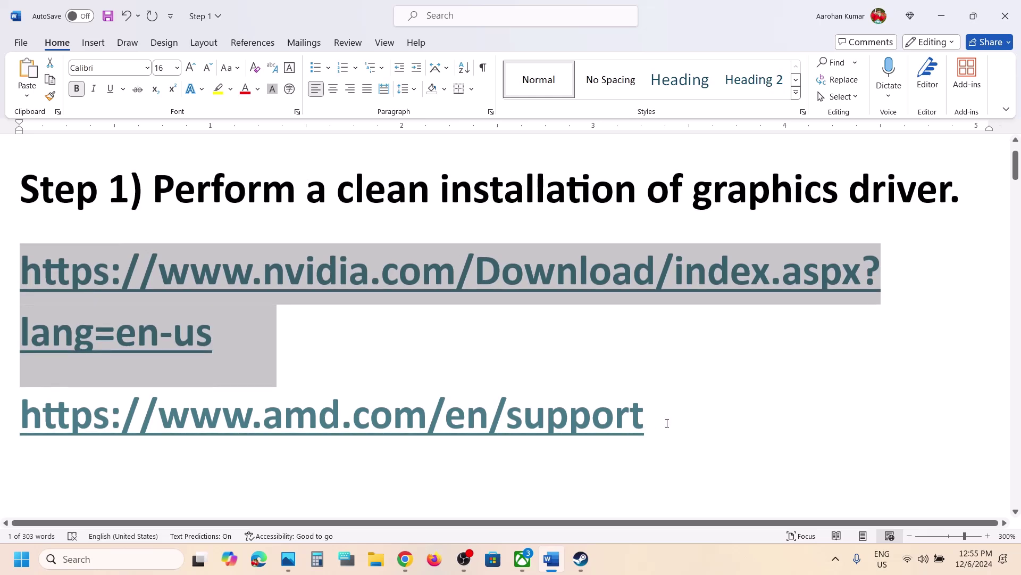
pyautogui.moveTo(669, 420); pyautogui.dragTo(32, 423)
pyautogui.moveTo(241, 319); pyautogui.dragTo(48, 290)
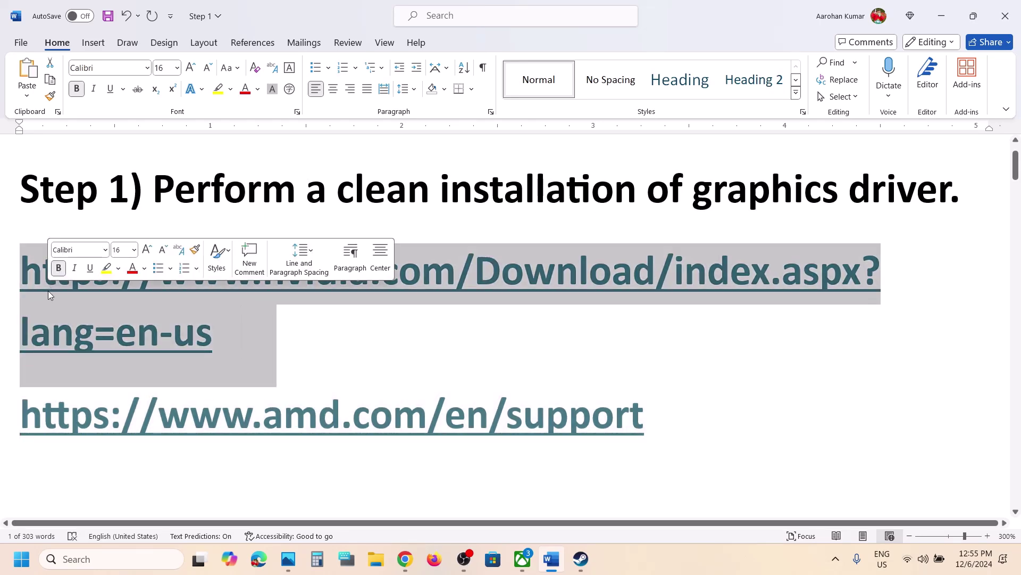
# - On NVIDIA's drivers page in Chrome, run a manual driver search for the GeForce RTX 3050 Laptop GPU on Windows 11
pyautogui.click(627, 557)
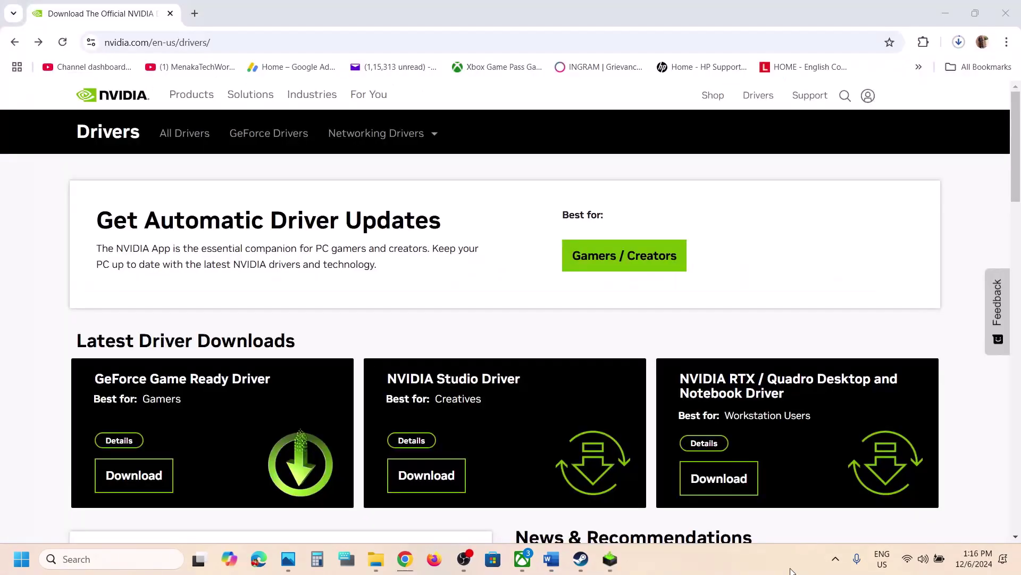
pyautogui.scroll(-9, 387, 335)
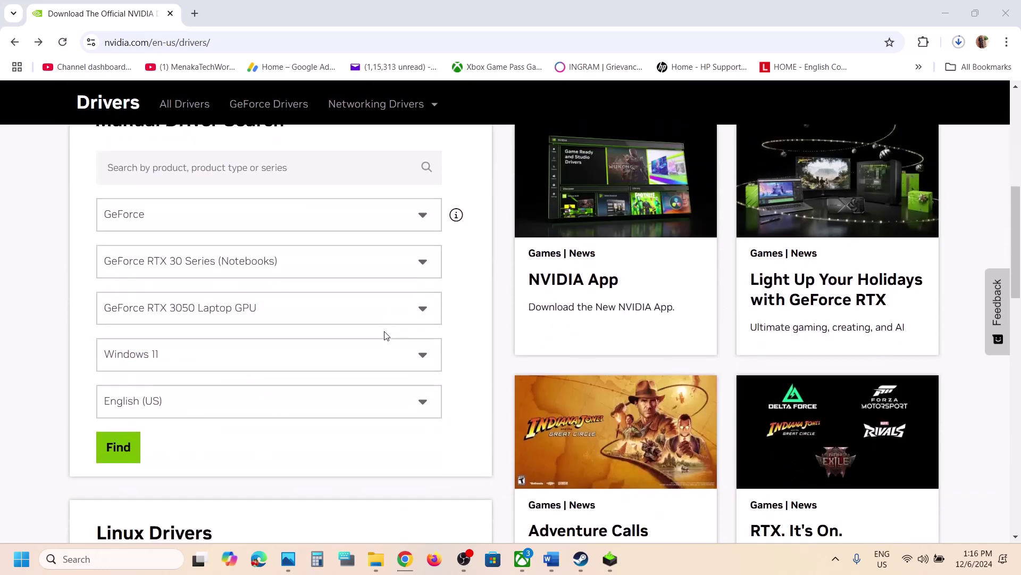
pyautogui.click(211, 297)
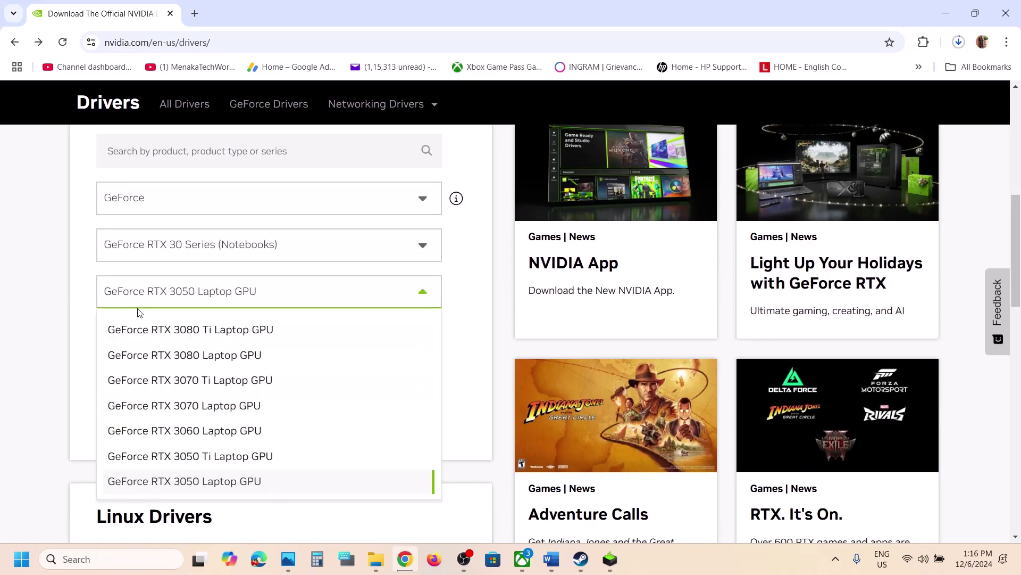
pyautogui.click(66, 308)
pyautogui.click(160, 335)
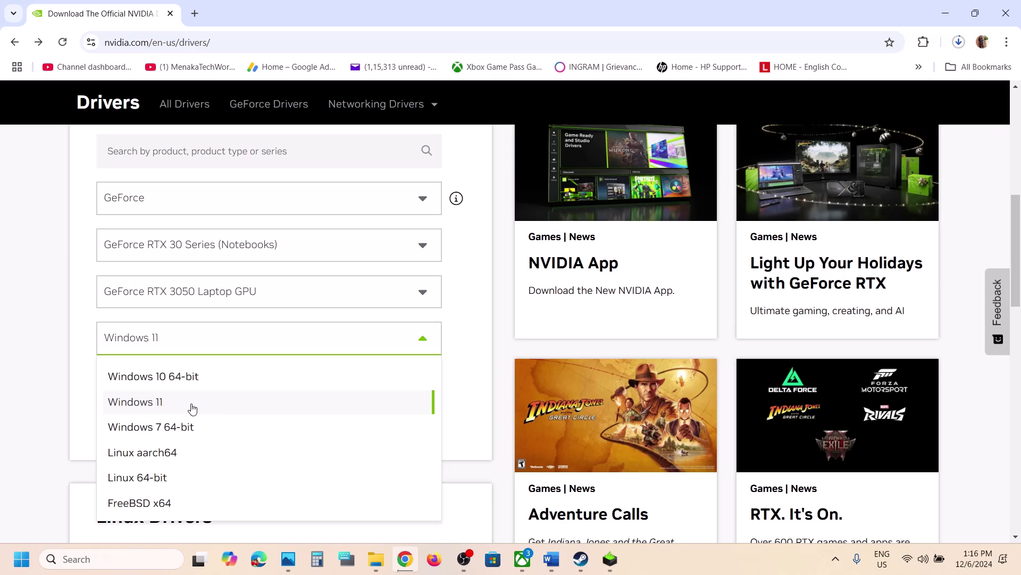
pyautogui.click(75, 358)
pyautogui.click(118, 429)
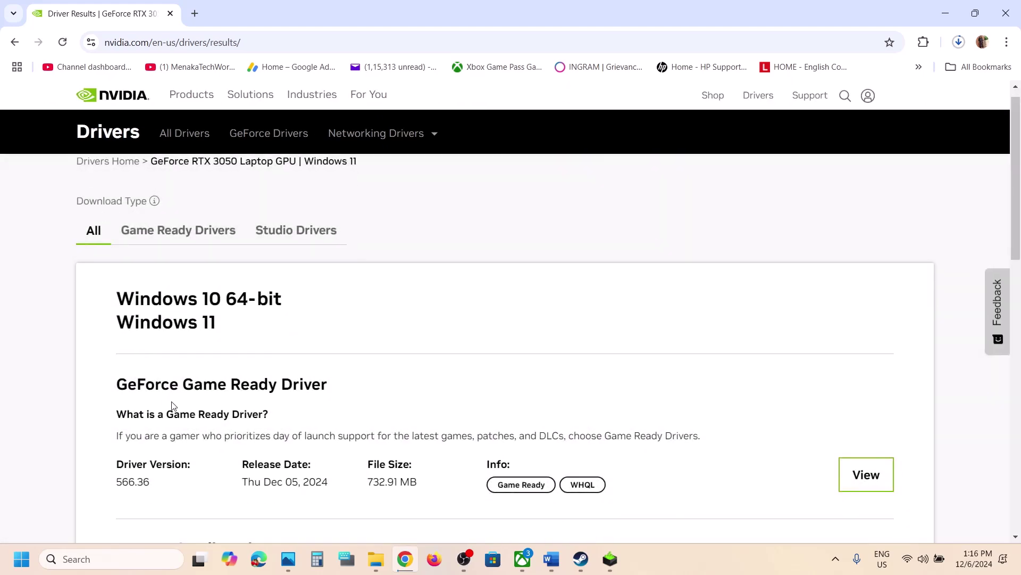
# - Open the details of GeForce Game Ready Driver 566.36 and download it
pyautogui.scroll(-2, 172, 399)
pyautogui.doubleClick(144, 373)
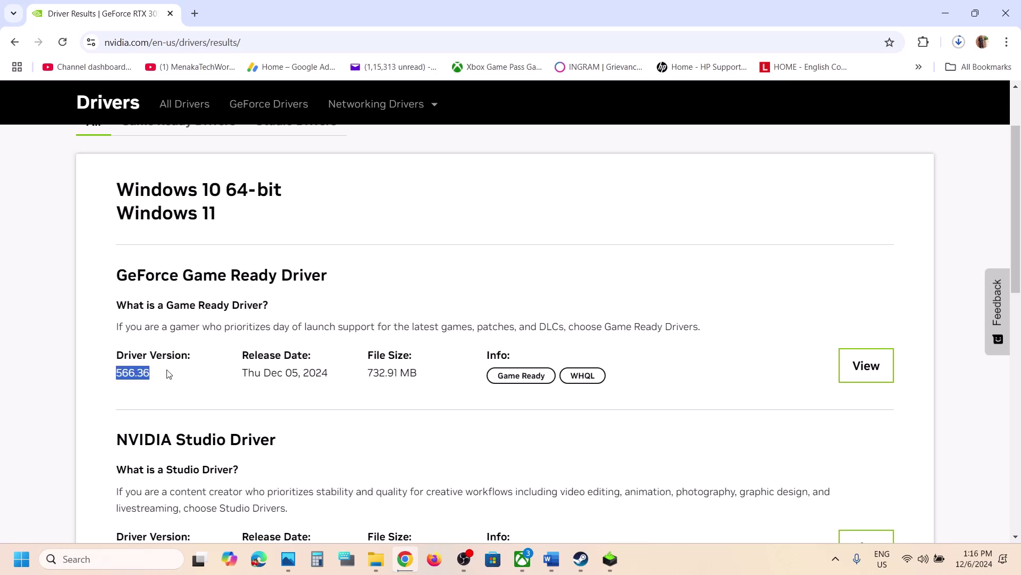
pyautogui.click(866, 359)
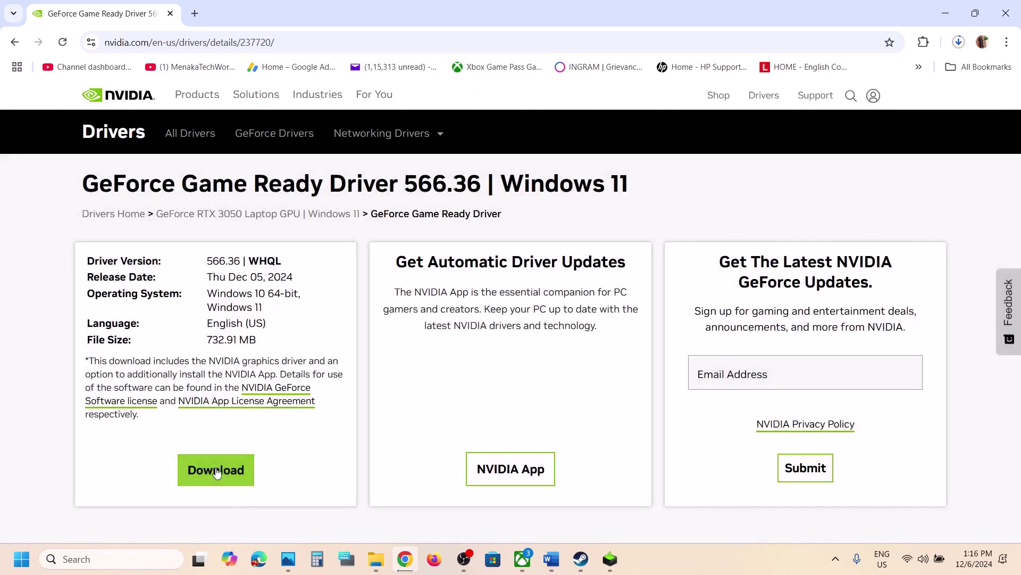
pyautogui.click(226, 474)
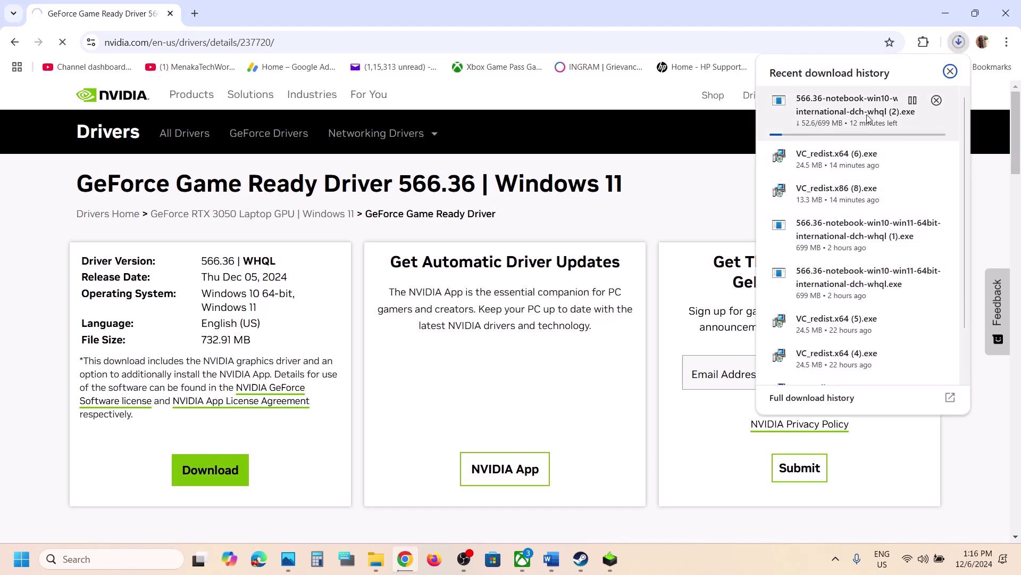
# - Accept the licence in the NVIDIA Installer and start a Custom (Advanced) installation with a clean installation of the driver and NVIDIA App
pyautogui.click(610, 560)
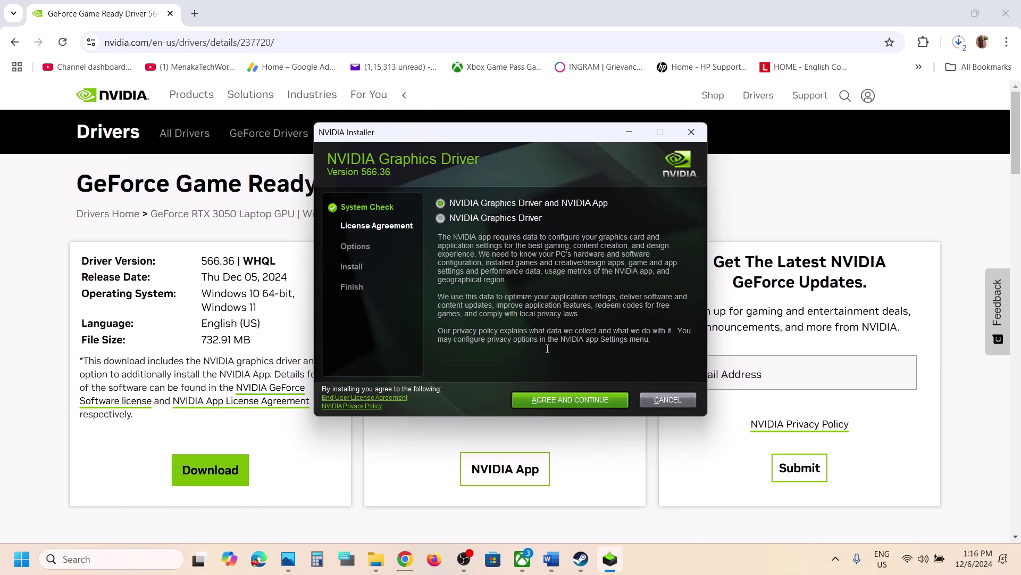
pyautogui.click(544, 398)
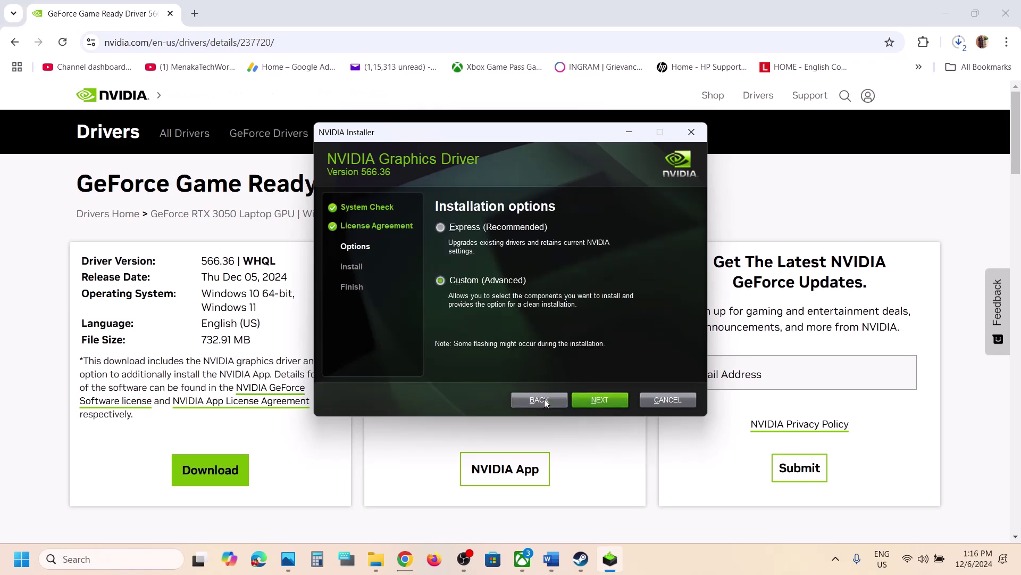
pyautogui.click(452, 282)
pyautogui.click(588, 400)
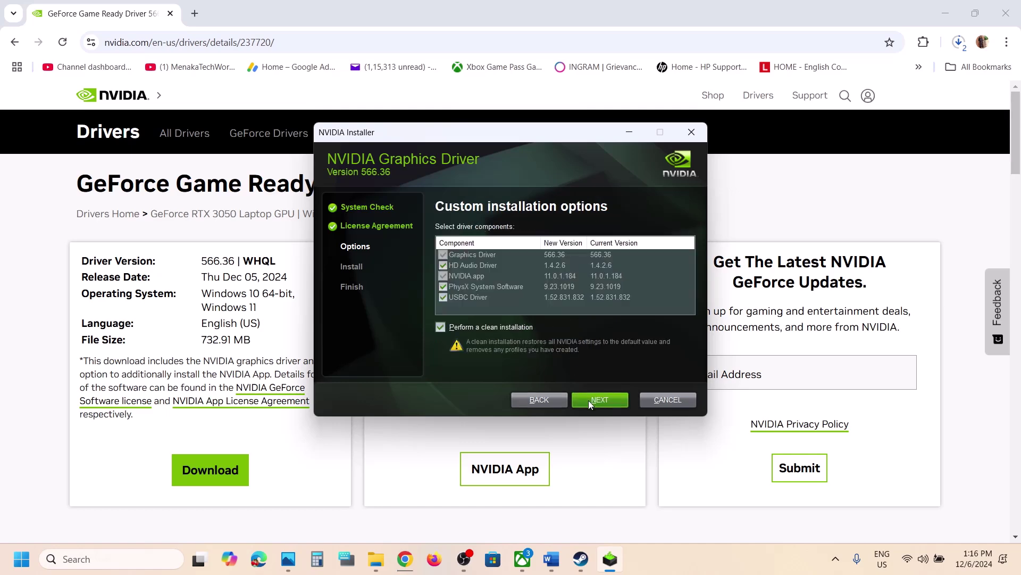
pyautogui.click(442, 326)
pyautogui.click(607, 400)
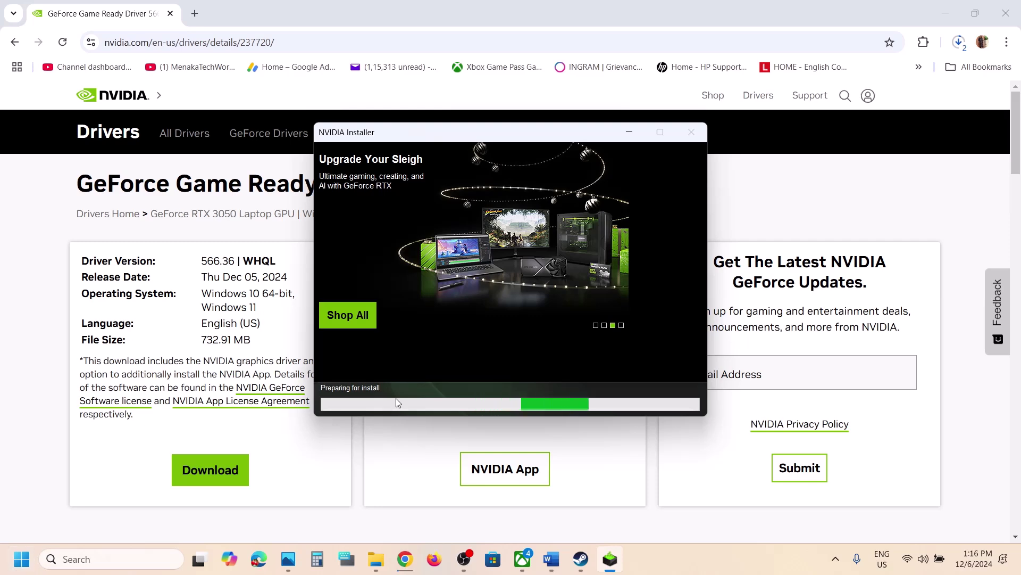
# - View the Restart option among the computer's power options and dismiss it without restarting
pyautogui.click(21, 558)
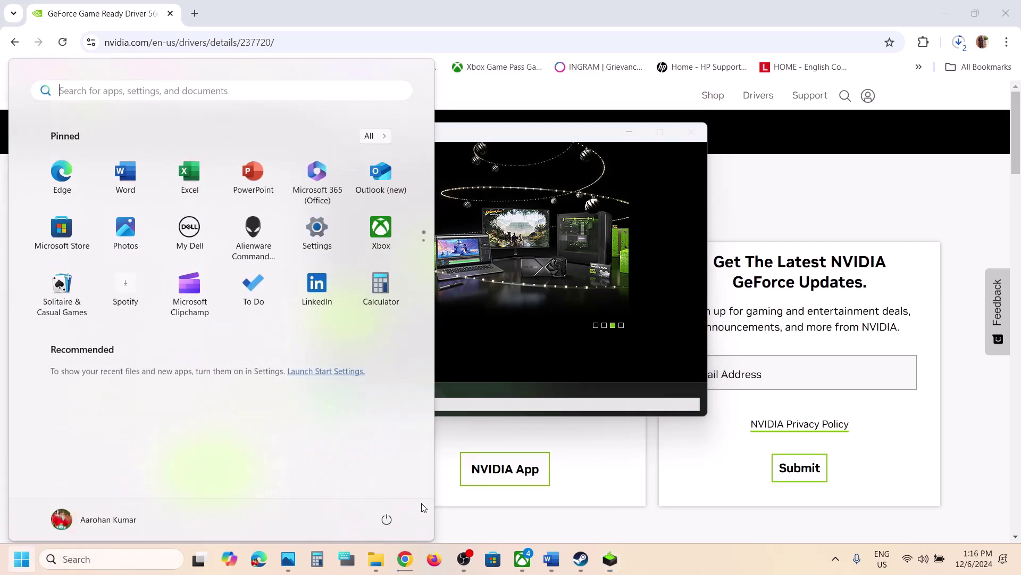
pyautogui.click(397, 519)
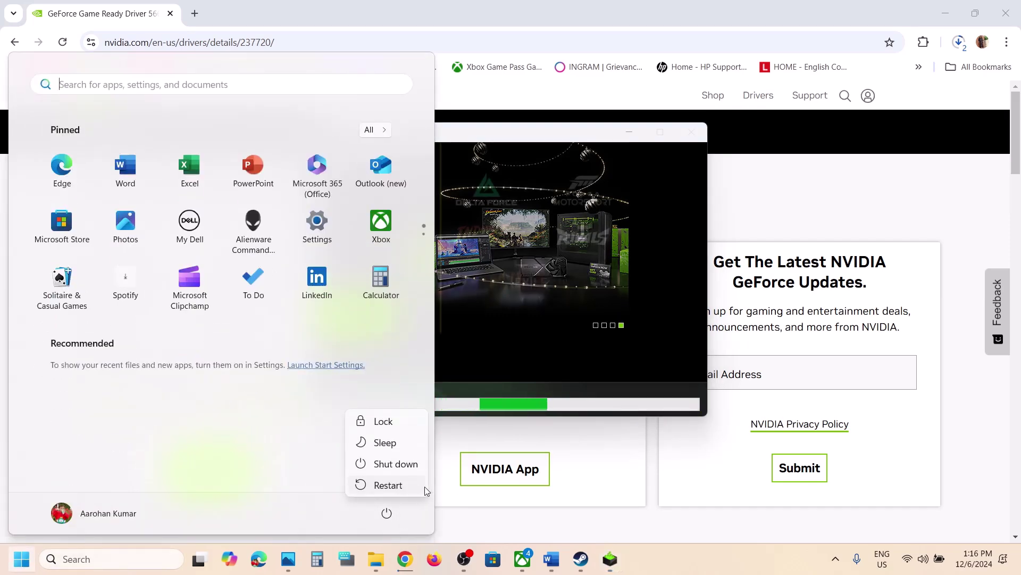
pyautogui.click(648, 479)
pyautogui.click(649, 479)
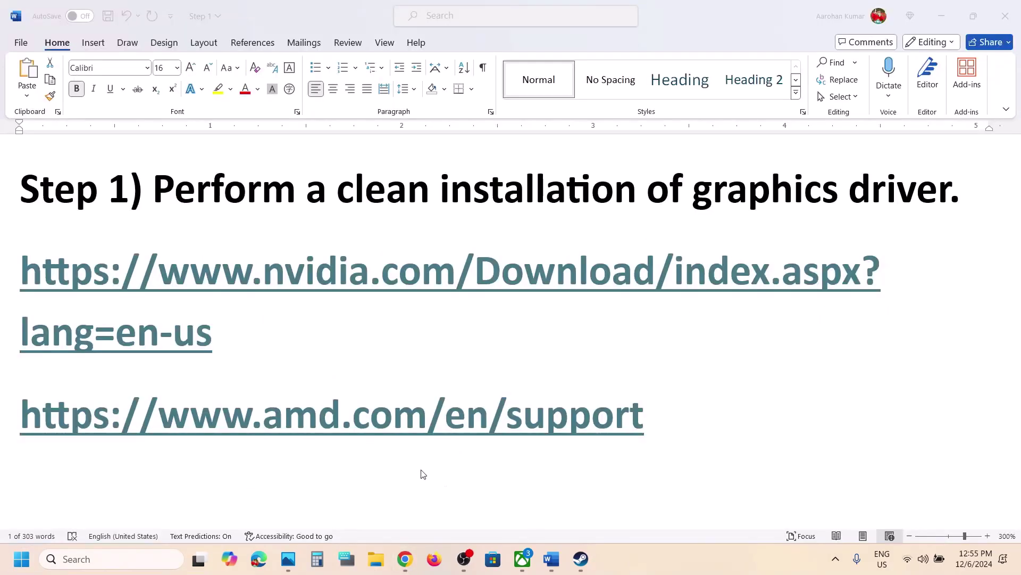
# - Highlight the AMD support link under Step 1 in the Word guide
pyautogui.scroll(-2, 423, 474)
pyautogui.scroll(1, 442, 422)
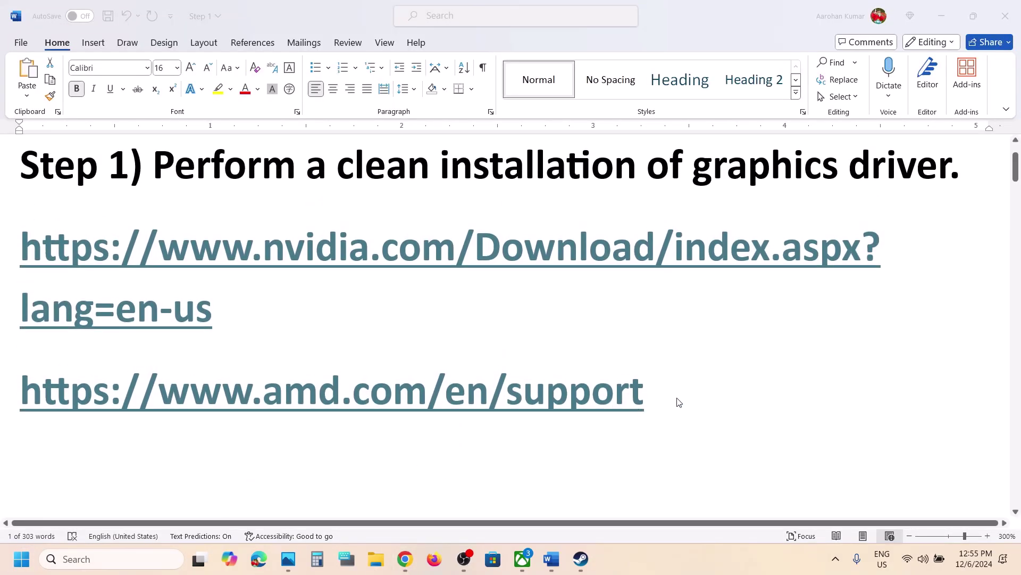
pyautogui.tripleClick(247, 410)
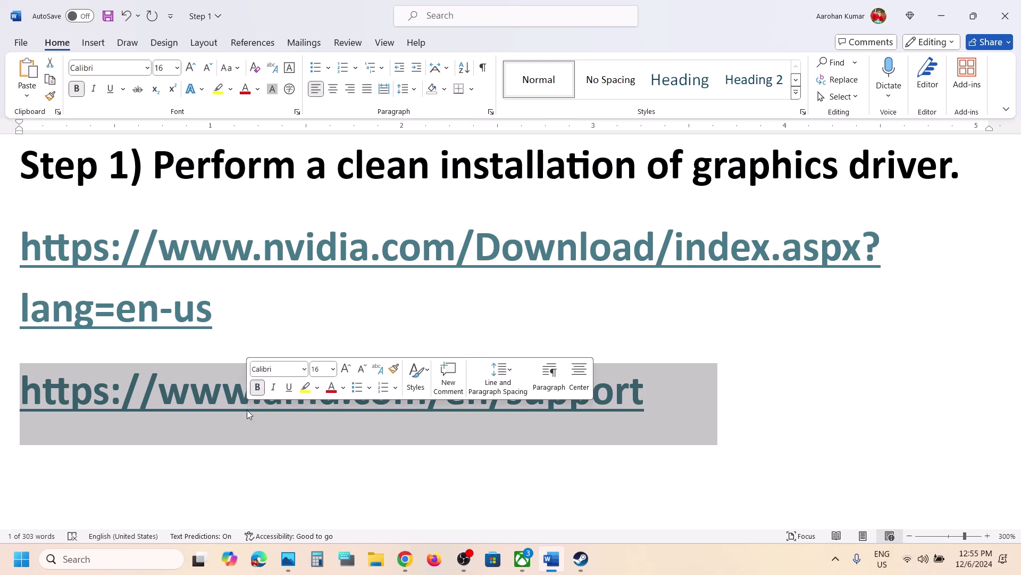
# - Copy the word "graphics" from Step 2 of the guide and use it in Windows search to open the Graphics settings
pyautogui.scroll(-3, 246, 409)
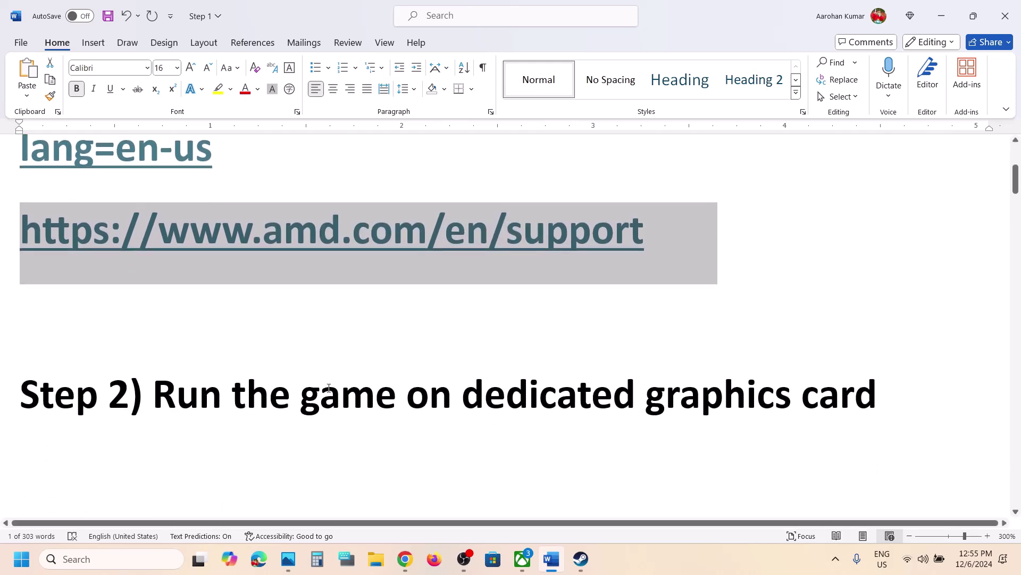
pyautogui.doubleClick(329, 392)
pyautogui.doubleClick(719, 405)
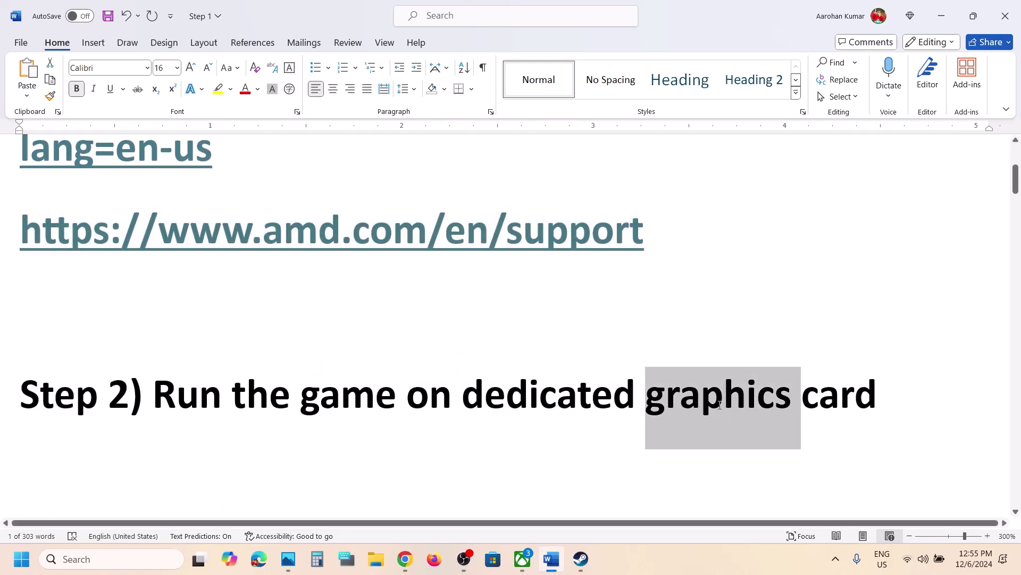
pyautogui.hotkey('ctrl', 'c')
pyautogui.click(111, 559)
pyautogui.hotkey('ctrl', 'v')
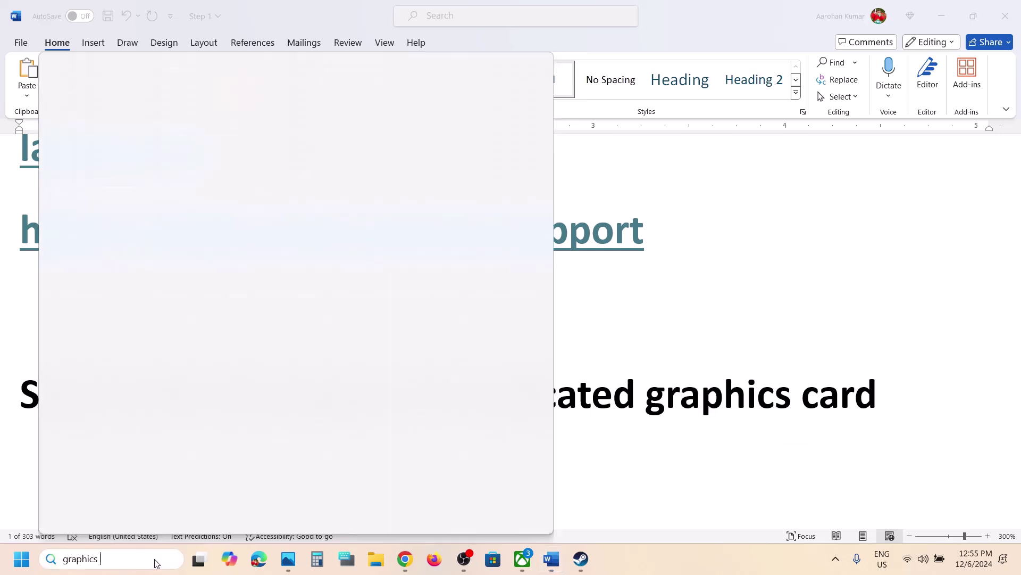
pyautogui.click(146, 162)
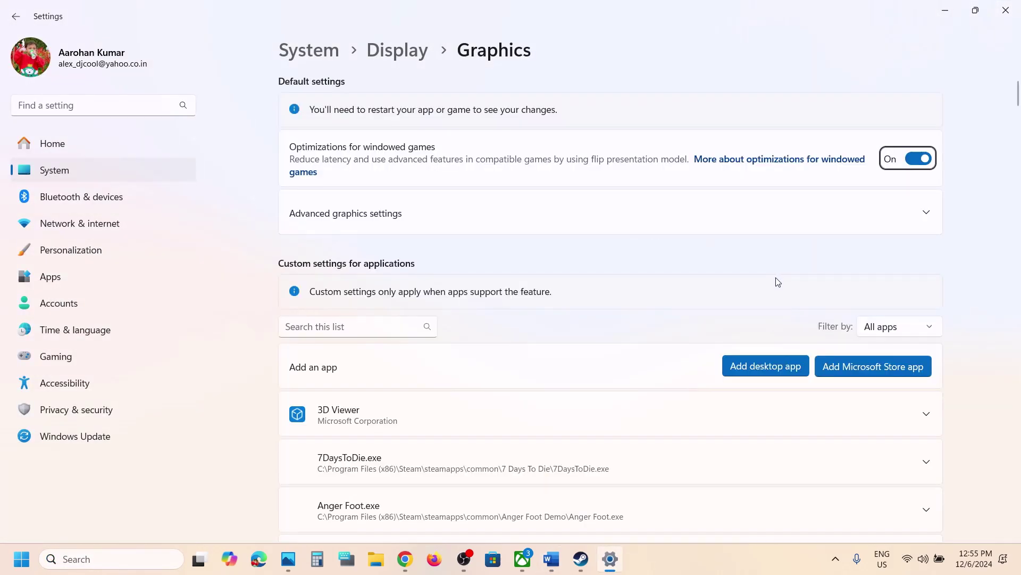
# - Start adding a desktop app to the custom graphics settings and browse to C:\Program Files (x86)\Steam\steamapps\common
pyautogui.click(760, 368)
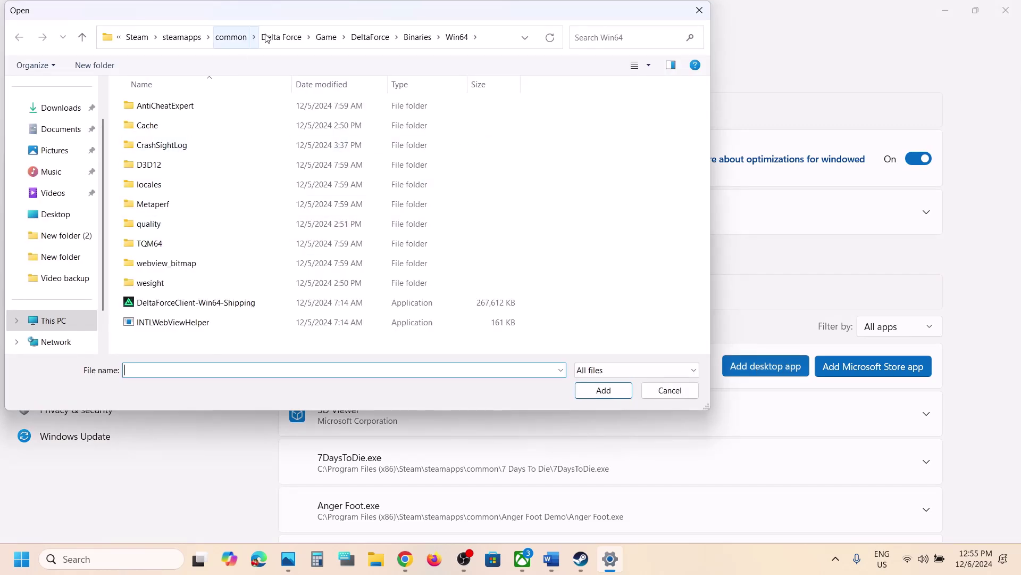
pyautogui.click(52, 321)
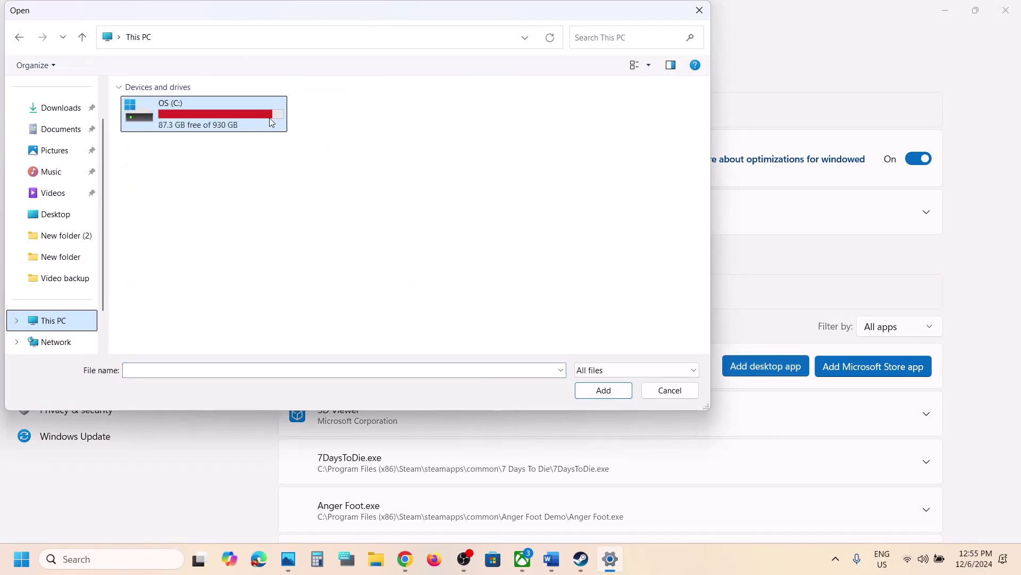
pyautogui.doubleClick(216, 115)
pyautogui.scroll(-2, 210, 159)
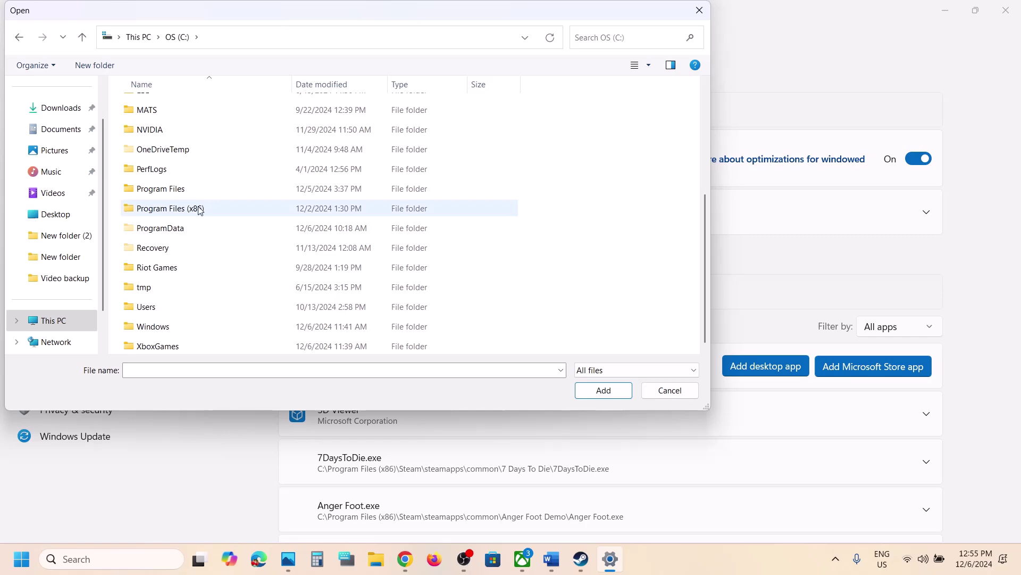
pyautogui.doubleClick(198, 210)
pyautogui.scroll(-5, 197, 210)
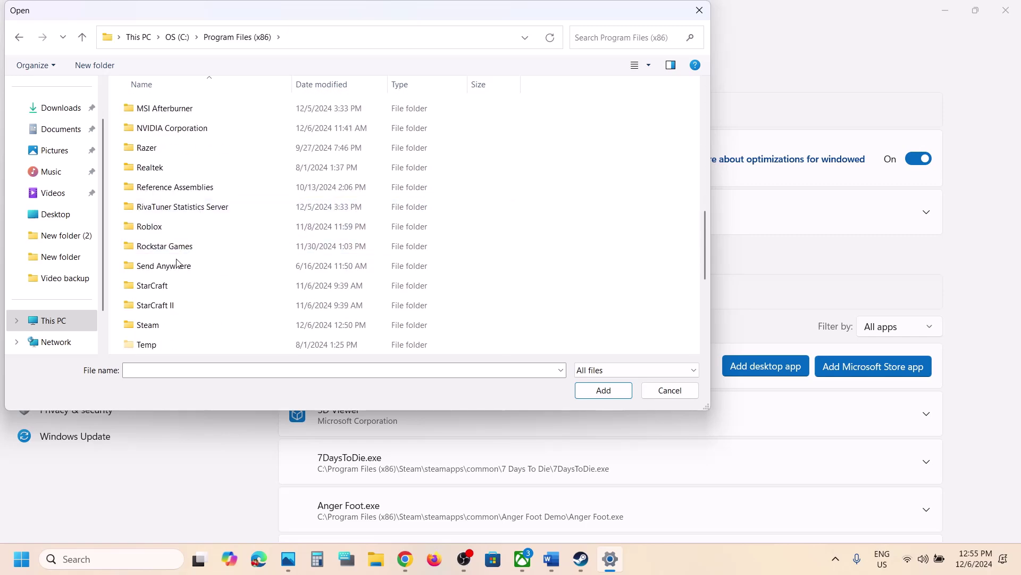
pyautogui.doubleClick(159, 324)
pyautogui.scroll(-5, 159, 321)
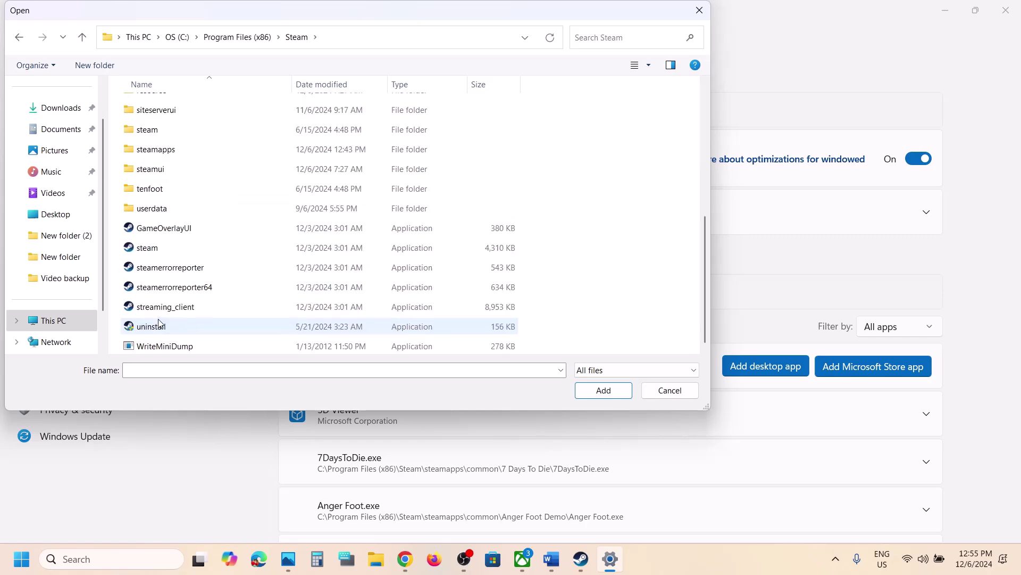
pyautogui.doubleClick(176, 150)
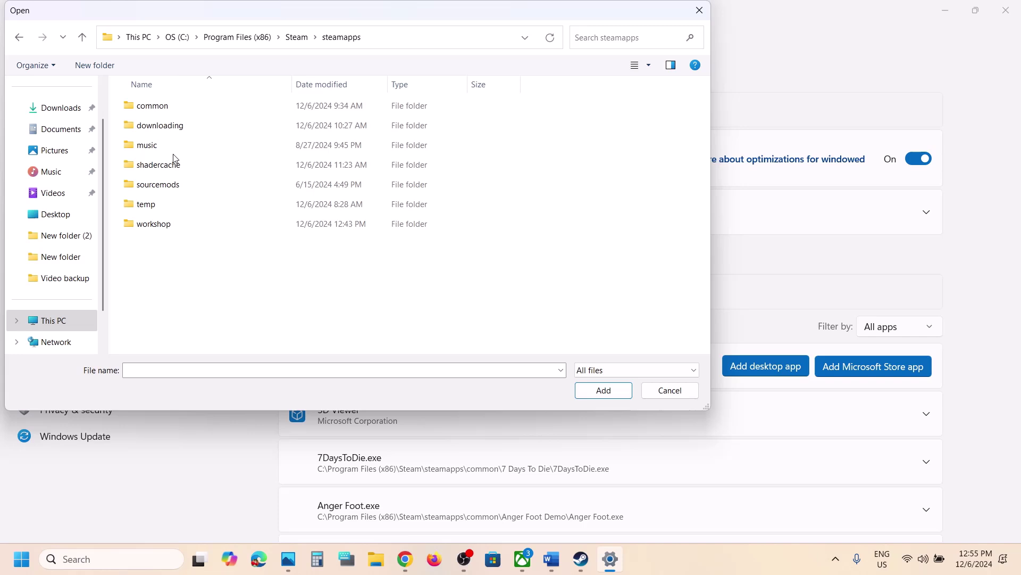
pyautogui.doubleClick(178, 106)
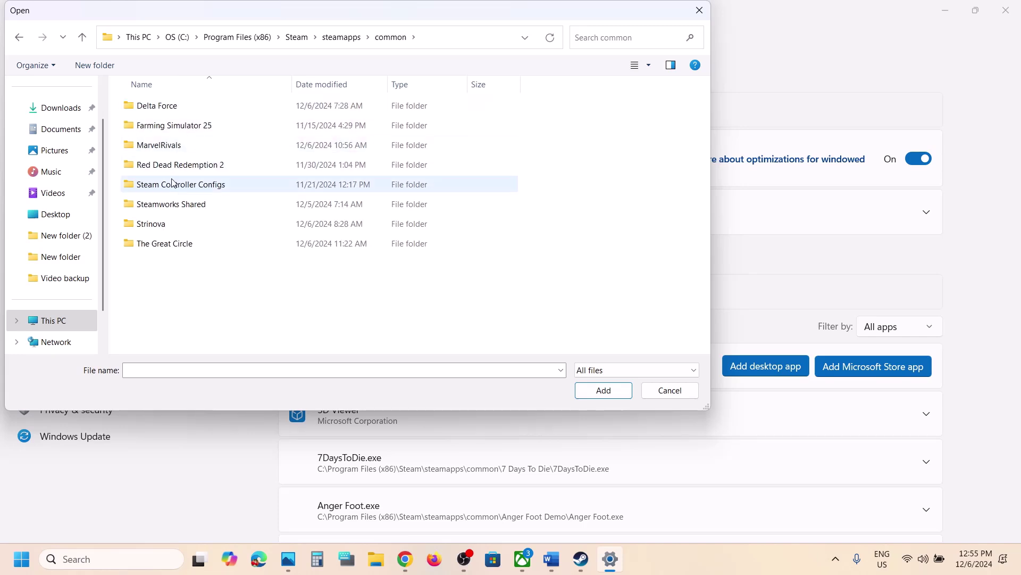
# - Add the TheGreatCircle application from The Great Circle folder to the custom graphics settings list
pyautogui.click(165, 244)
pyautogui.doubleClick(165, 245)
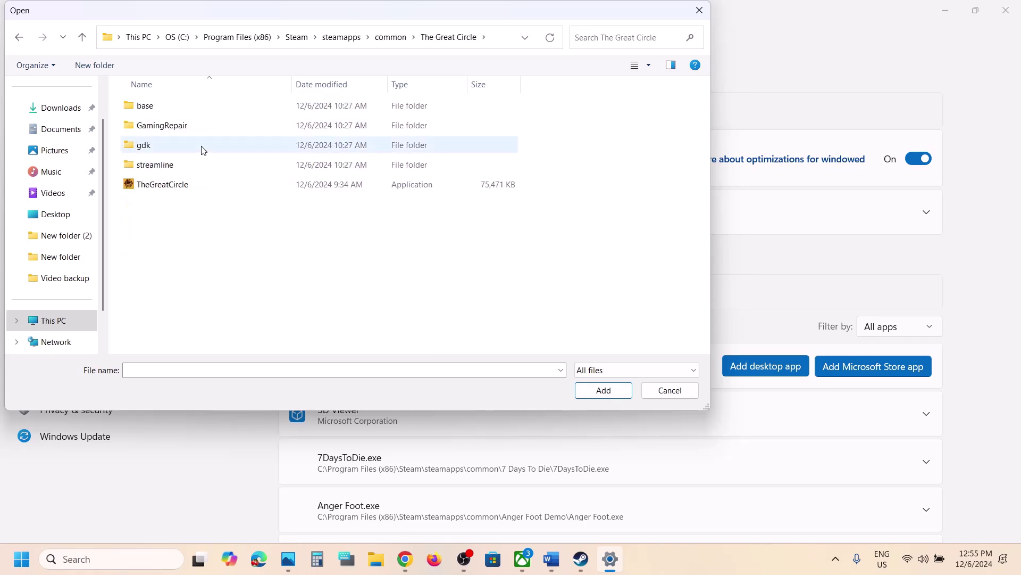
pyautogui.click(166, 186)
pyautogui.click(586, 390)
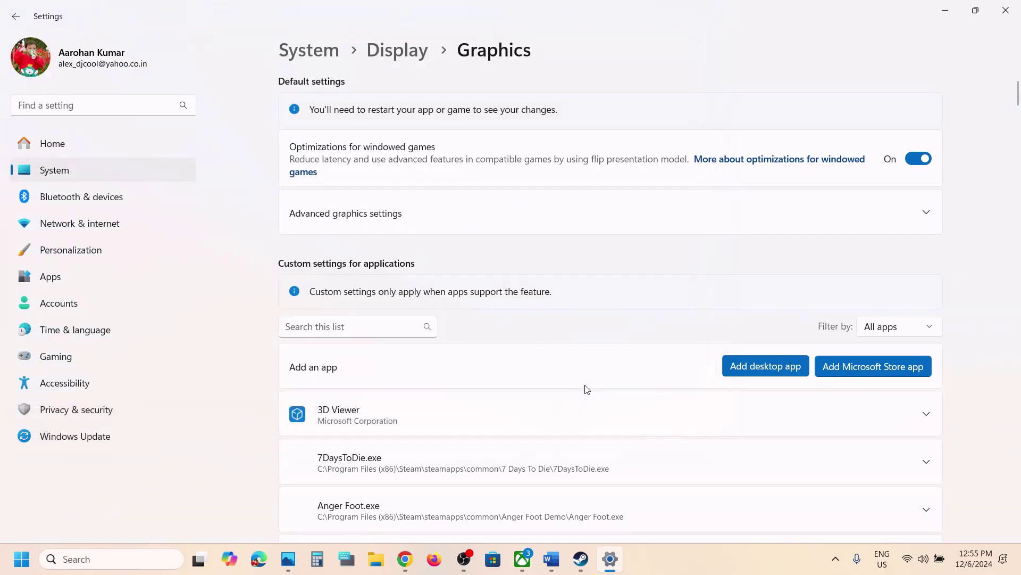
# - Set the GPU preference of Indiana Jones and The Great Circle to High Performance (NVIDIA GeForce RTX 3050 Laptop GPU) and close Settings
pyautogui.scroll(-20, 442, 398)
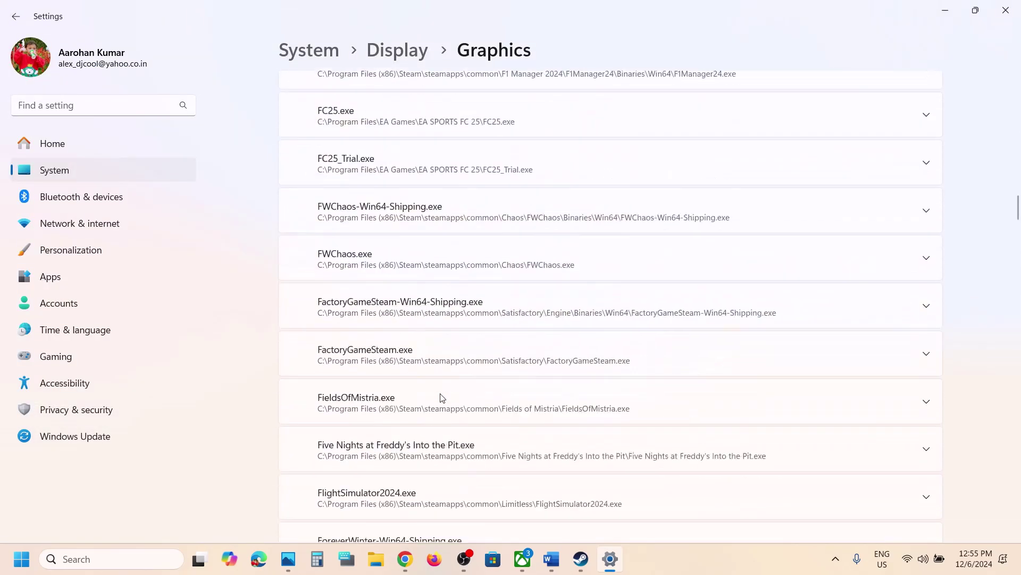
pyautogui.scroll(-15, 442, 398)
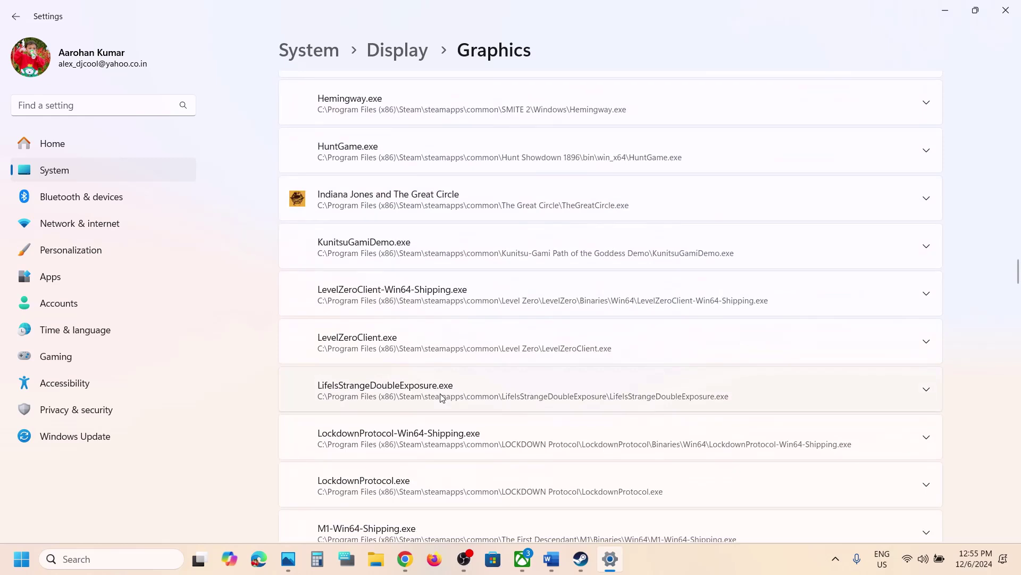
pyautogui.scroll(-1, 442, 398)
pyautogui.click(424, 166)
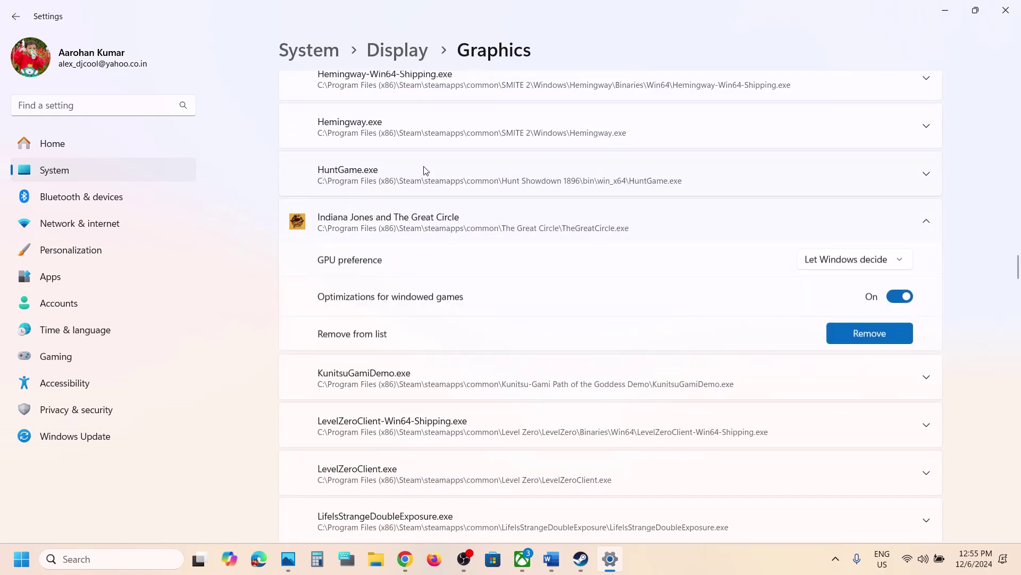
pyautogui.click(846, 268)
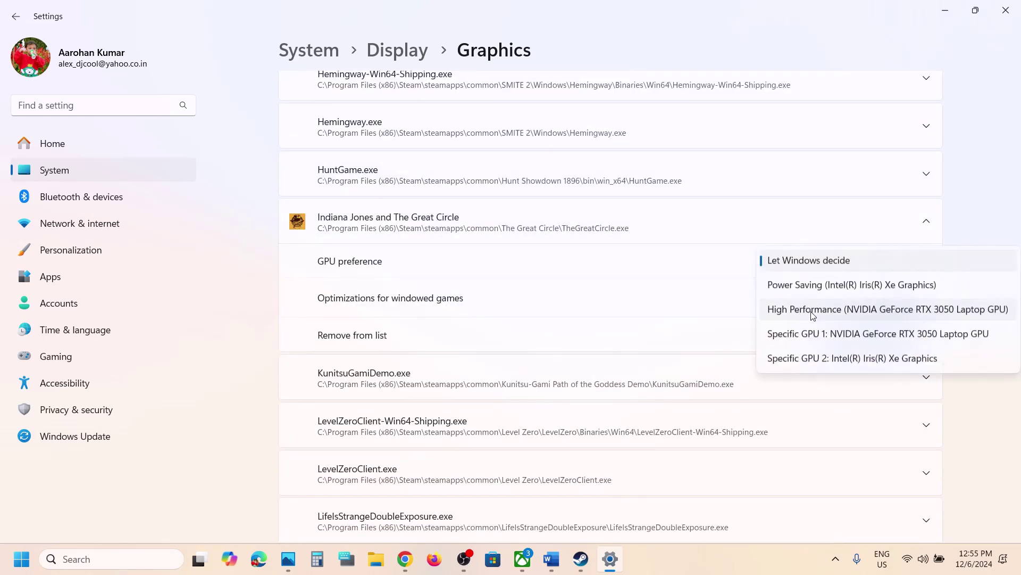
pyautogui.click(813, 314)
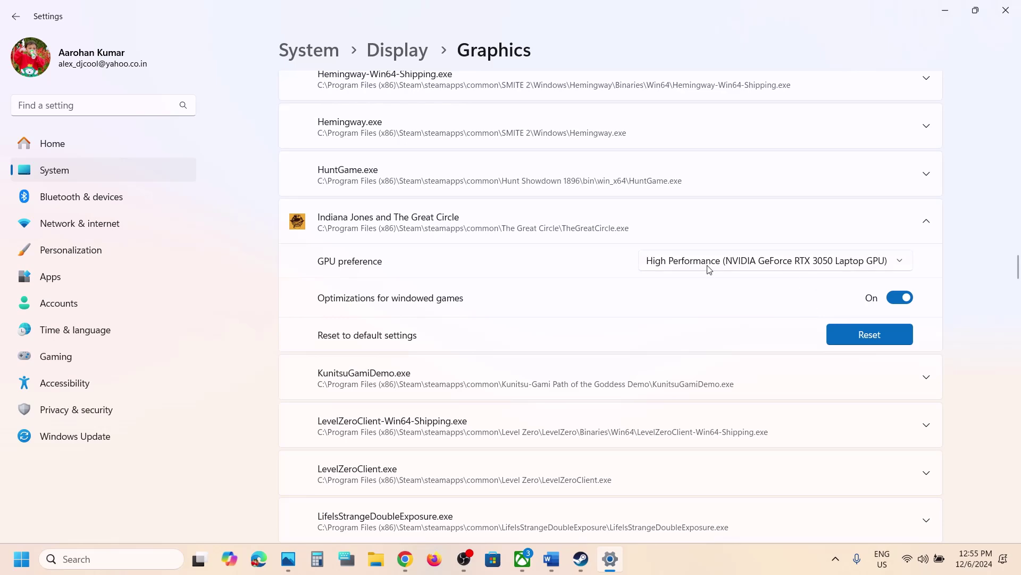
pyautogui.click(1005, 9)
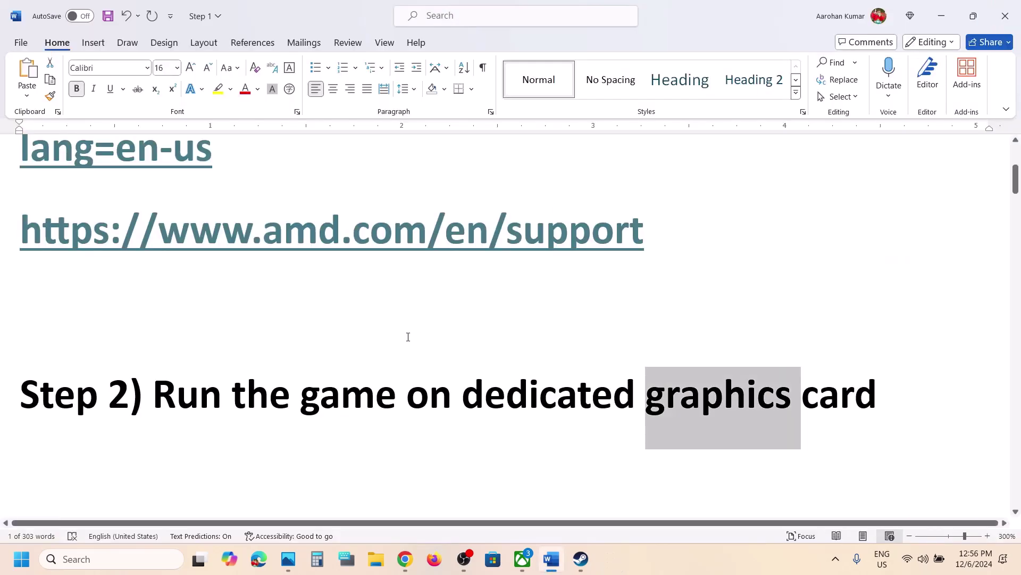
# - Highlight the Step 3 text "Update Windows to the latest version" in the Word guide
pyautogui.scroll(-1, 407, 335)
pyautogui.scroll(-3, 408, 336)
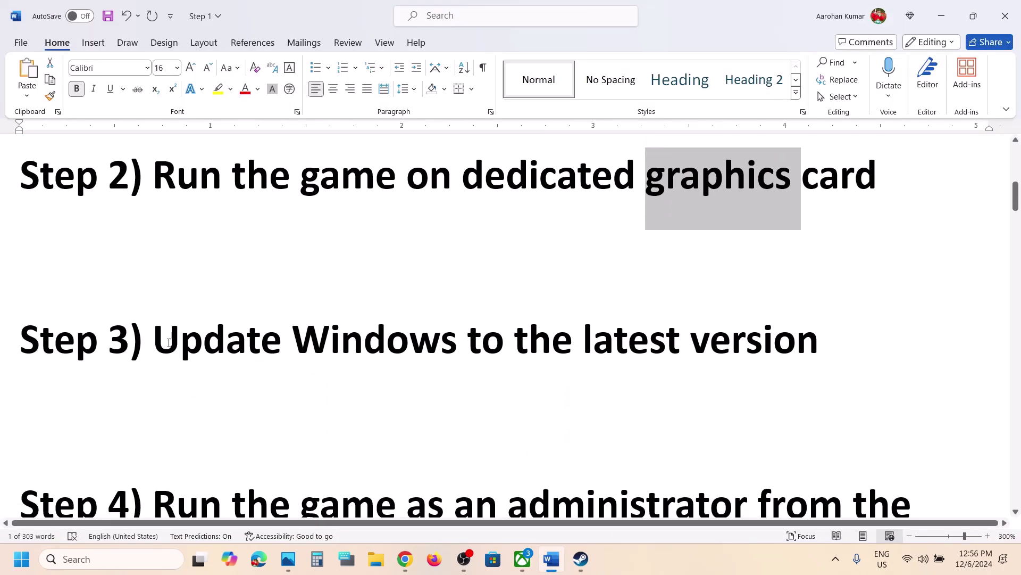
pyautogui.moveTo(169, 342); pyautogui.dragTo(747, 356)
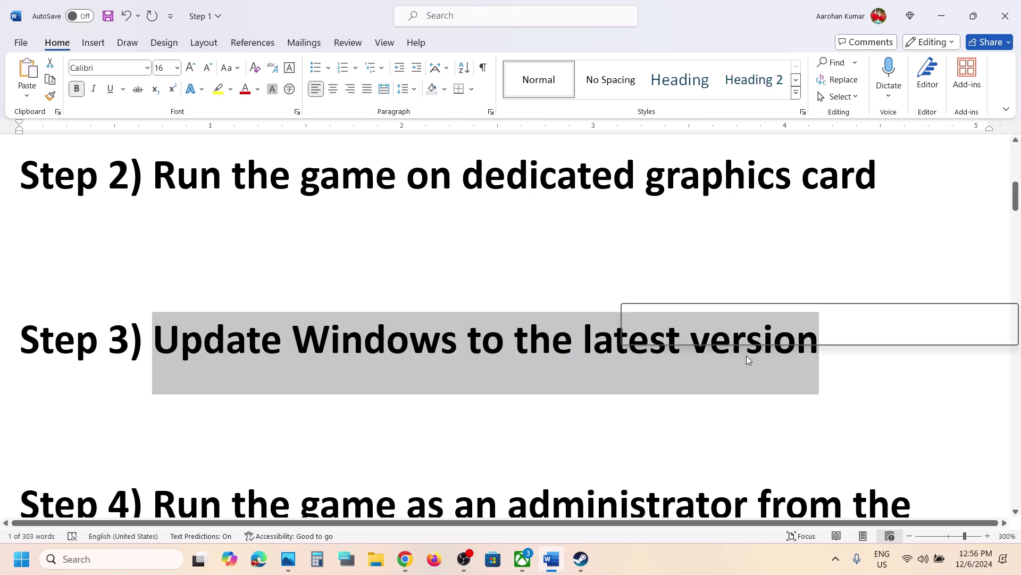
# - Open Windows Update in the Settings app and check for updates
pyautogui.click(21, 559)
pyautogui.click(311, 242)
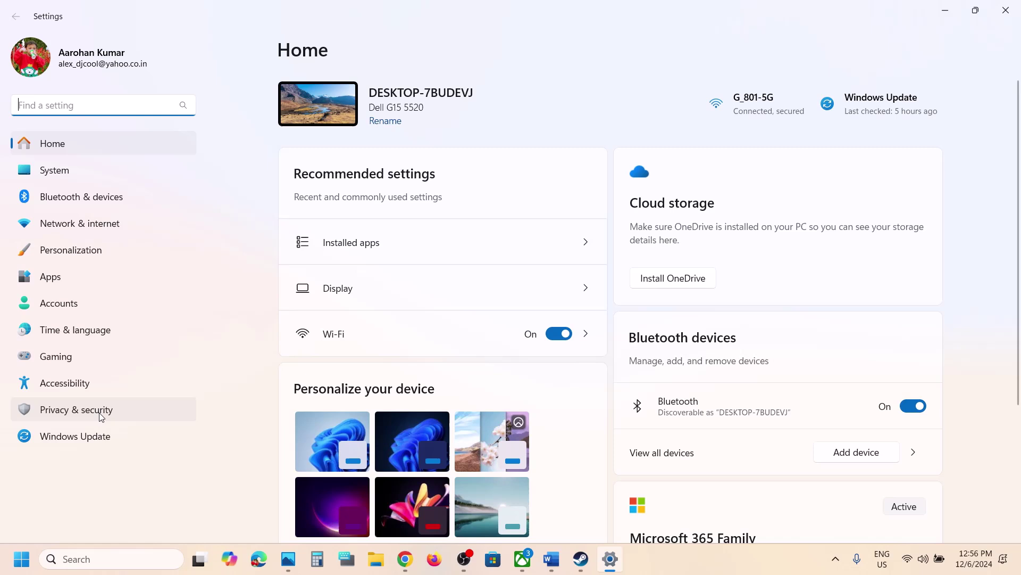
pyautogui.click(101, 444)
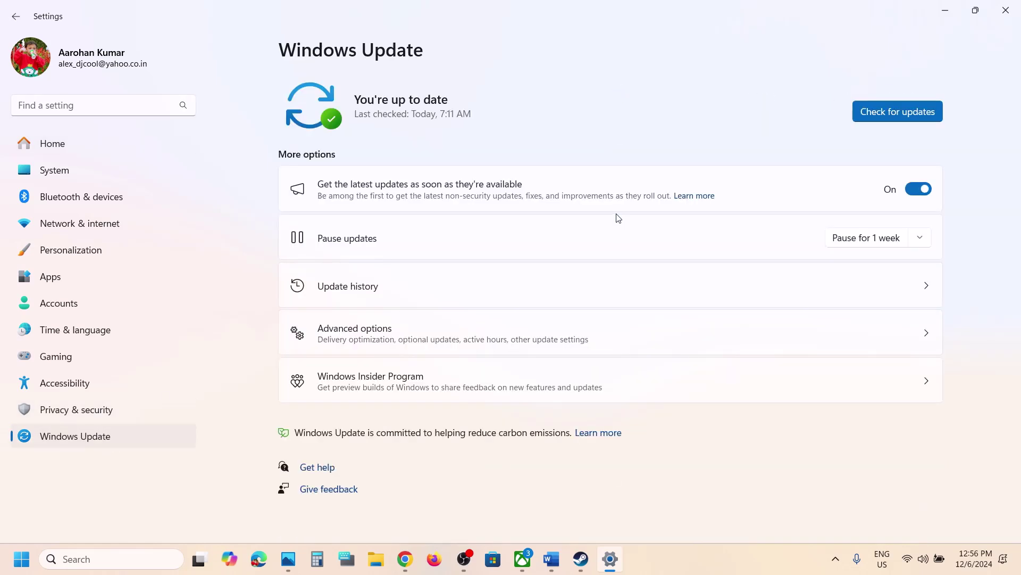
pyautogui.click(902, 115)
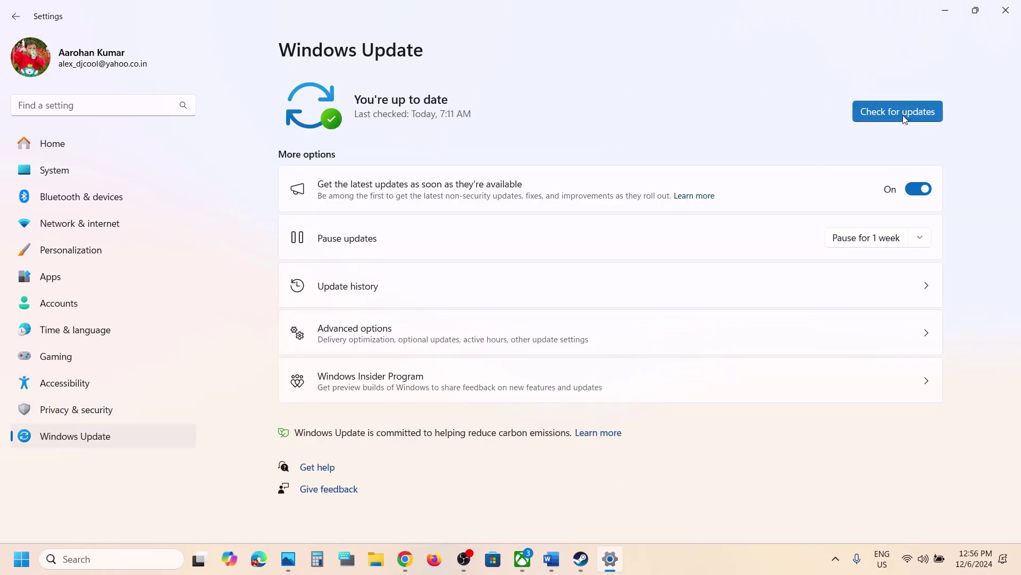
pyautogui.click(913, 117)
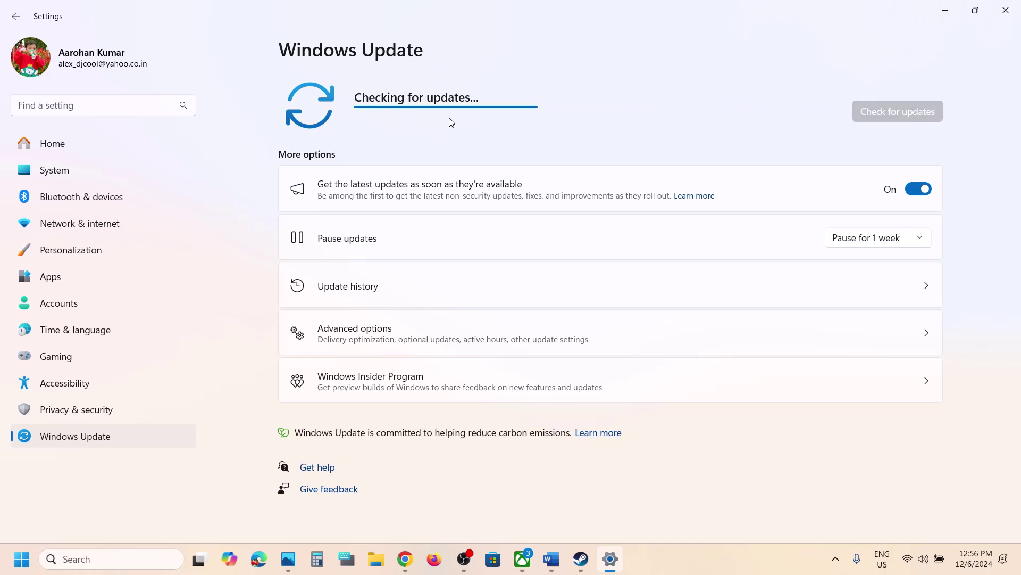
# - View the power options with Restart while Windows Update is checking, and dismiss them without restarting
pyautogui.click(19, 562)
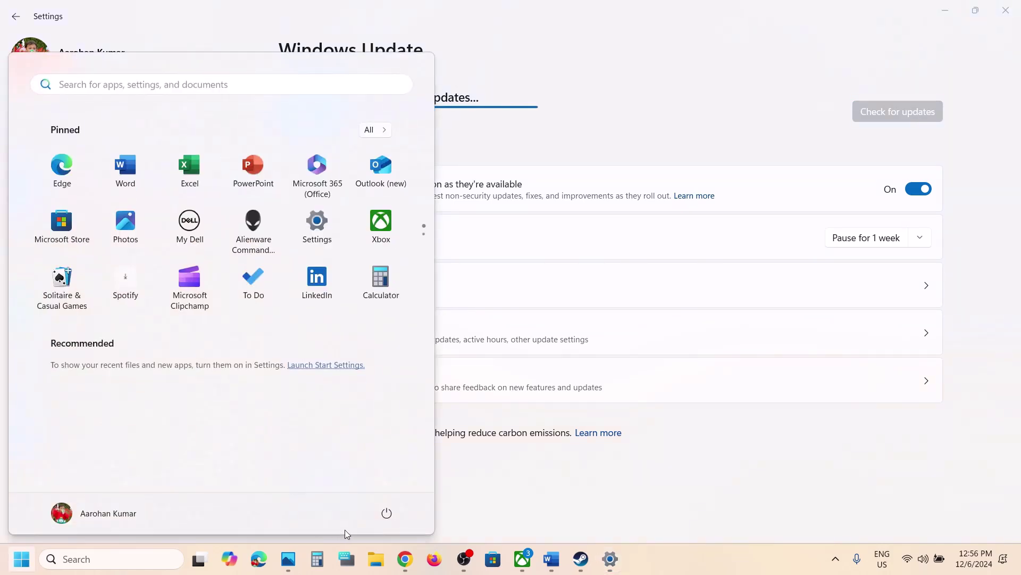
pyautogui.click(388, 511)
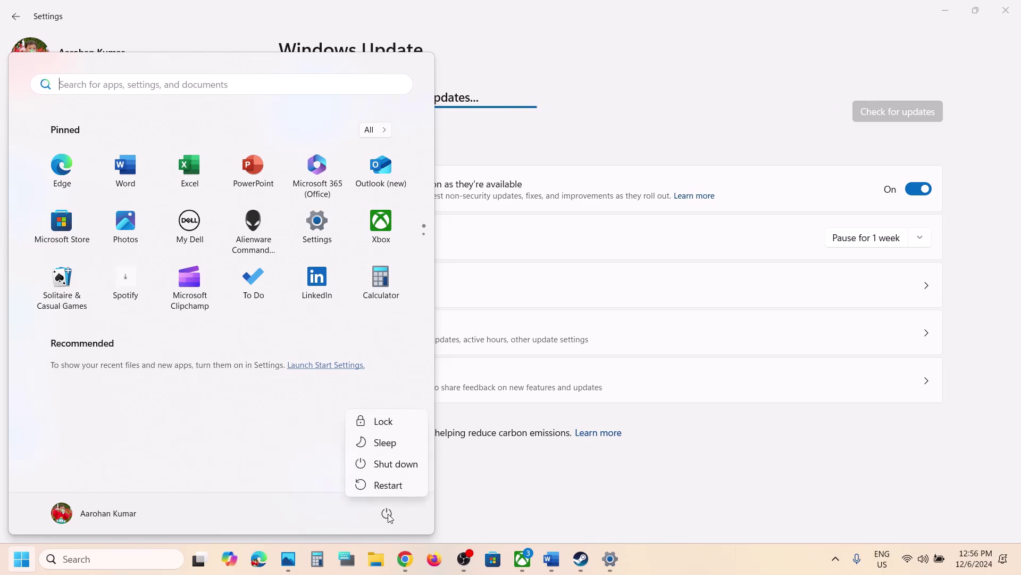
pyautogui.click(555, 483)
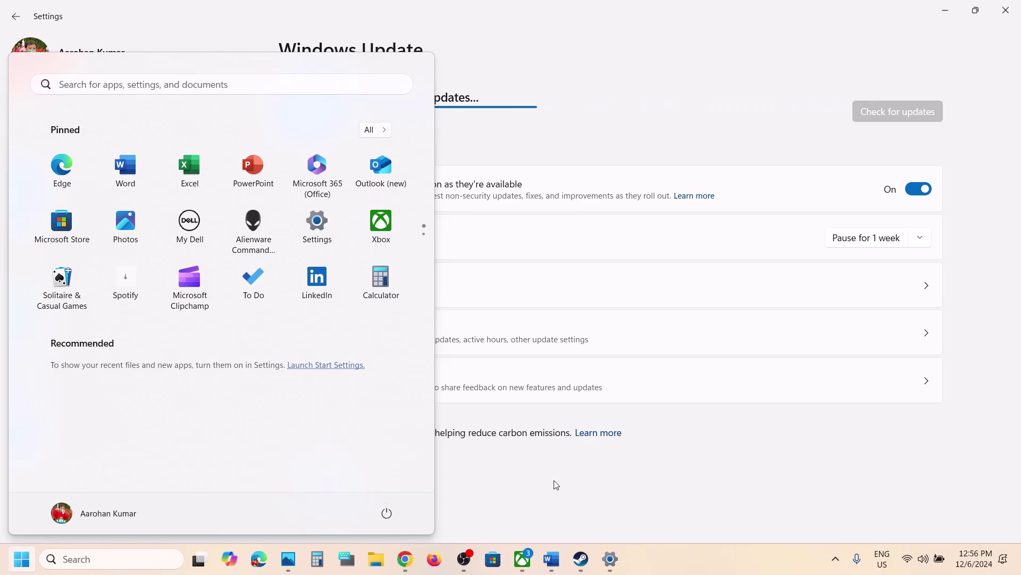
pyautogui.click(556, 489)
# - Return to the Word guide and highlight Step 4's instruction to run the game as an administrator from the installation folder
pyautogui.click(581, 559)
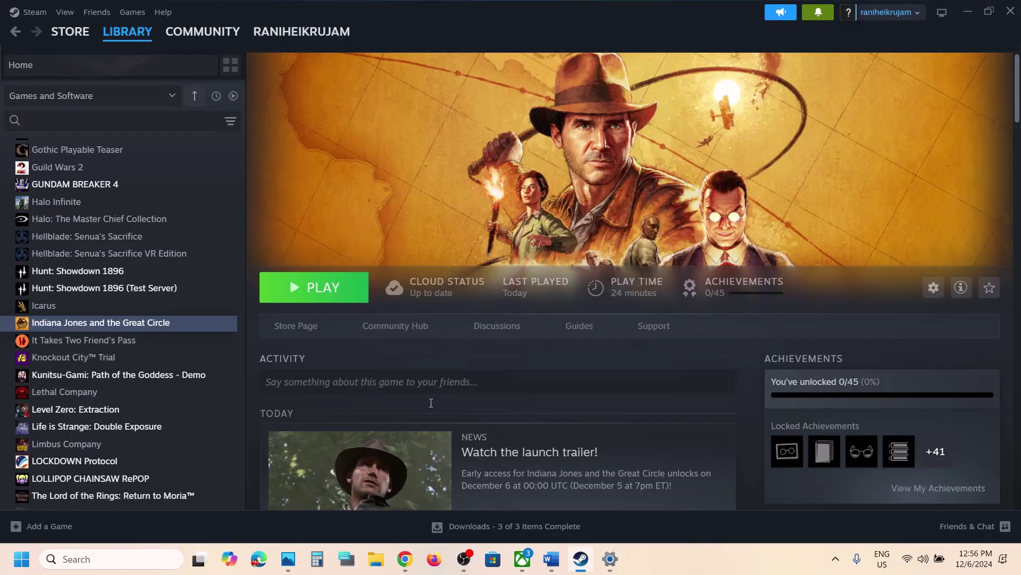
pyautogui.click(555, 564)
pyautogui.scroll(-3, 467, 305)
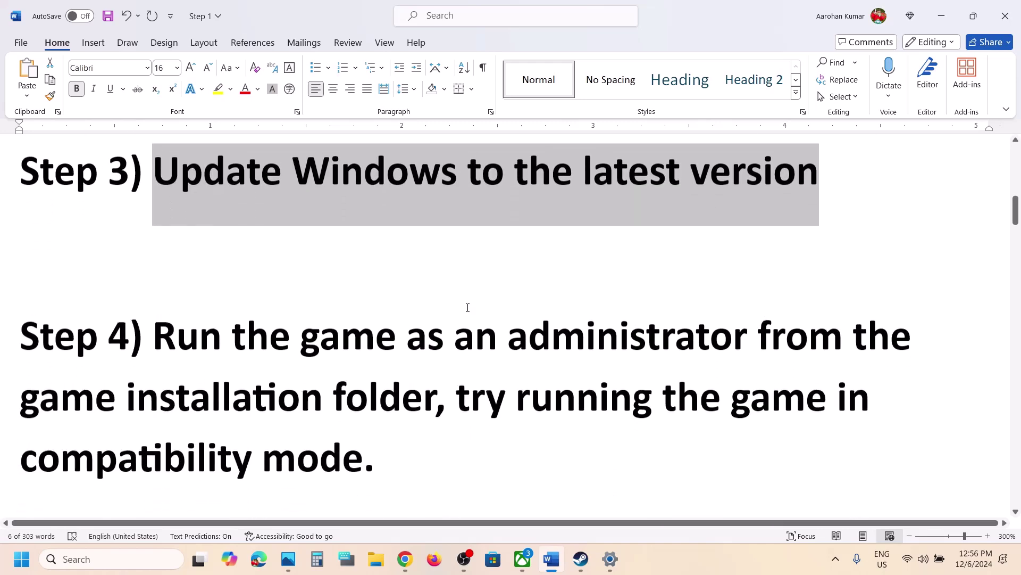
pyautogui.moveTo(153, 323); pyautogui.dragTo(379, 380)
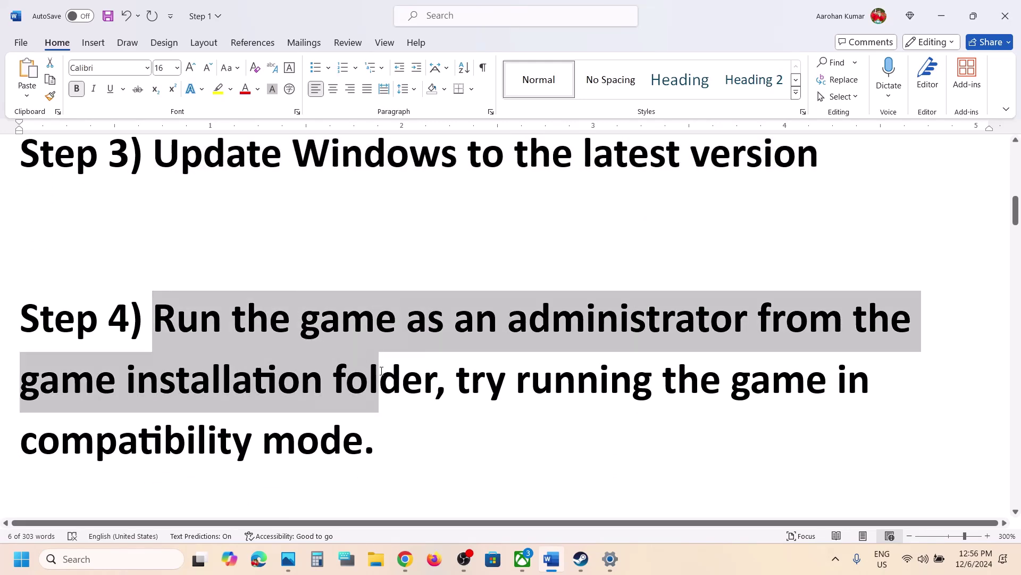
# - Switch to Steam and browse the local files of Indiana Jones and the Great Circle
pyautogui.click(581, 559)
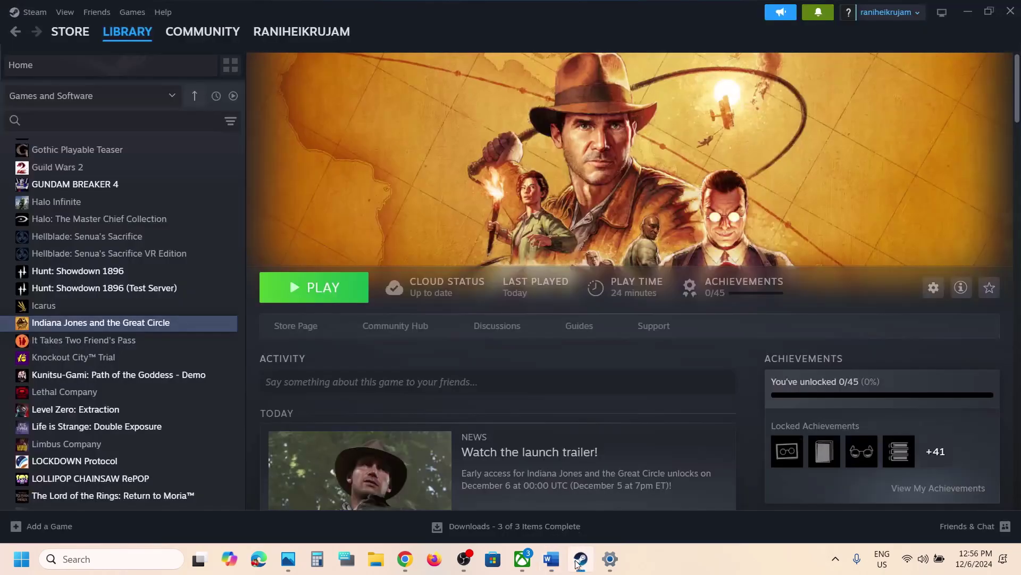
pyautogui.rightClick(158, 324)
pyautogui.moveTo(213, 405)
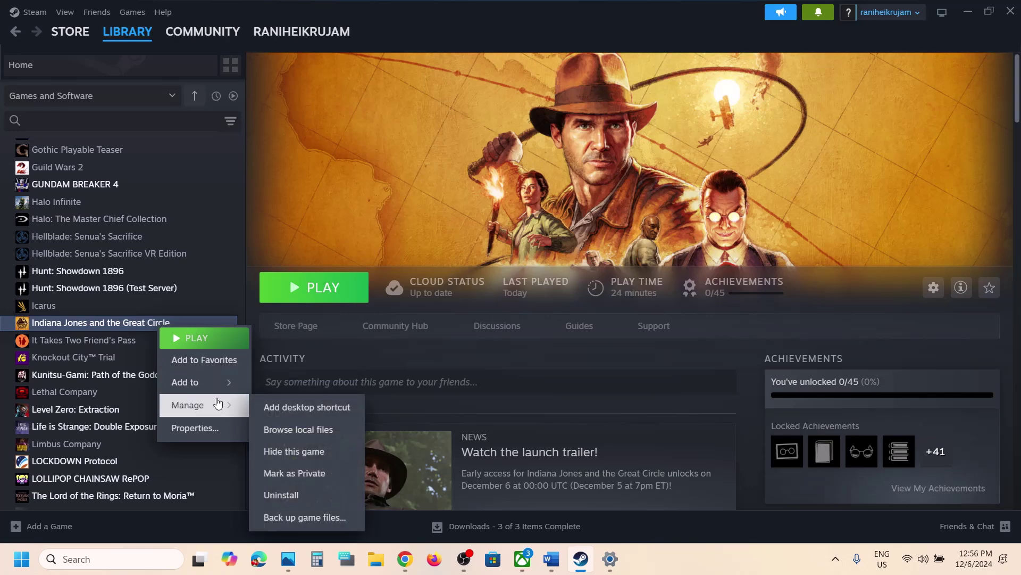
pyautogui.click(317, 435)
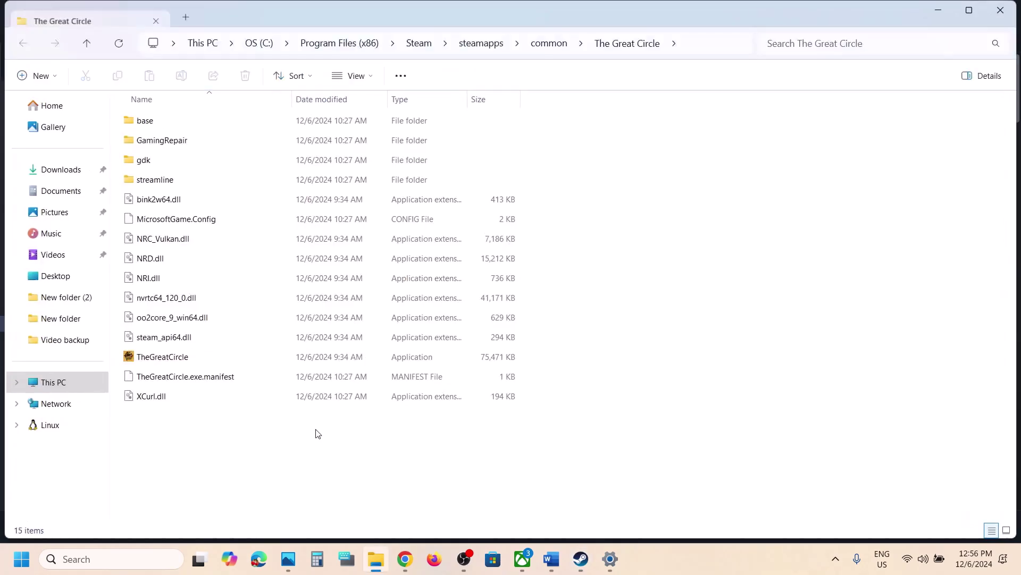
# - Set the TheGreatCircle application's compatibility properties to "Run this program as an administrator" and apply the change
pyautogui.click(175, 357)
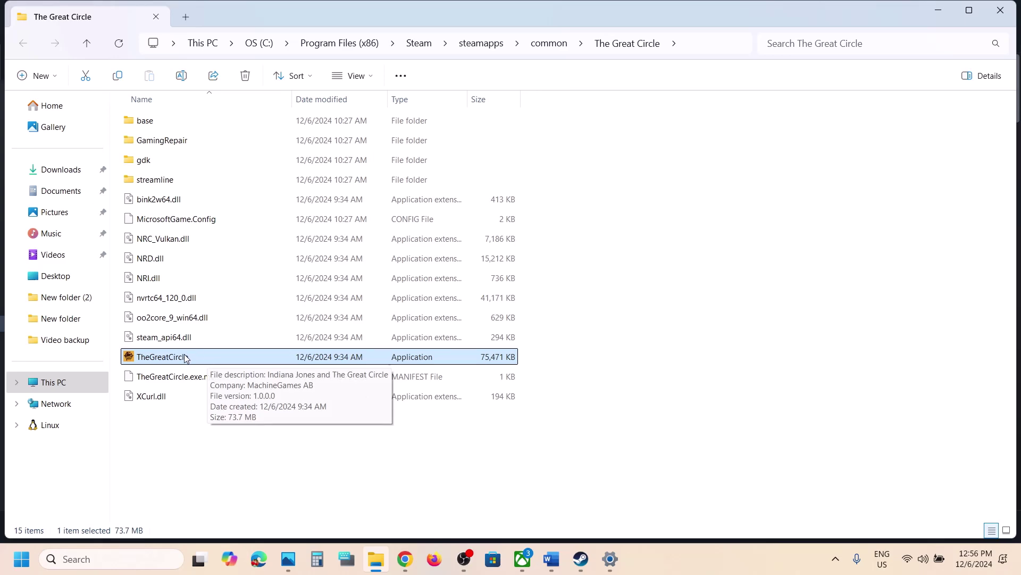
pyautogui.rightClick(186, 358)
pyautogui.click(233, 353)
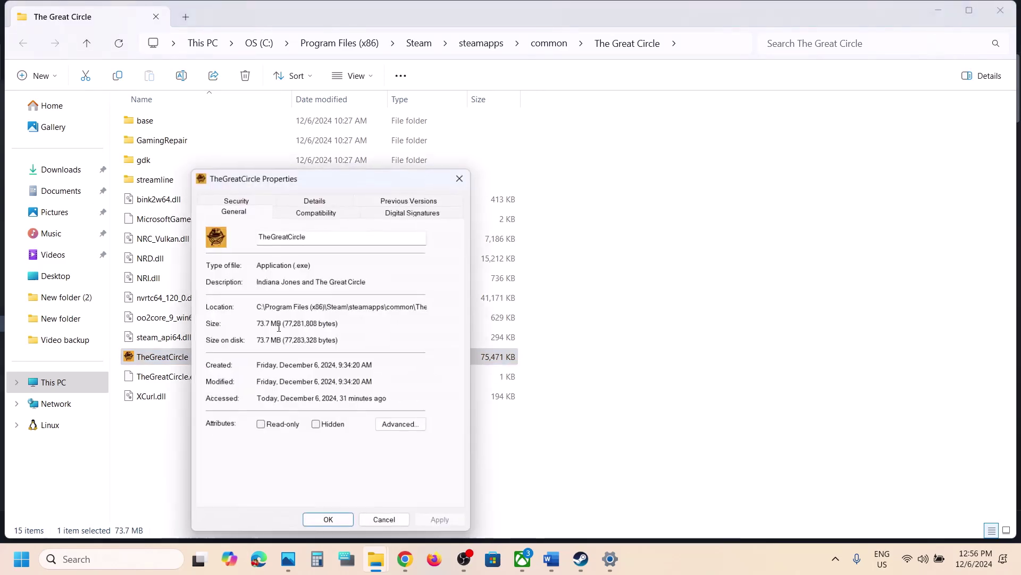
pyautogui.click(330, 209)
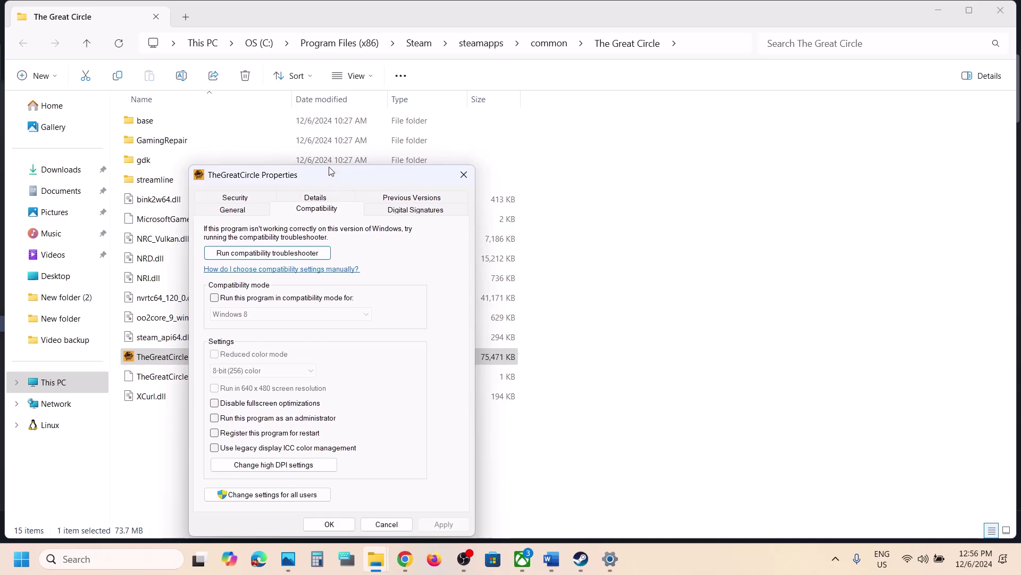
pyautogui.moveTo(329, 176); pyautogui.dragTo(340, 105)
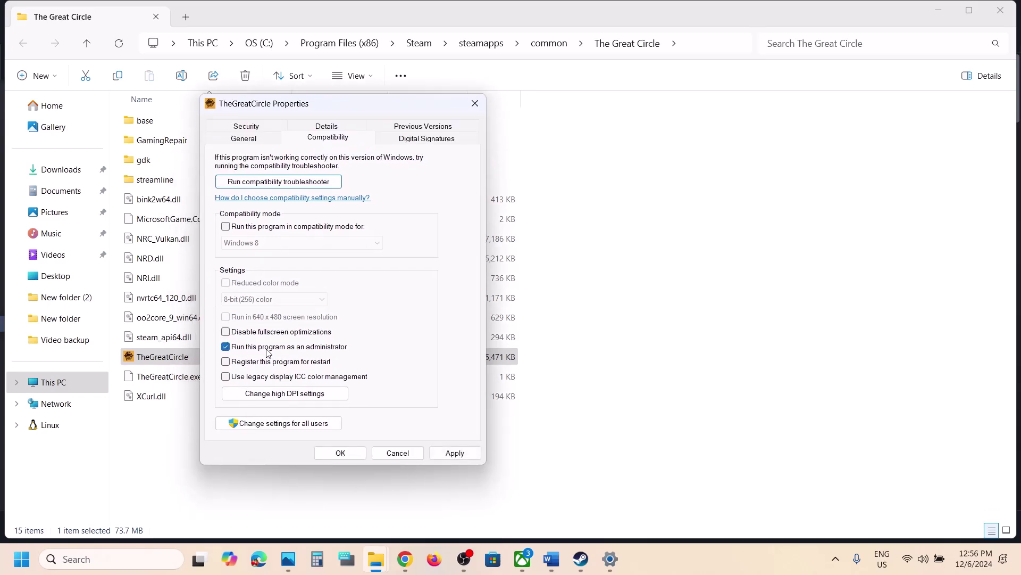
pyautogui.click(455, 453)
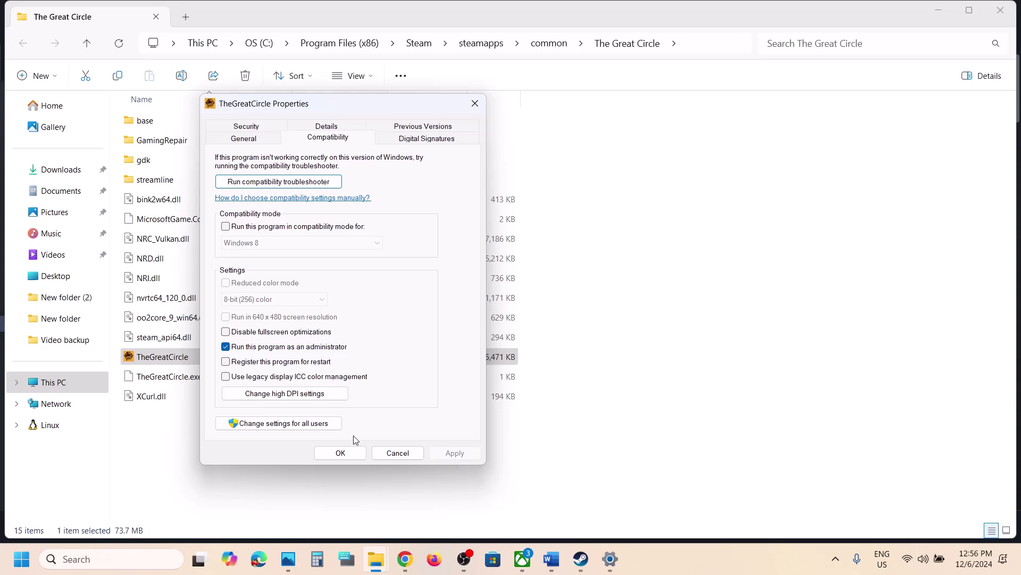
# - Reopen TheGreatCircle application's compatibility properties, turn on compatibility mode for Windows 8, and apply the change
pyautogui.click(339, 452)
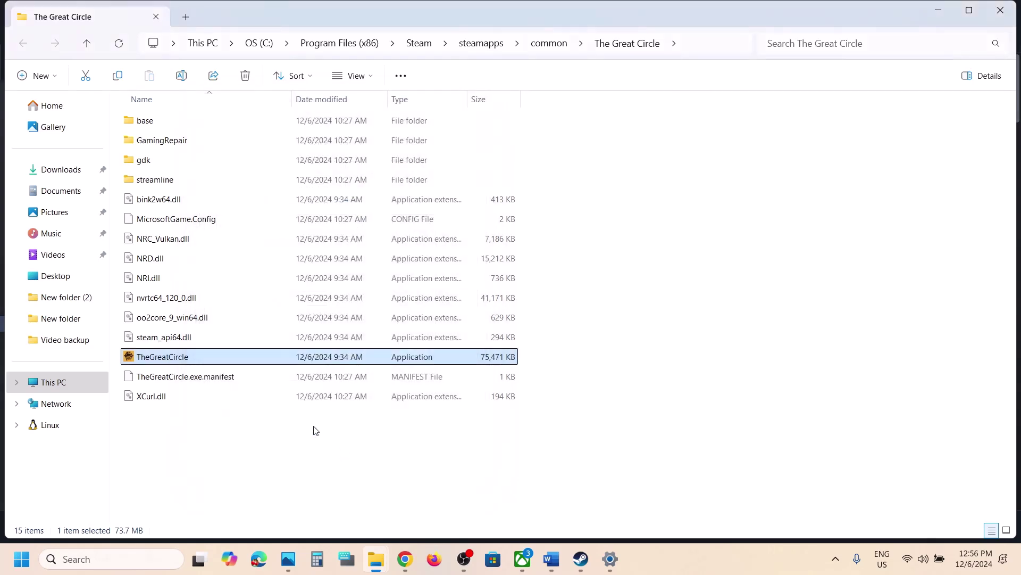
pyautogui.rightClick(193, 361)
pyautogui.click(253, 348)
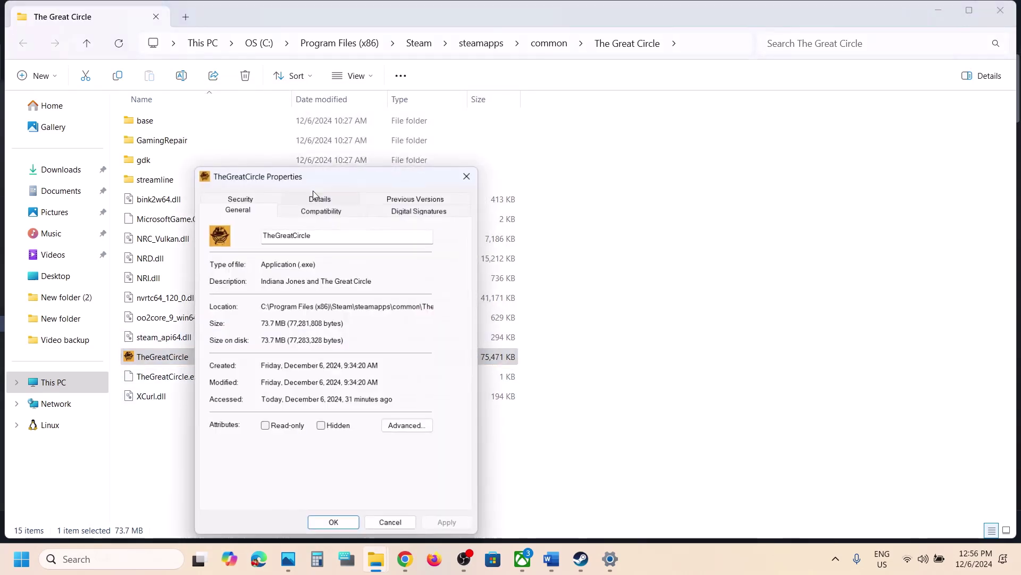
pyautogui.click(304, 209)
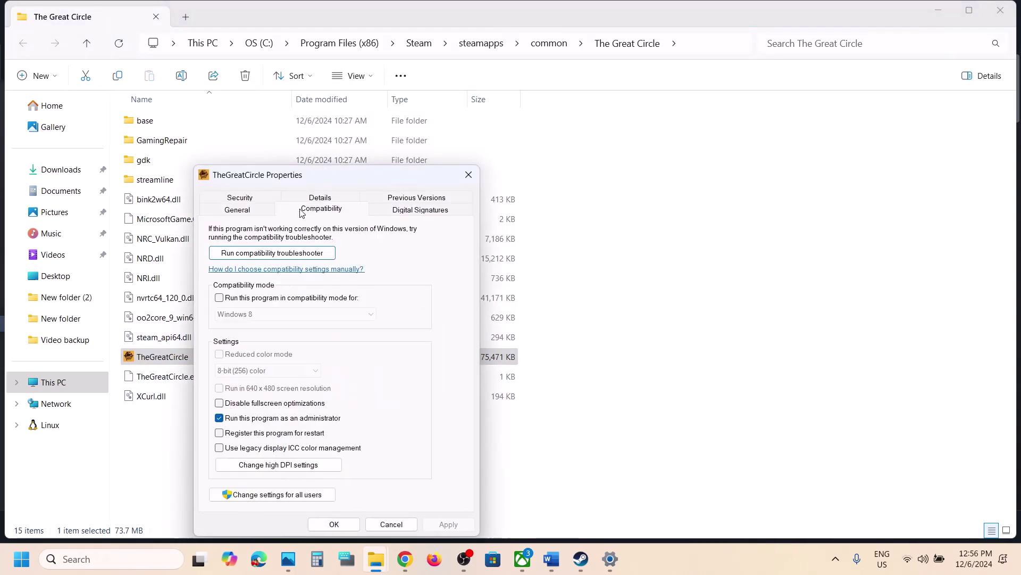
pyautogui.click(220, 297)
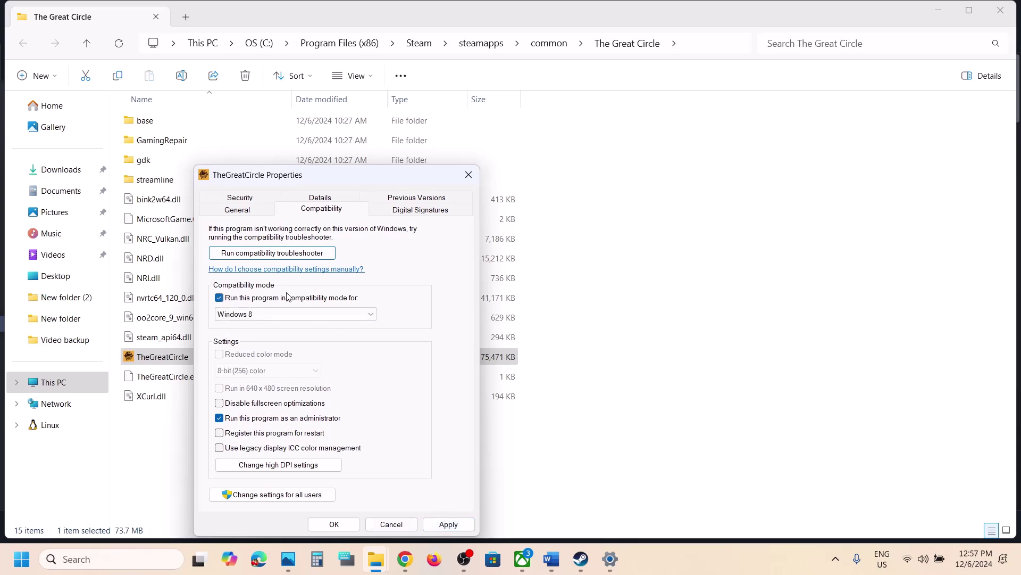
pyautogui.click(446, 524)
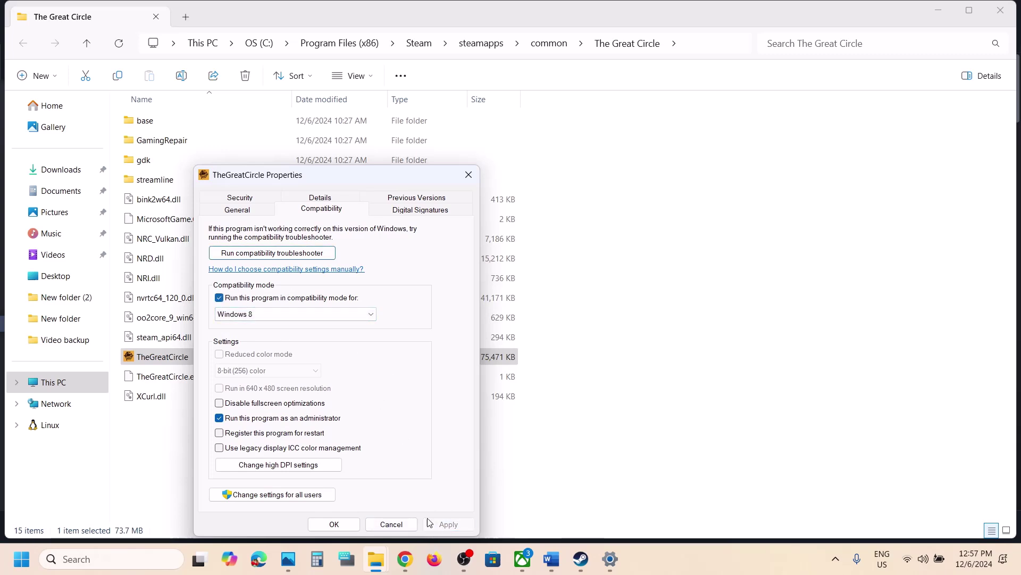
# - Set the TheGreatCircle application's compatibility mode to Windows 7 and apply the change
pyautogui.click(287, 314)
pyautogui.click(269, 352)
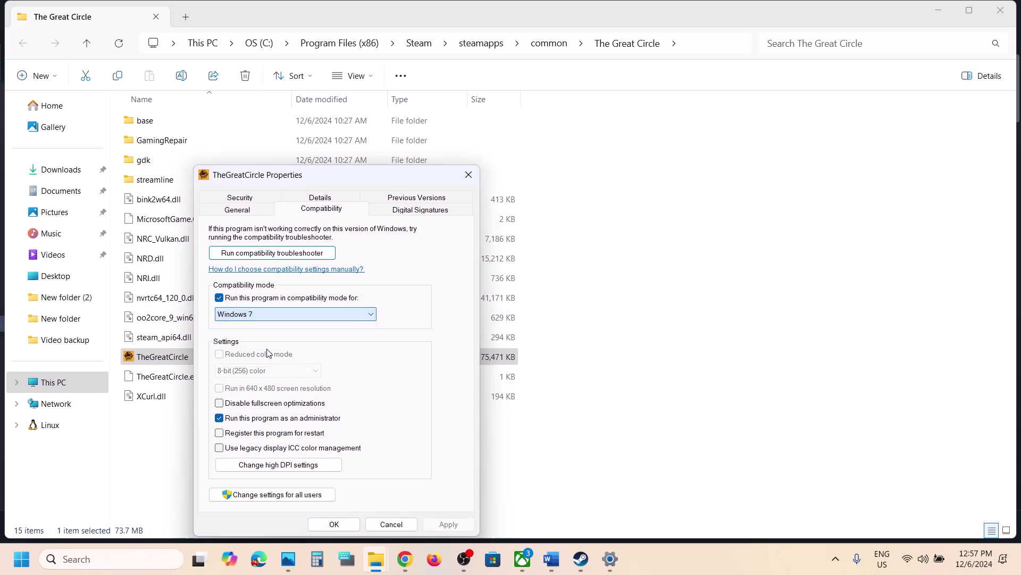
pyautogui.click(448, 526)
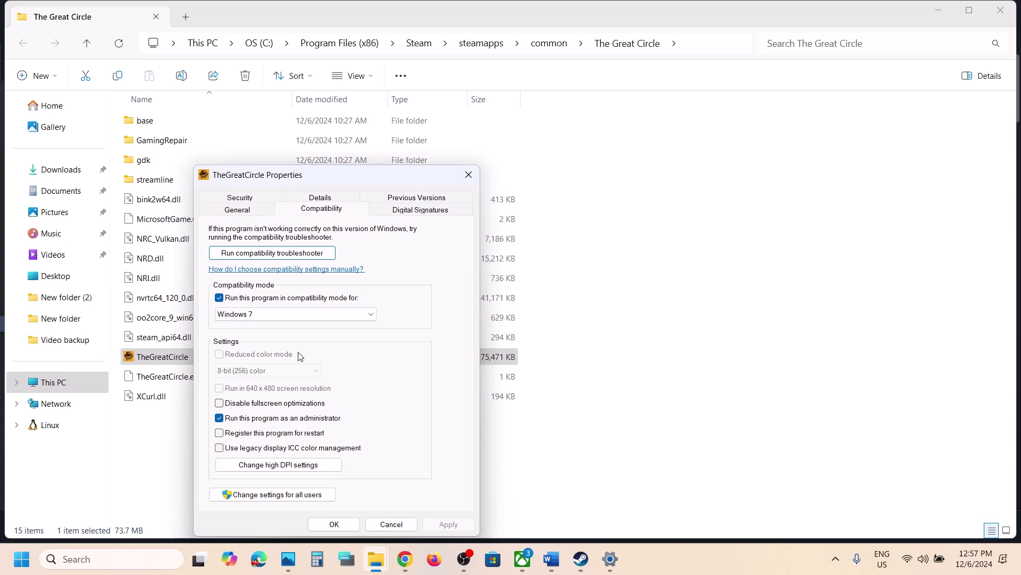
# - Turn on "Disable fullscreen optimizations" for the TheGreatCircle application, apply it, and close the properties
pyautogui.click(220, 404)
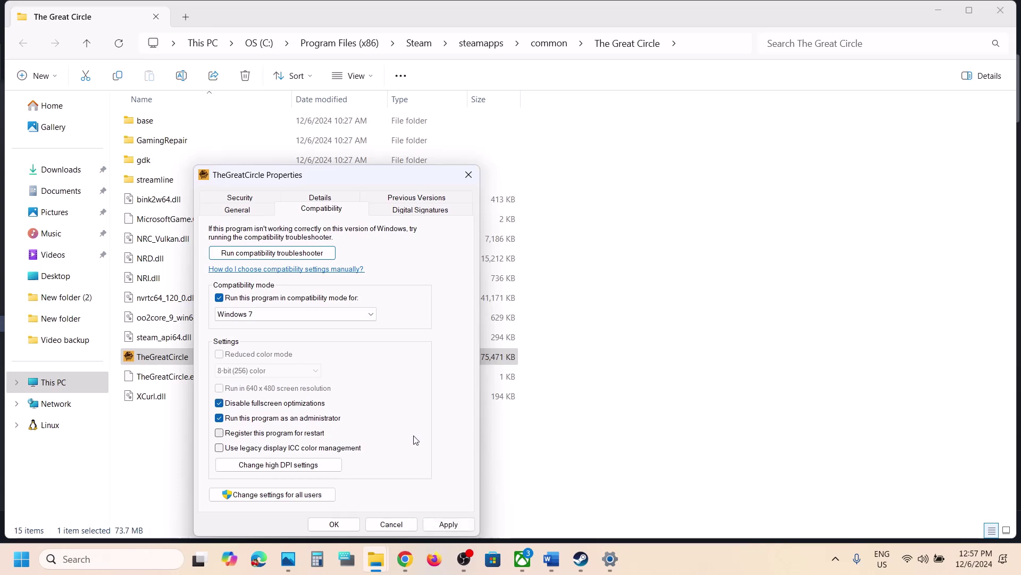
pyautogui.click(446, 525)
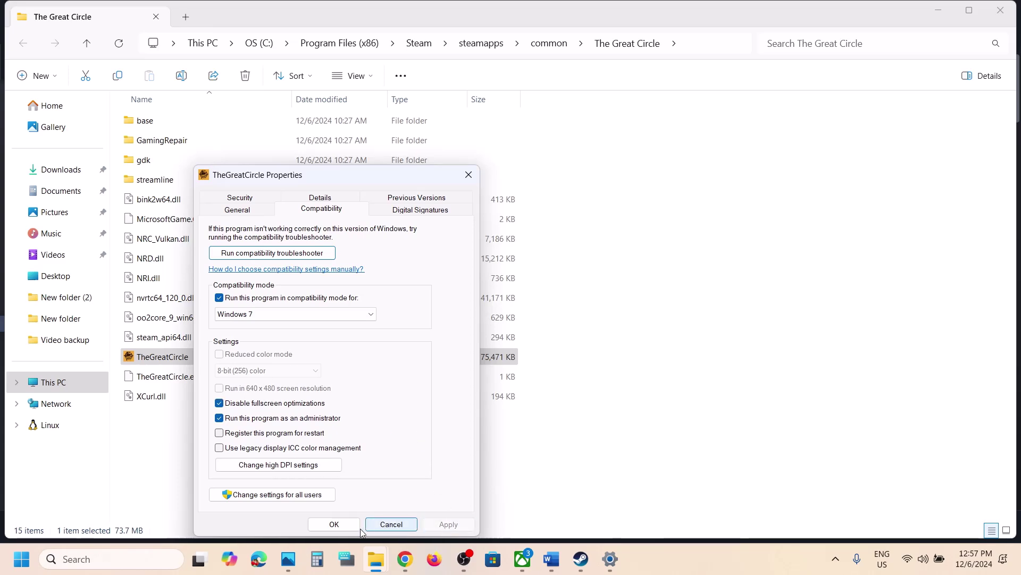
pyautogui.click(345, 526)
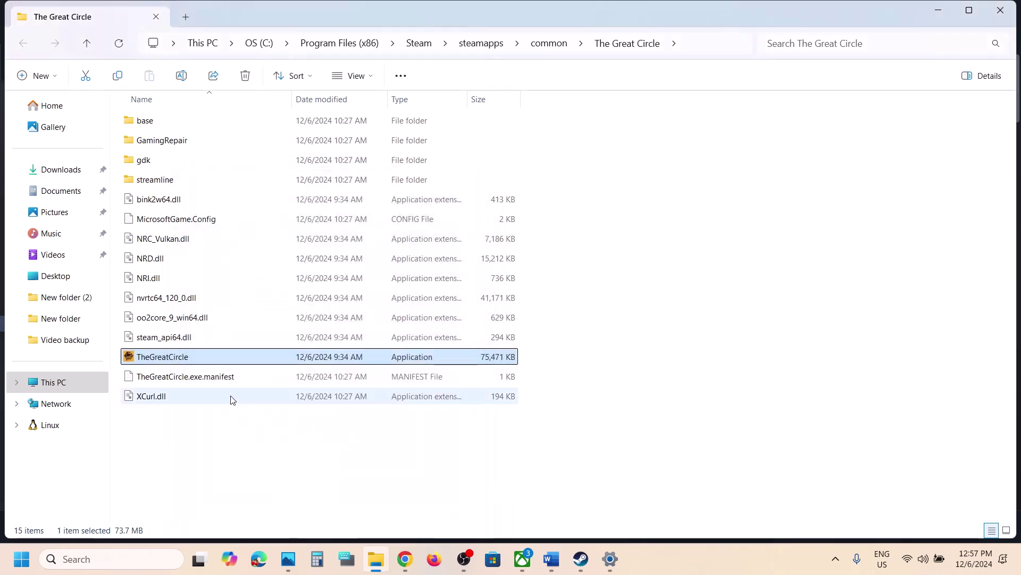
# - Clear compatibility mode, "Disable fullscreen optimizations" and "Run this program as an administrator" for the TheGreatCircle application, applying and closing its properties
pyautogui.rightClick(193, 358)
pyautogui.click(239, 290)
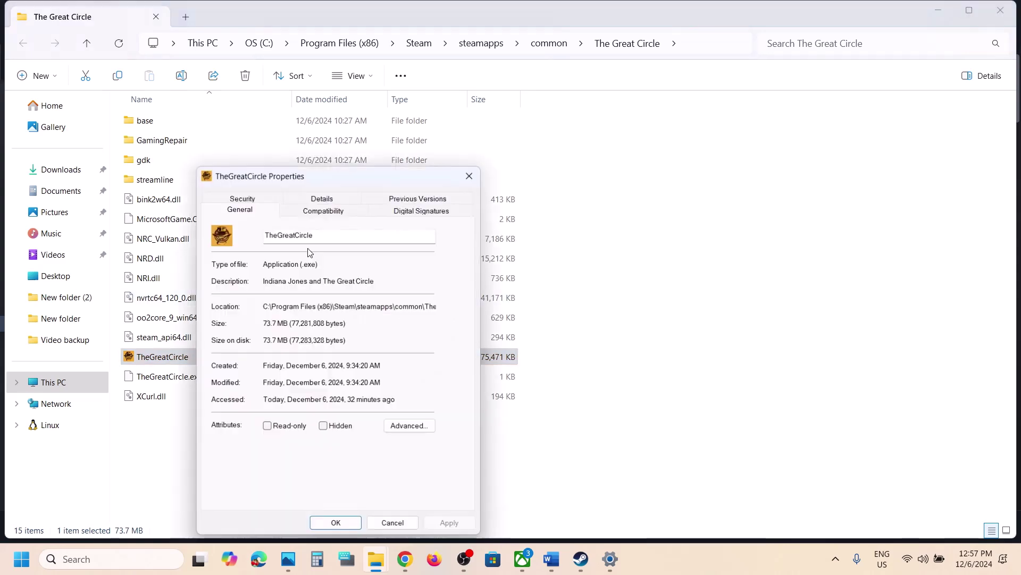
pyautogui.click(322, 211)
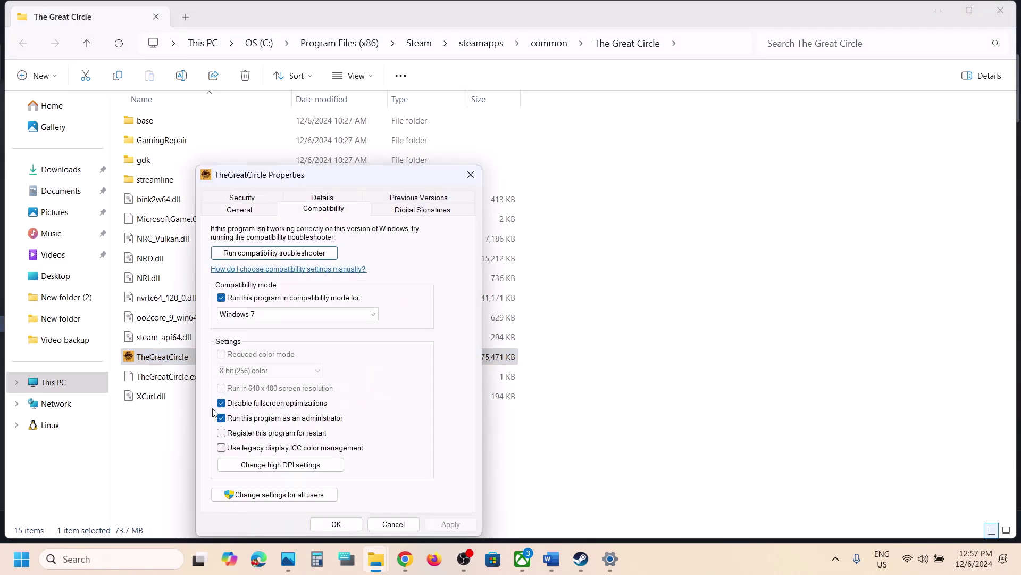
pyautogui.click(221, 297)
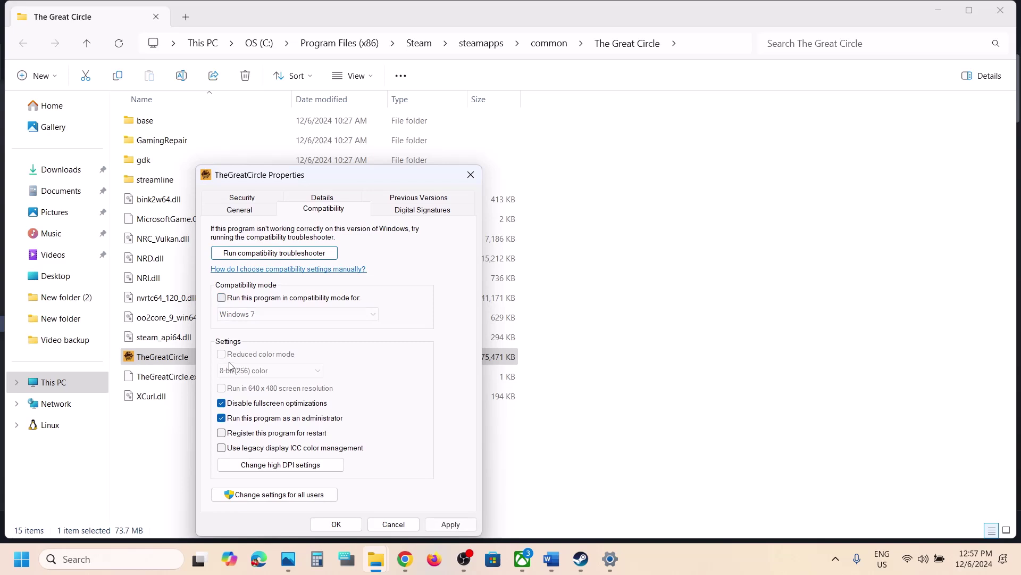
pyautogui.click(222, 403)
pyautogui.click(221, 417)
pyautogui.click(452, 525)
pyautogui.click(337, 524)
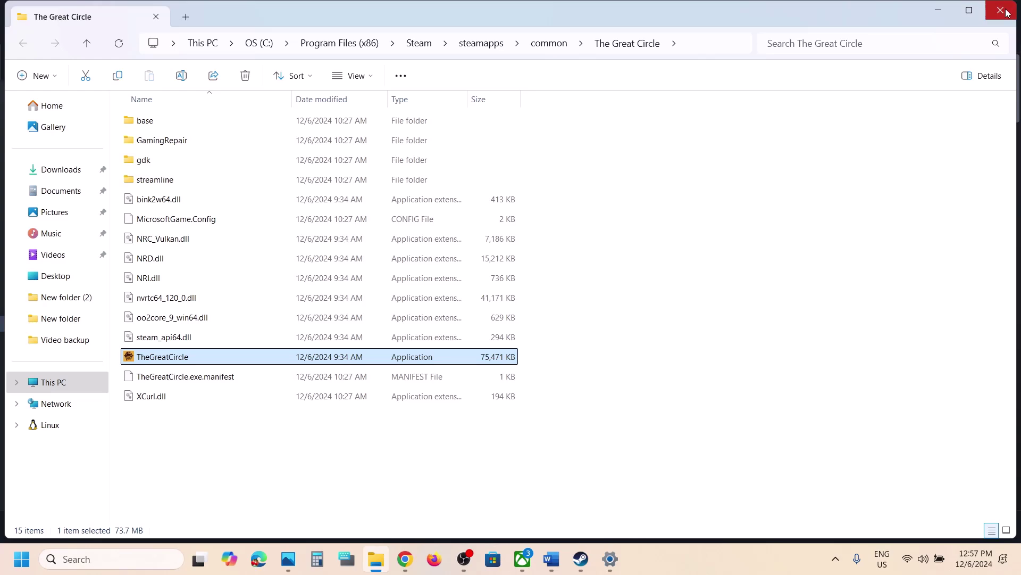
# - Close the game's installation folder and return to the Word guide at Step 5, "Verify the game files"
pyautogui.click(1000, 15)
pyautogui.scroll(-2, 631, 317)
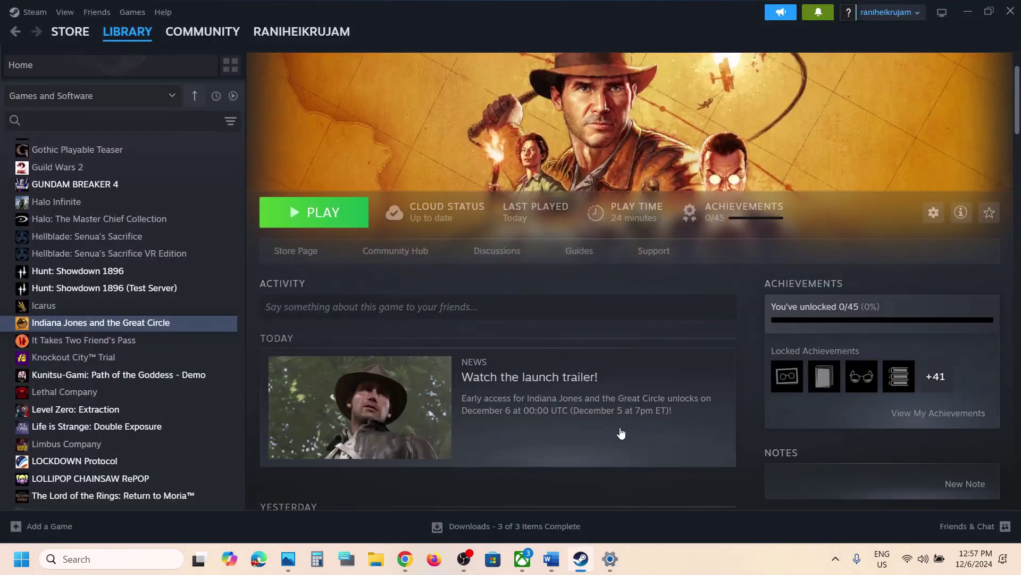
pyautogui.click(551, 560)
pyautogui.scroll(-5, 466, 372)
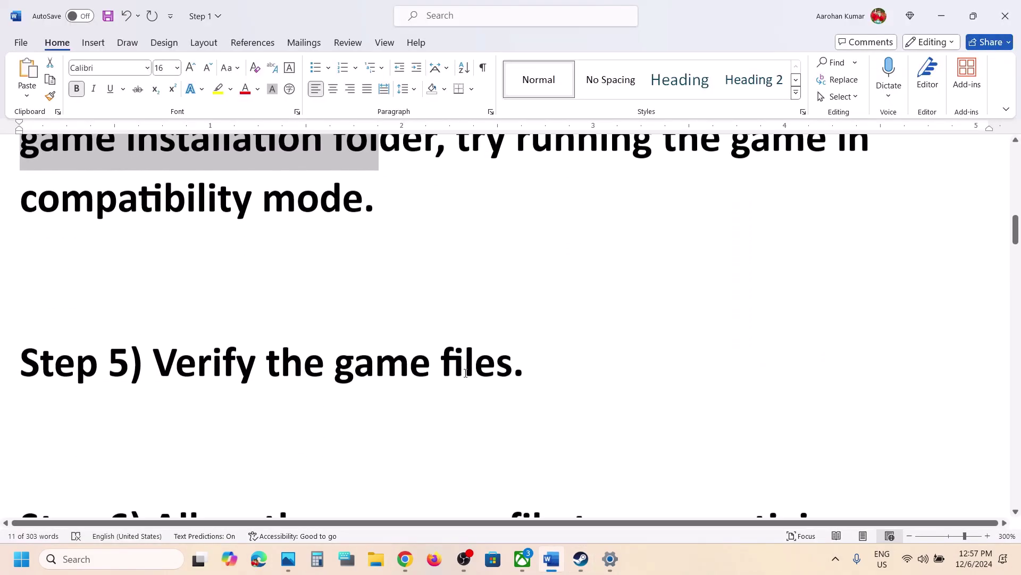
# - Switch to Steam, view the file verification option in Indiana Jones and the Great Circle's Installed Files properties, and close them without verifying
pyautogui.click(579, 559)
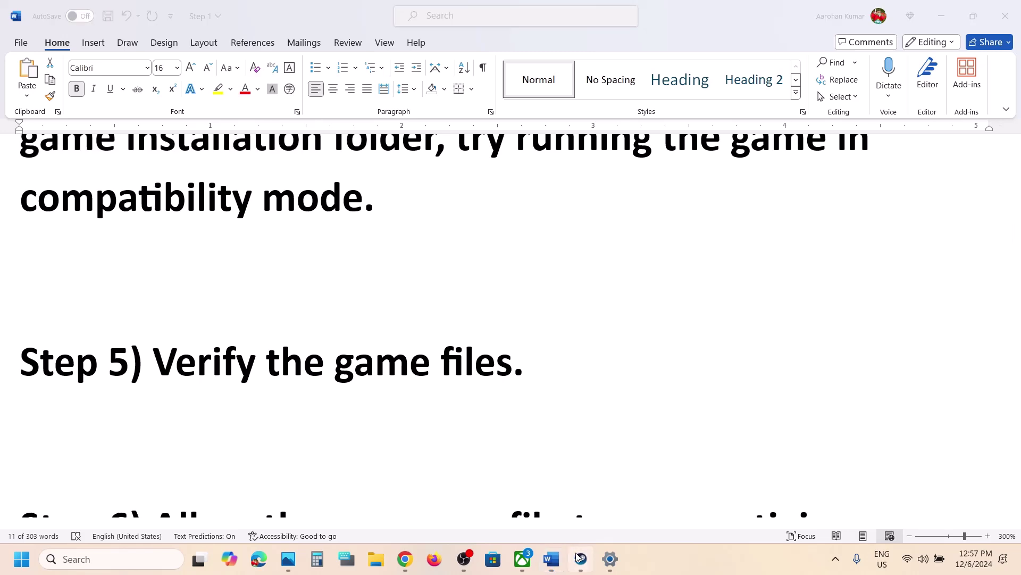
pyautogui.scroll(2, 296, 251)
pyautogui.rightClick(135, 323)
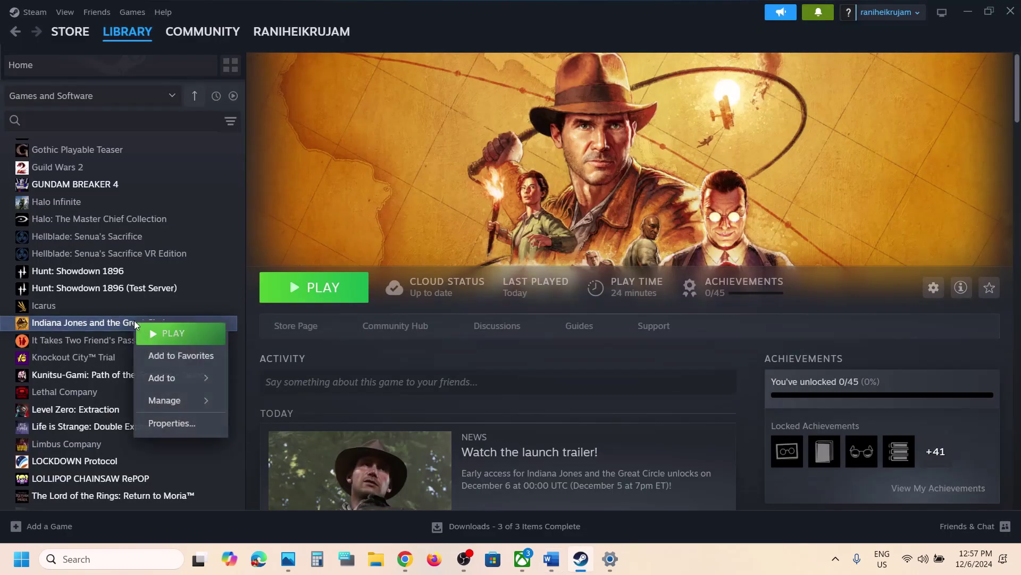
pyautogui.click(171, 423)
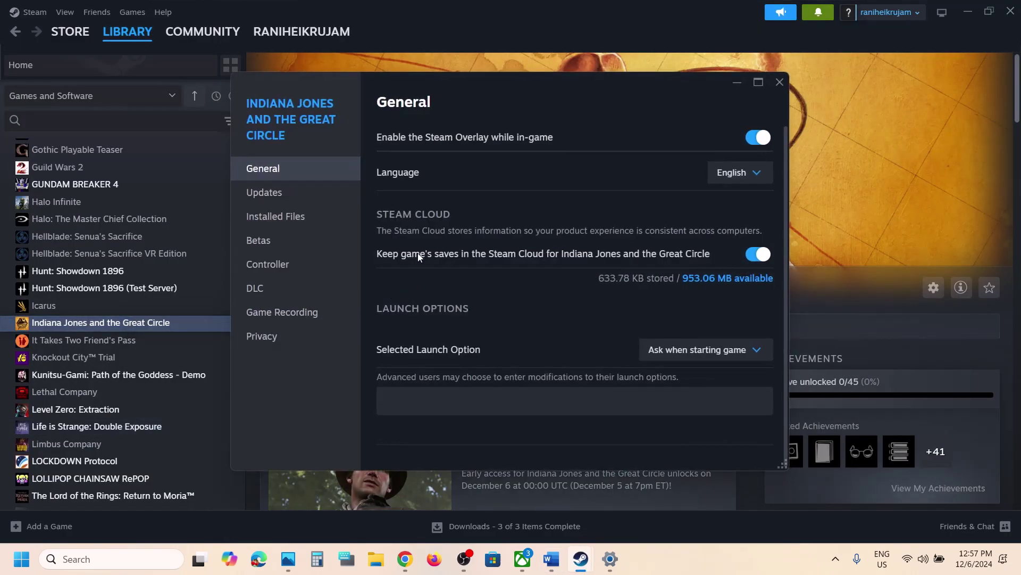
pyautogui.click(306, 224)
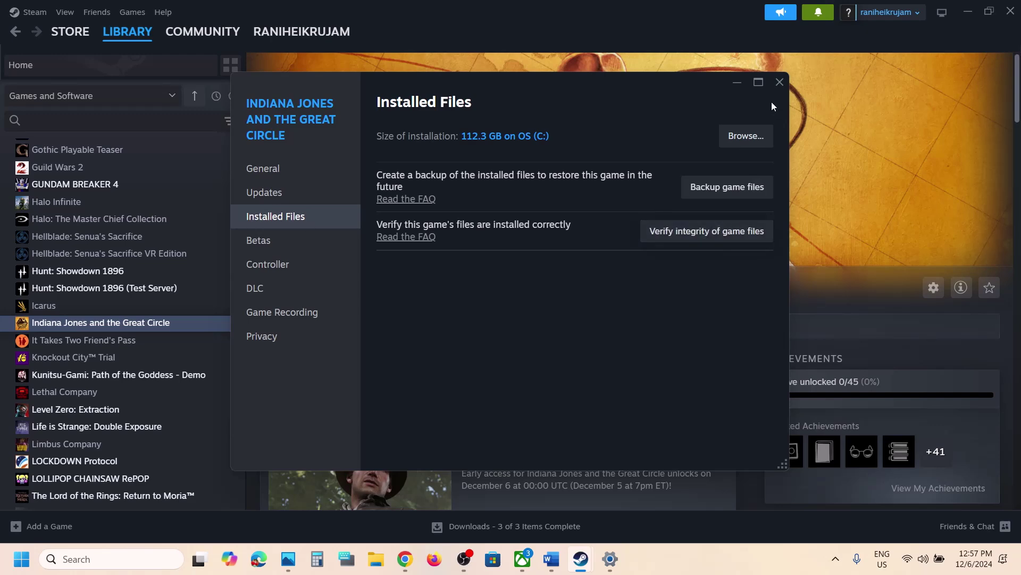
pyautogui.click(779, 82)
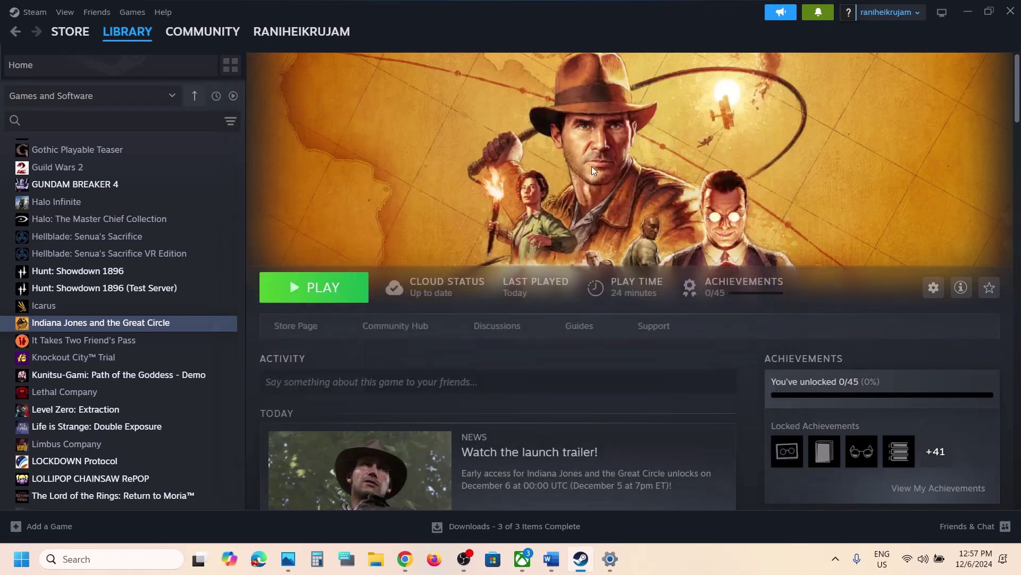
# - Return to the Word guide and highlight Step 6's instruction to allow the game exe file in the antivirus program, Windows Security and Firewall
pyautogui.click(552, 558)
pyautogui.scroll(-3, 547, 433)
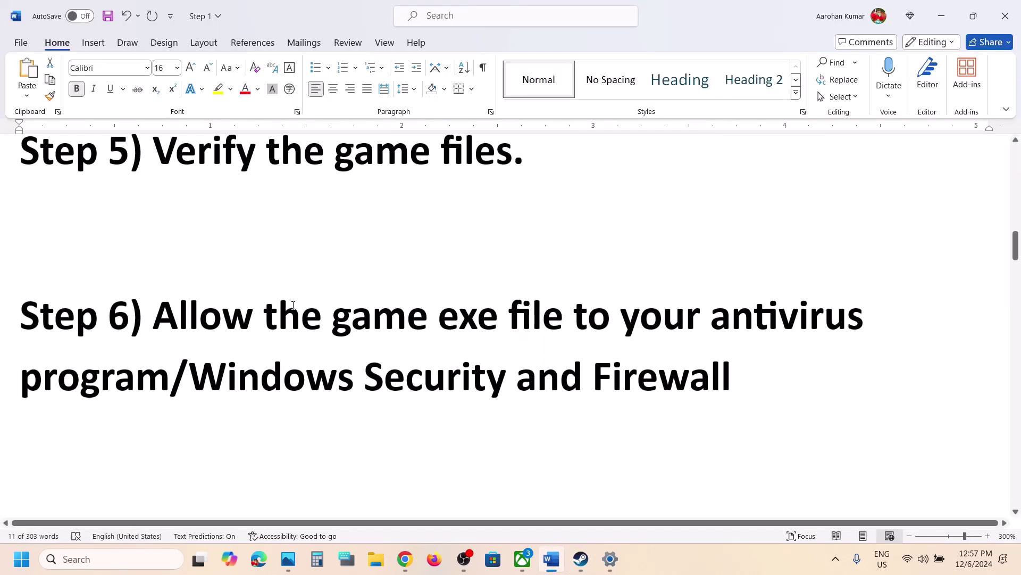
pyautogui.moveTo(161, 311); pyautogui.dragTo(170, 375)
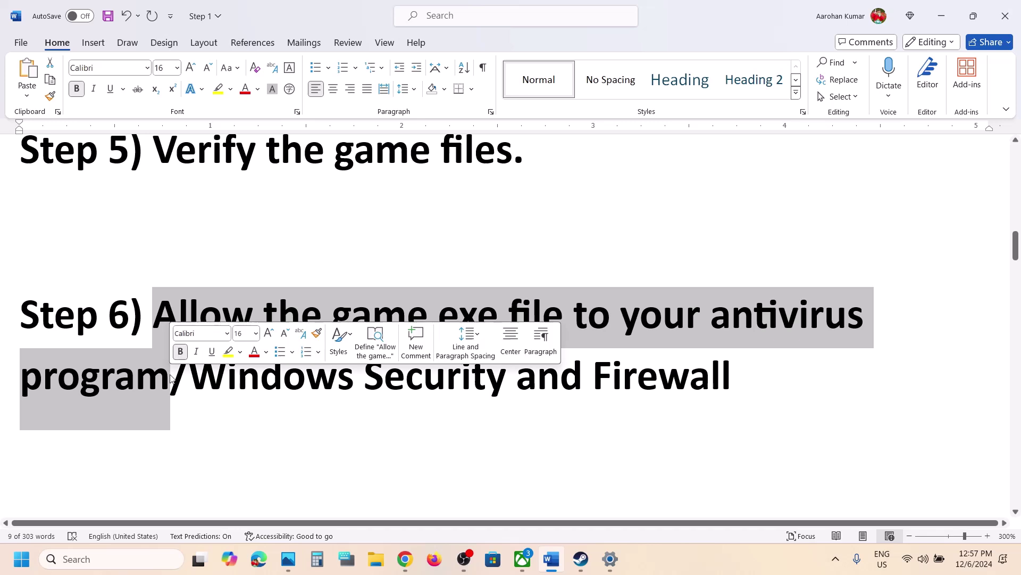
pyautogui.click(226, 390)
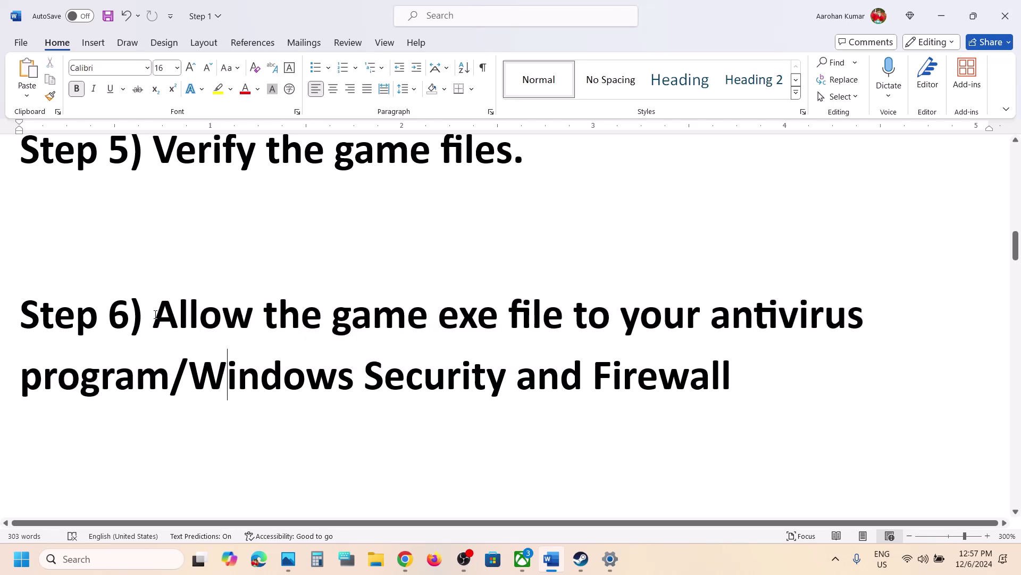
pyautogui.moveTo(155, 314); pyautogui.dragTo(172, 355)
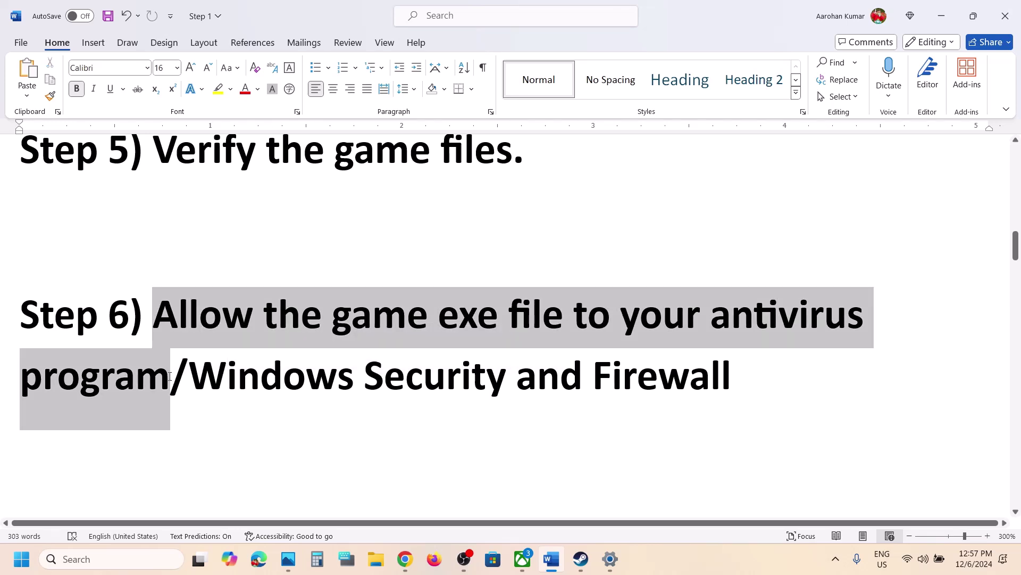
pyautogui.click(170, 378)
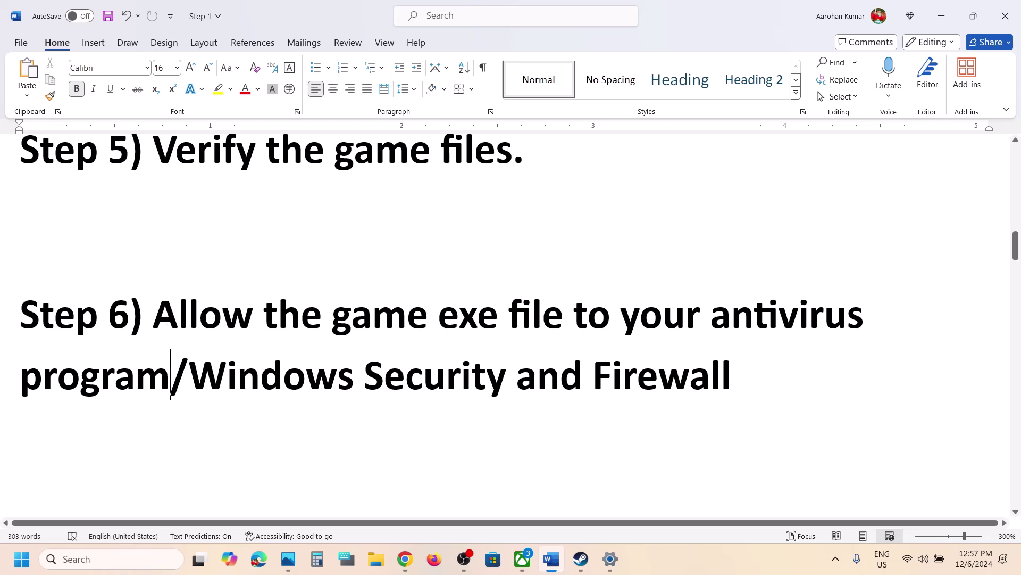
pyautogui.moveTo(173, 323); pyautogui.dragTo(686, 387)
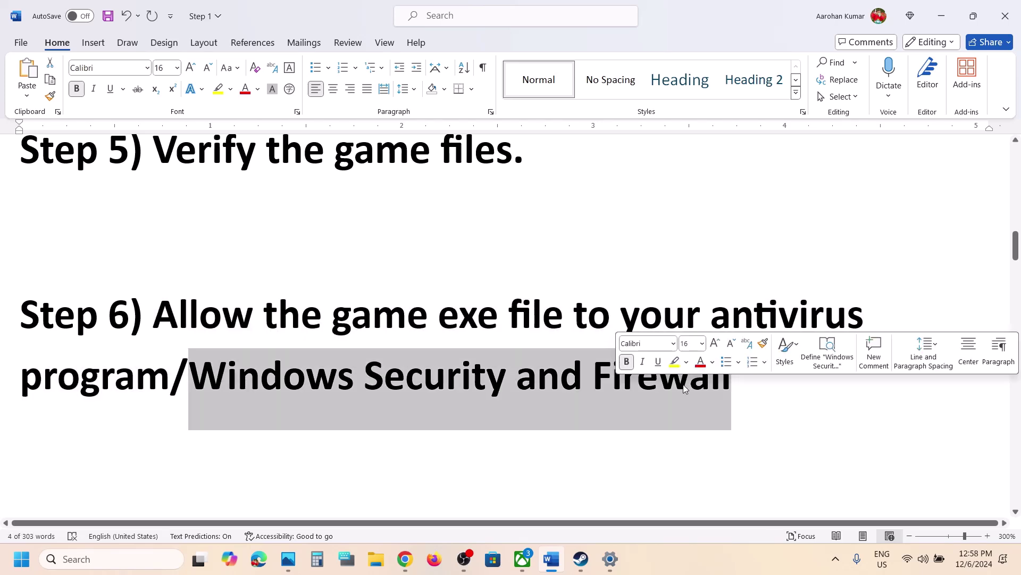
# - Switch to Windows Settings and open Virus & threat protection in Windows Security through Privacy & security
pyautogui.hotkey('alt', 'Tab')
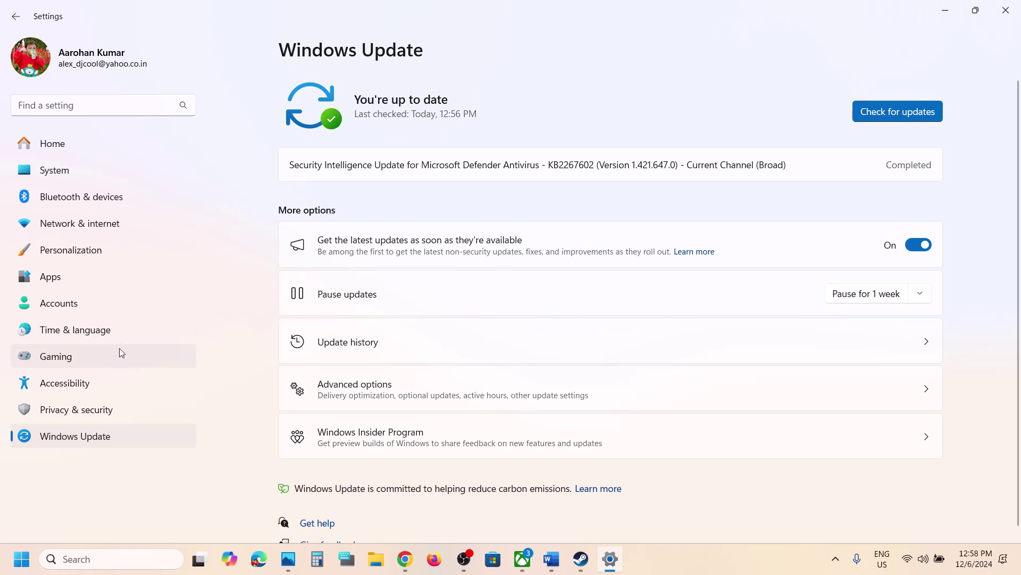
pyautogui.click(92, 410)
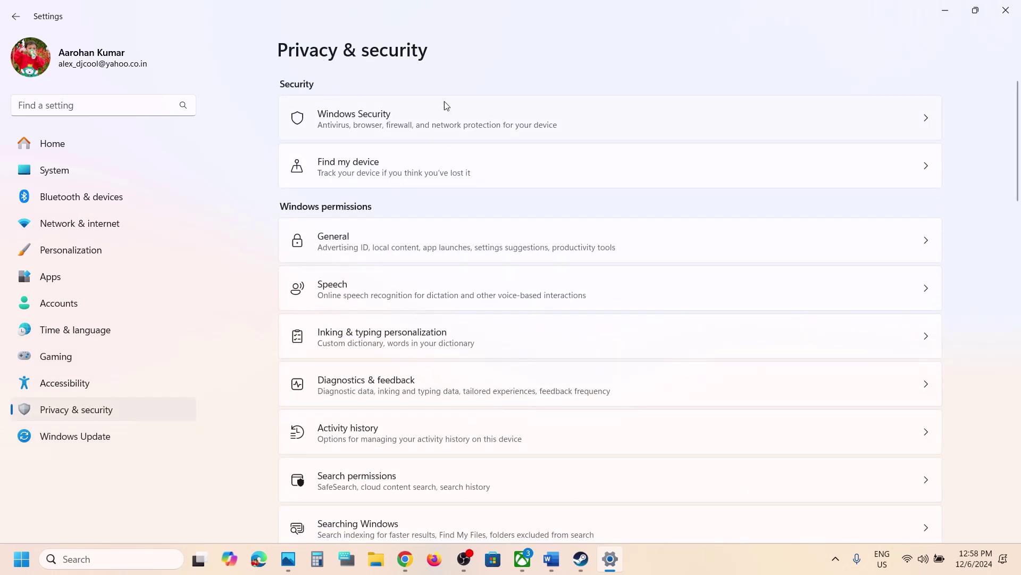
pyautogui.click(392, 127)
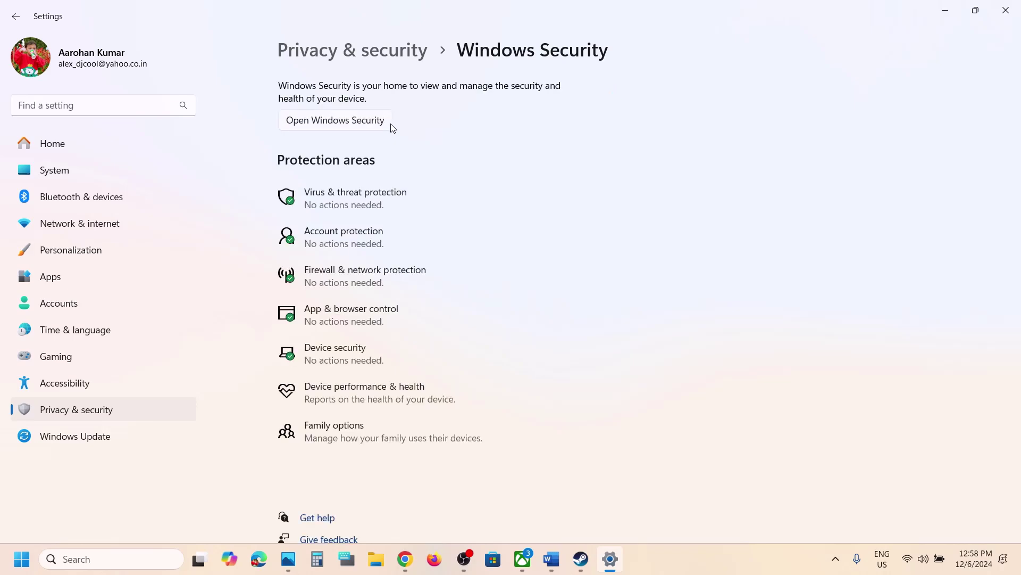
pyautogui.click(391, 199)
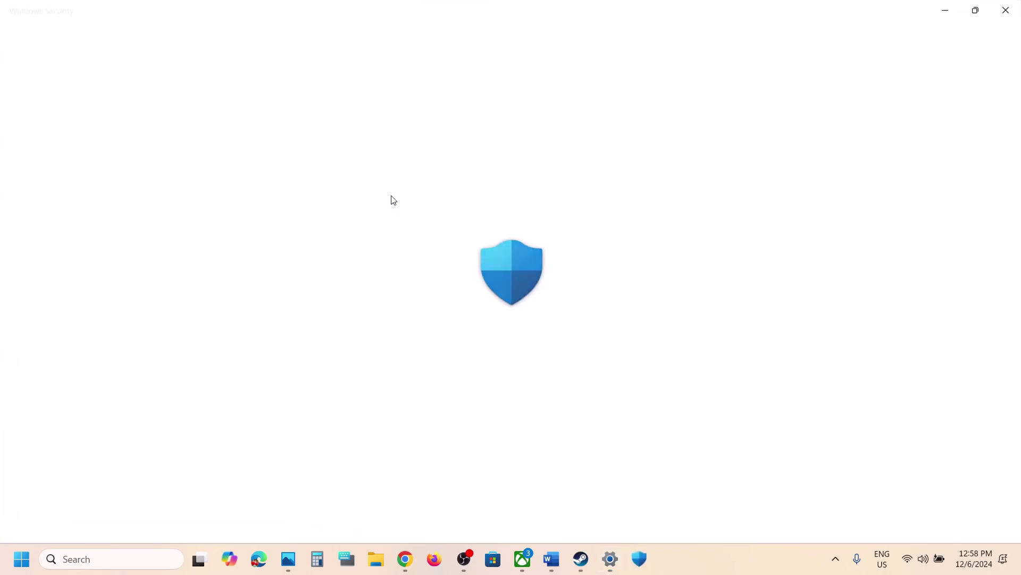
# - Open the list of apps allowed through Controlled folder access from the Ransomware protection settings
pyautogui.scroll(-5, 393, 200)
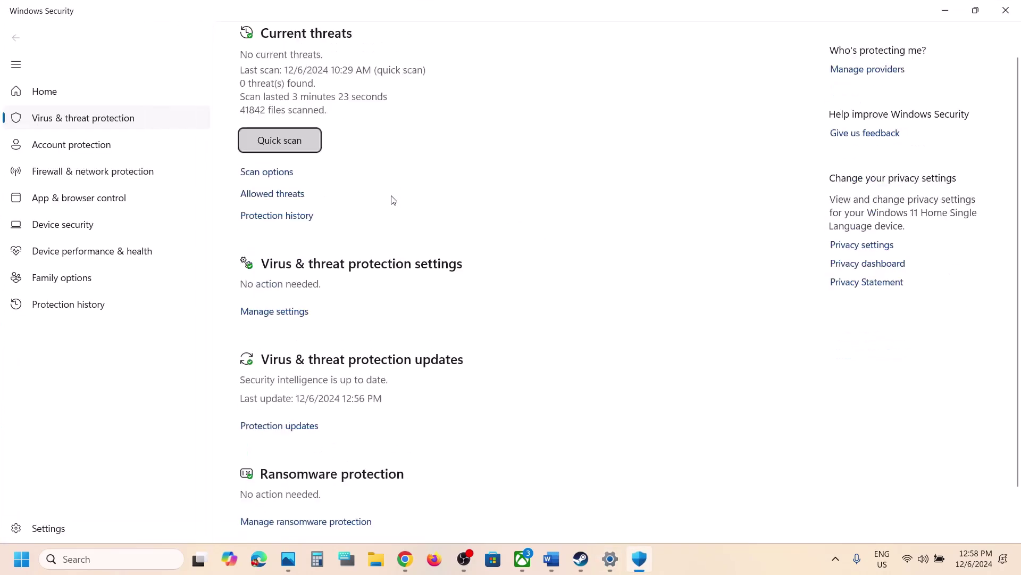
pyautogui.click(320, 498)
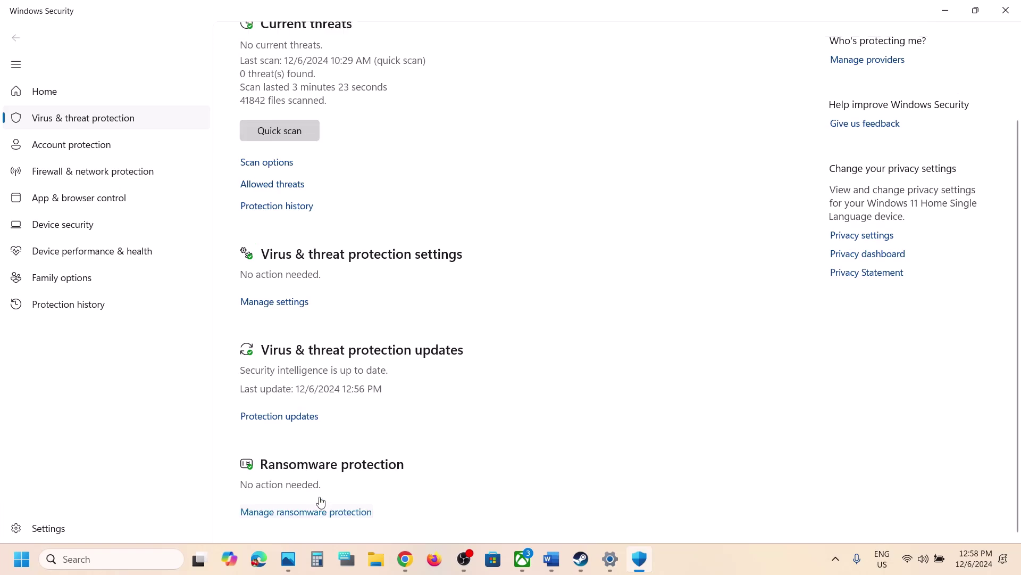
pyautogui.click(328, 281)
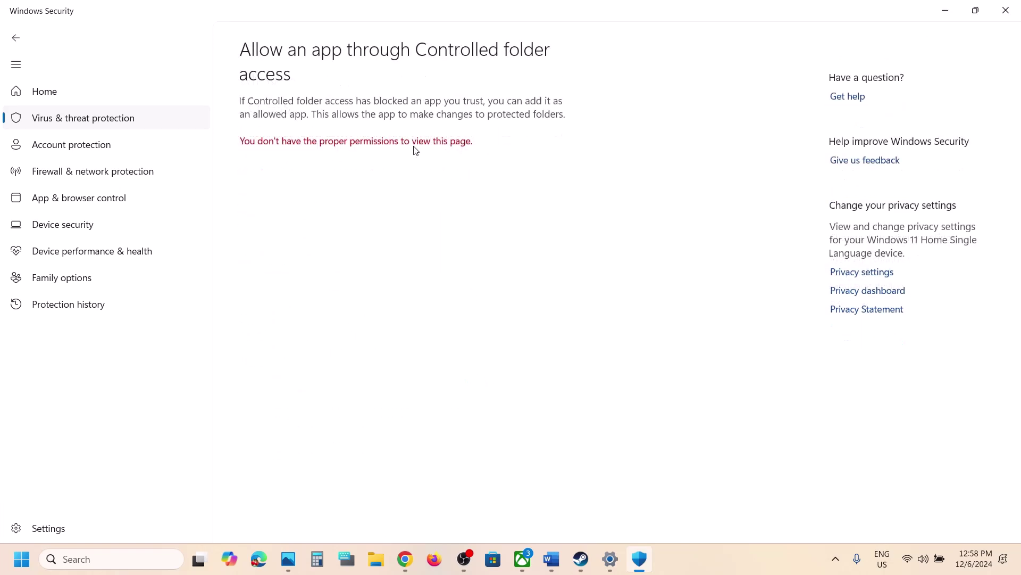
pyautogui.scroll(-3, 381, 159)
# - Add the TheGreatCircle application from Steam's common\The Great Circle folder as an allowed app for Controlled folder access
pyautogui.click(346, 39)
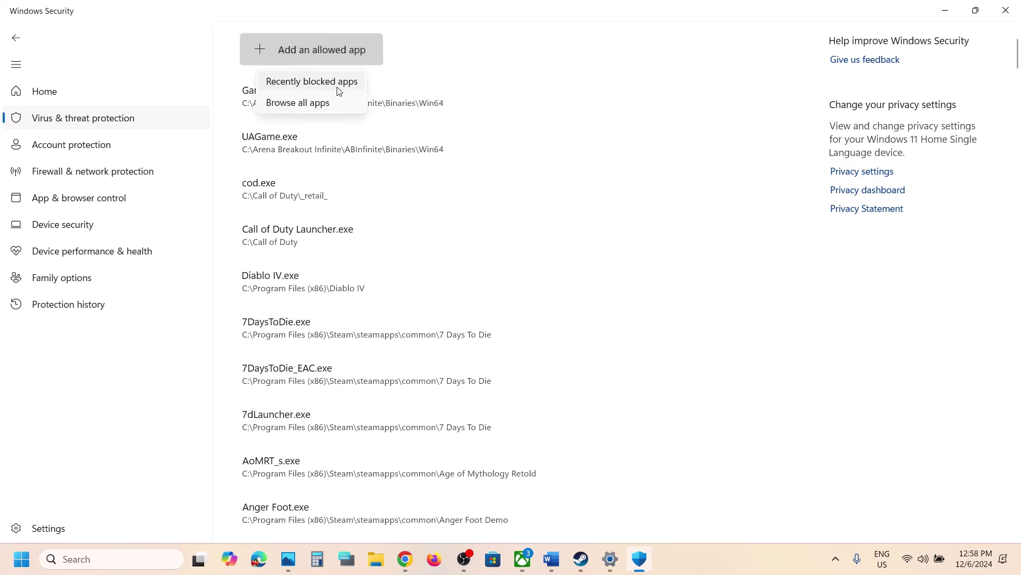
pyautogui.click(330, 100)
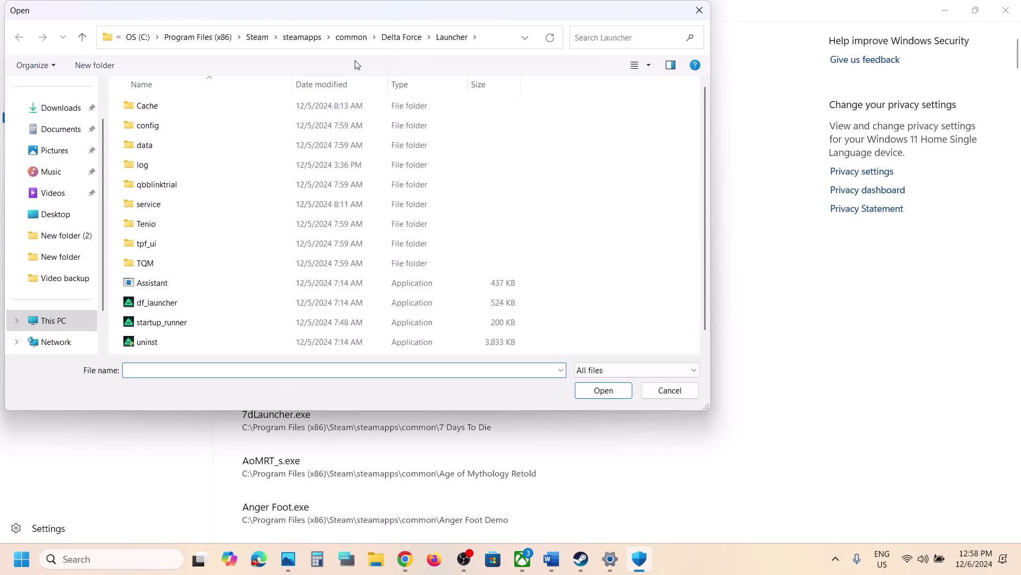
pyautogui.click(347, 39)
pyautogui.doubleClick(198, 249)
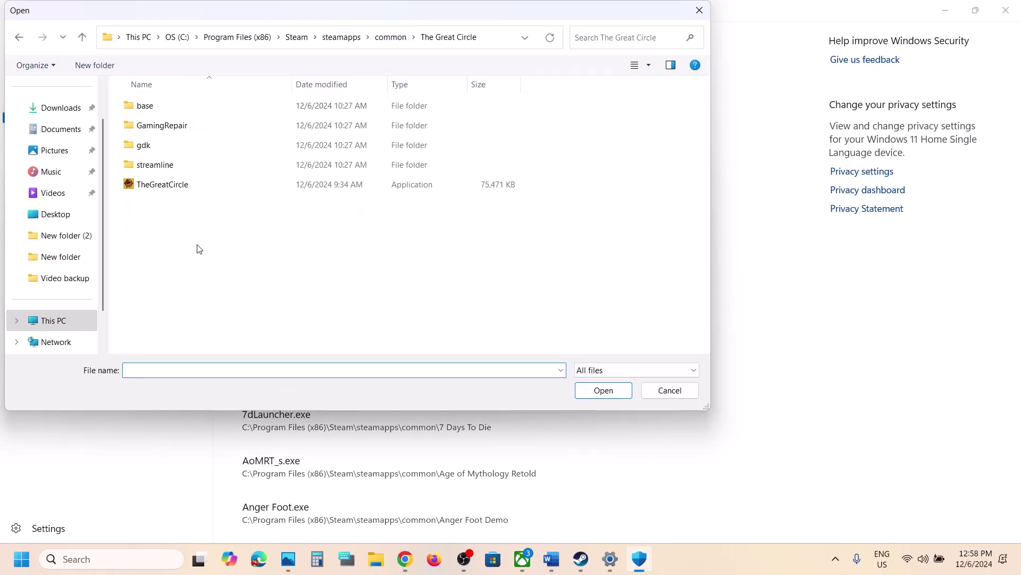
pyautogui.click(184, 193)
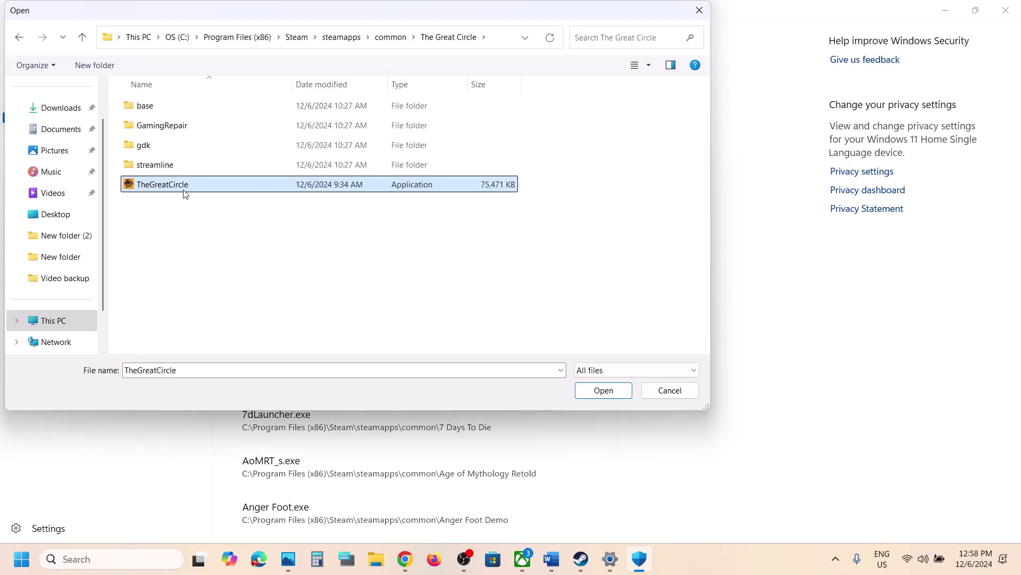
pyautogui.click(593, 391)
# - Open Windows Defender Firewall's allowed apps list in Control Panel and unlock its settings for changes
pyautogui.click(65, 559)
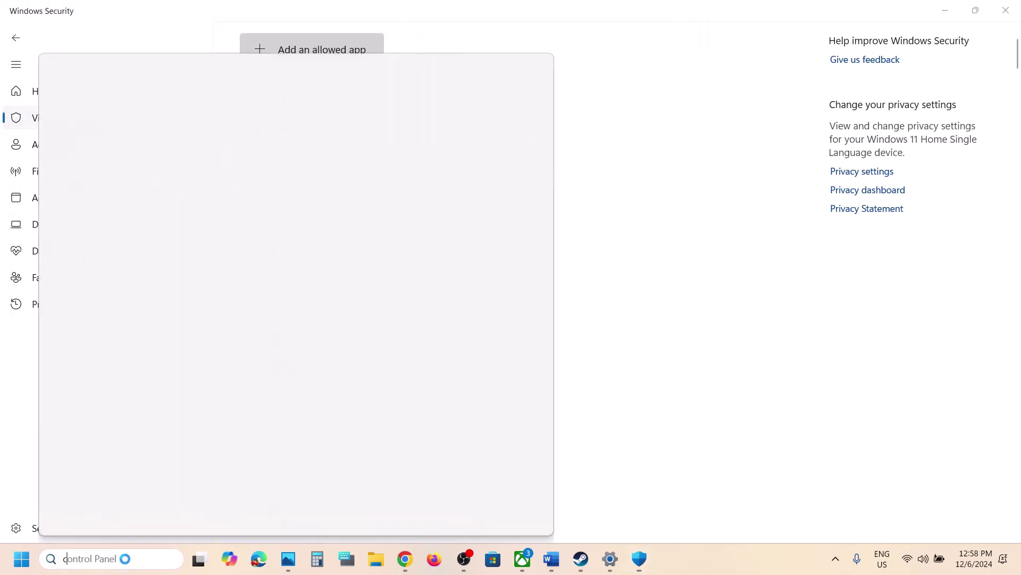
pyautogui.press('Return')
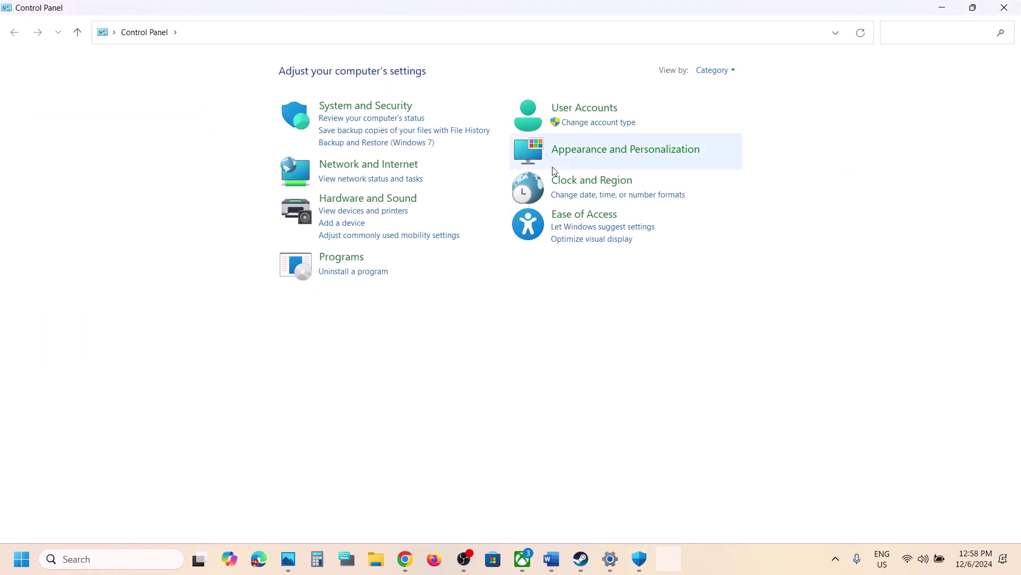
pyautogui.click(349, 105)
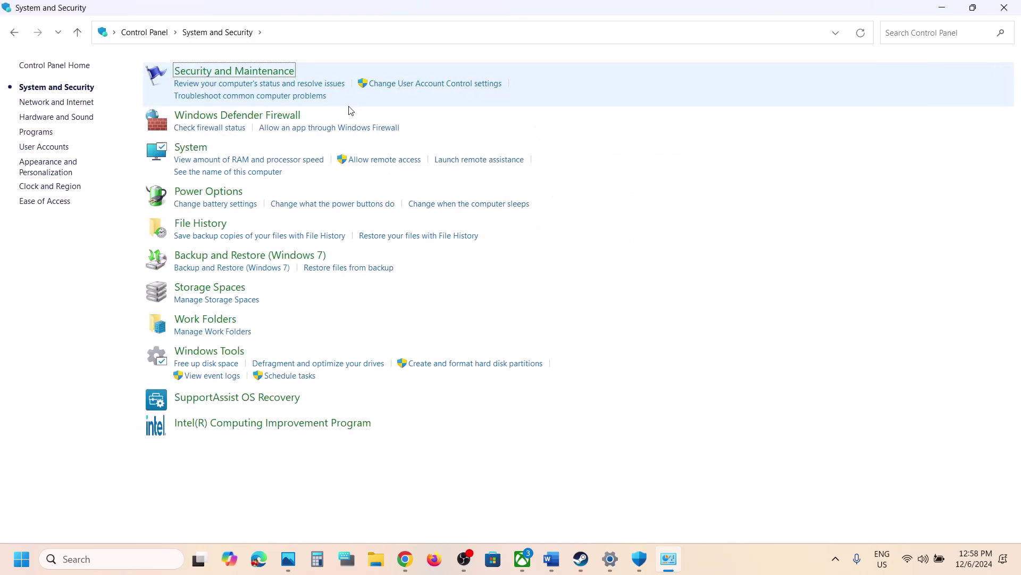
pyautogui.click(250, 115)
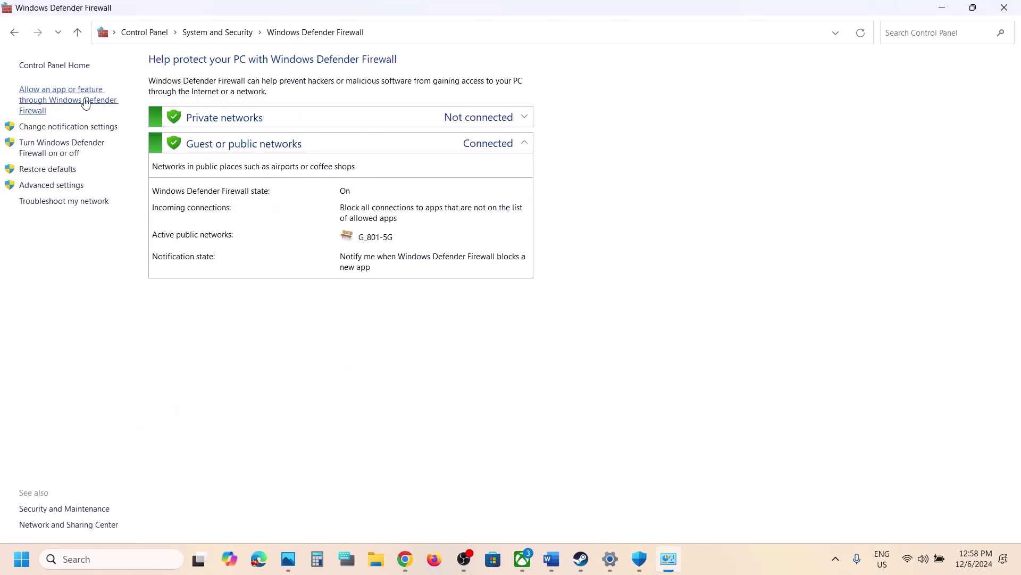
pyautogui.click(91, 101)
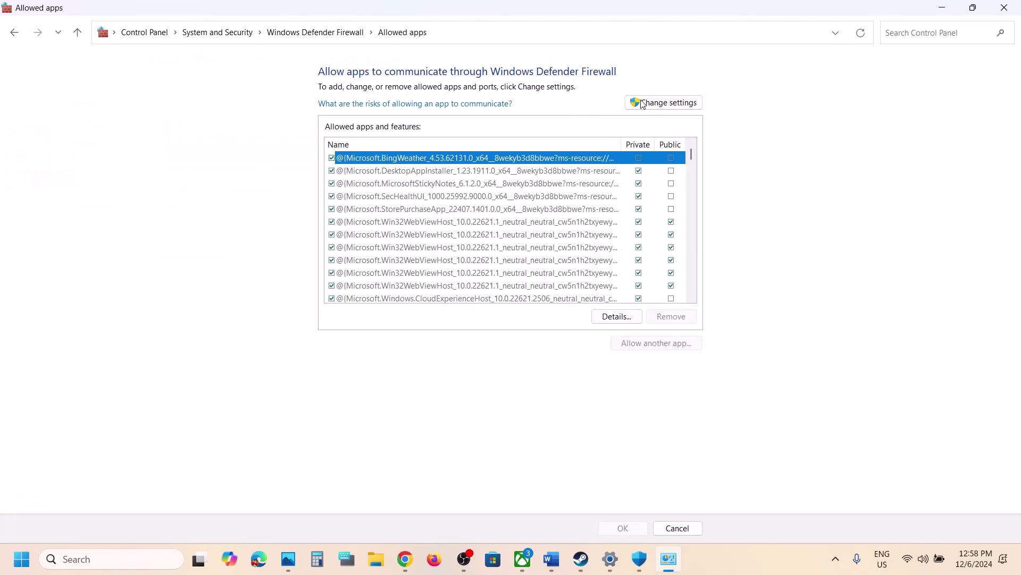
pyautogui.click(656, 103)
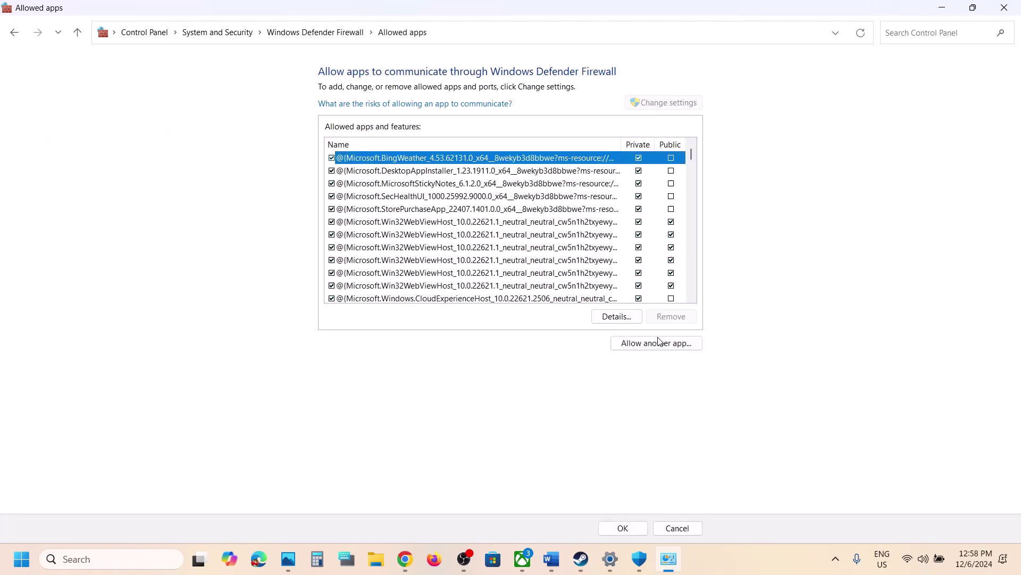
# - Try to add TheGreatCircle from Steam's common\The Great Circle folder to the firewall's allowed apps
pyautogui.click(659, 343)
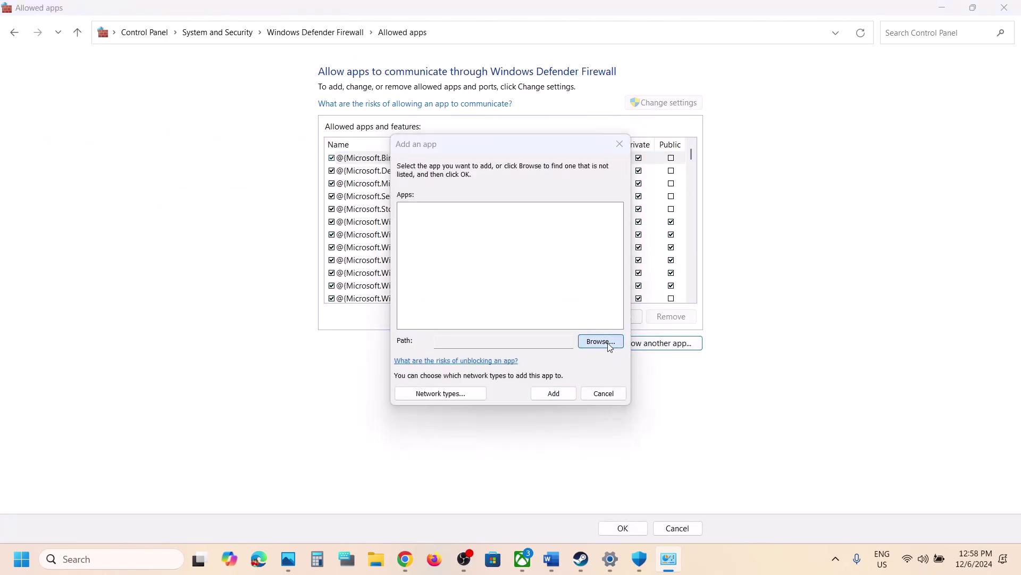
pyautogui.click(601, 342)
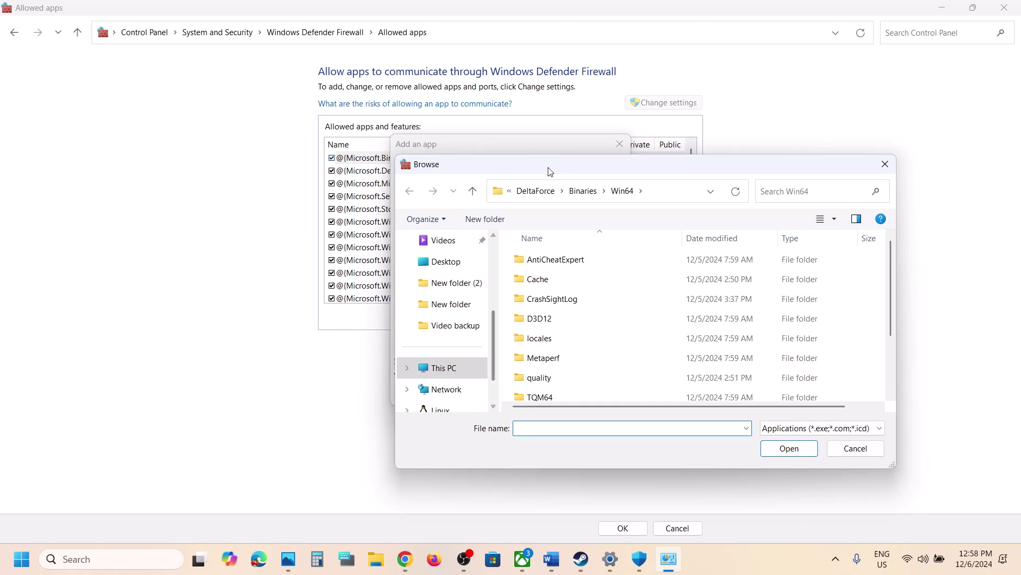
pyautogui.click(536, 190)
pyautogui.click(543, 192)
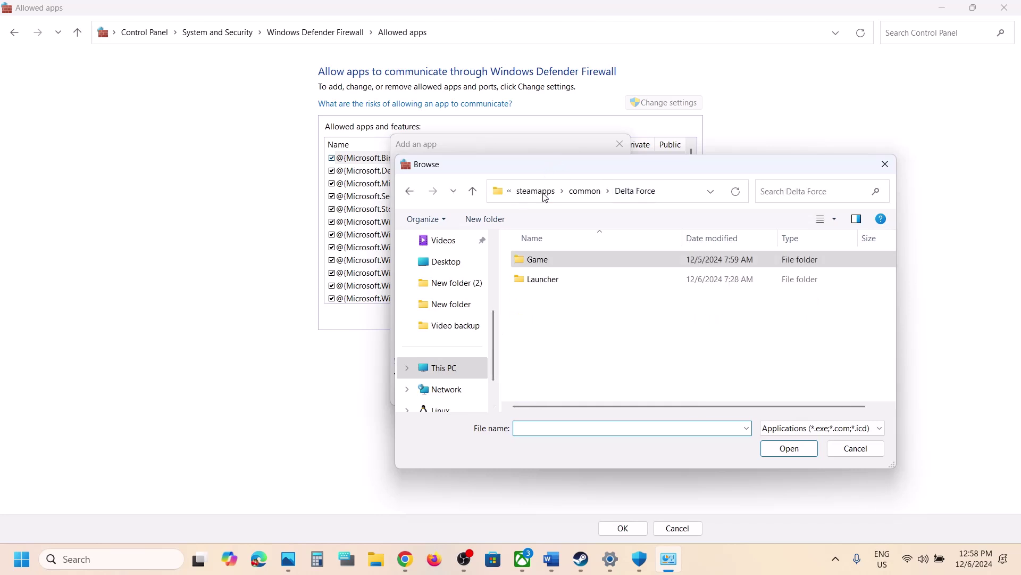
pyautogui.click(577, 193)
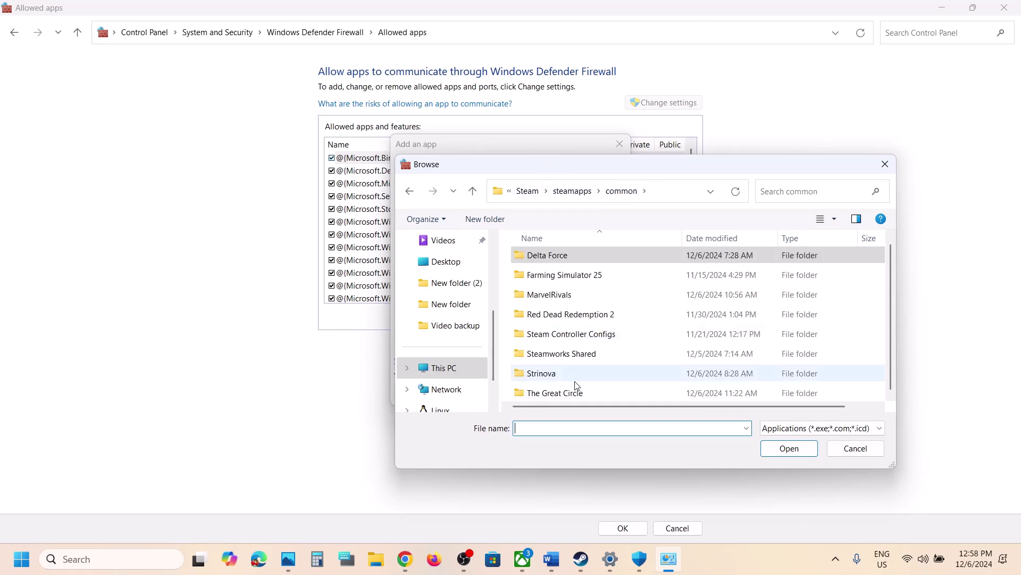
pyautogui.doubleClick(575, 392)
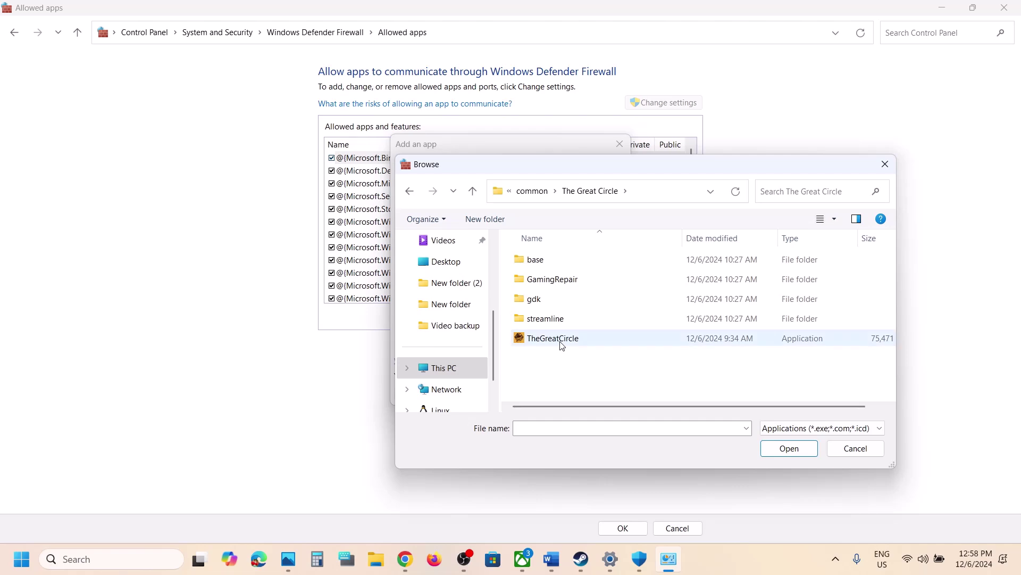
pyautogui.click(562, 343)
pyautogui.click(790, 449)
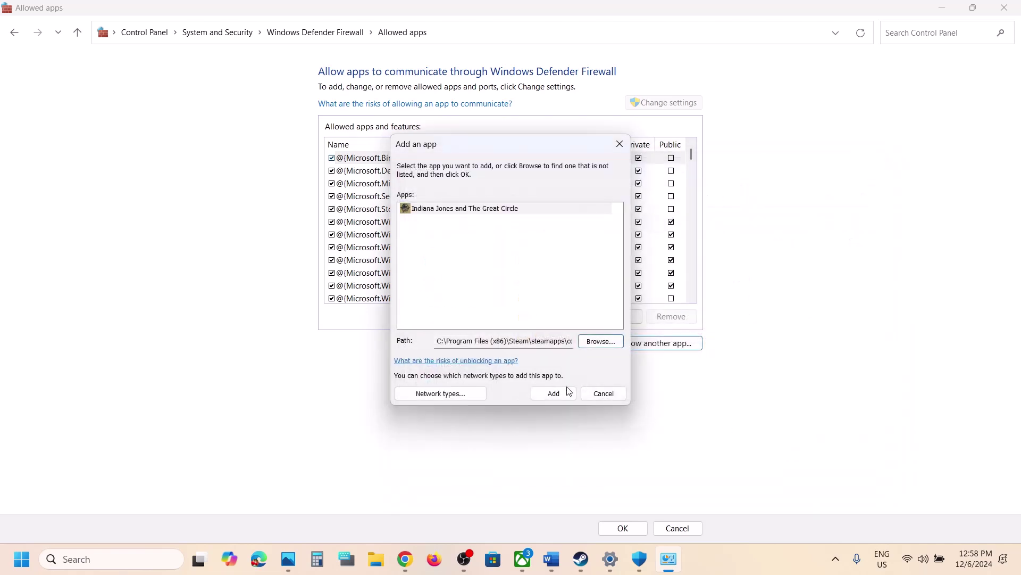
pyautogui.click(560, 395)
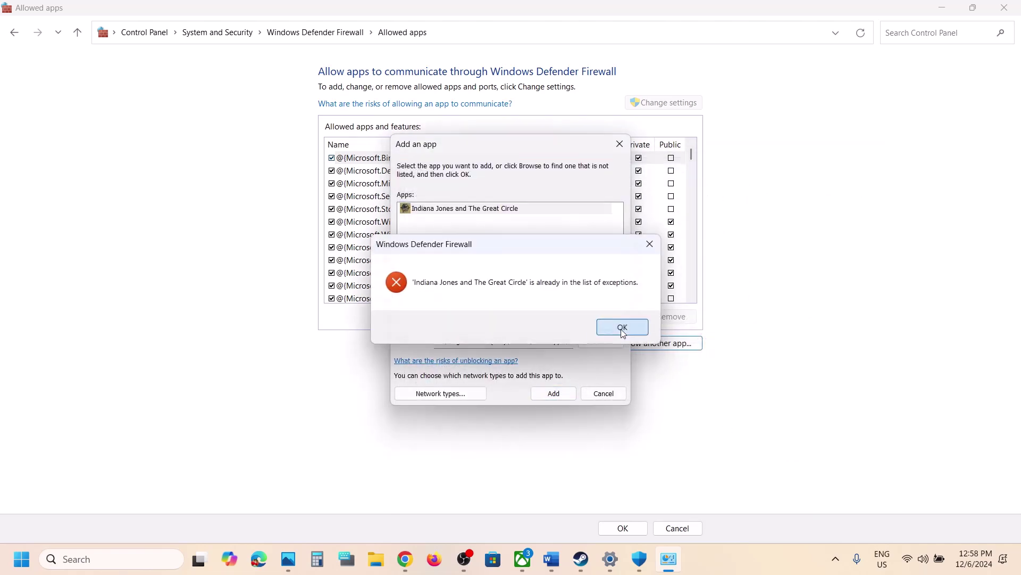
pyautogui.click(623, 327)
pyautogui.click(620, 144)
# - Find the Indiana Jones and the Great Circle entry in the firewall list and check its Private and Public access
pyautogui.click(435, 260)
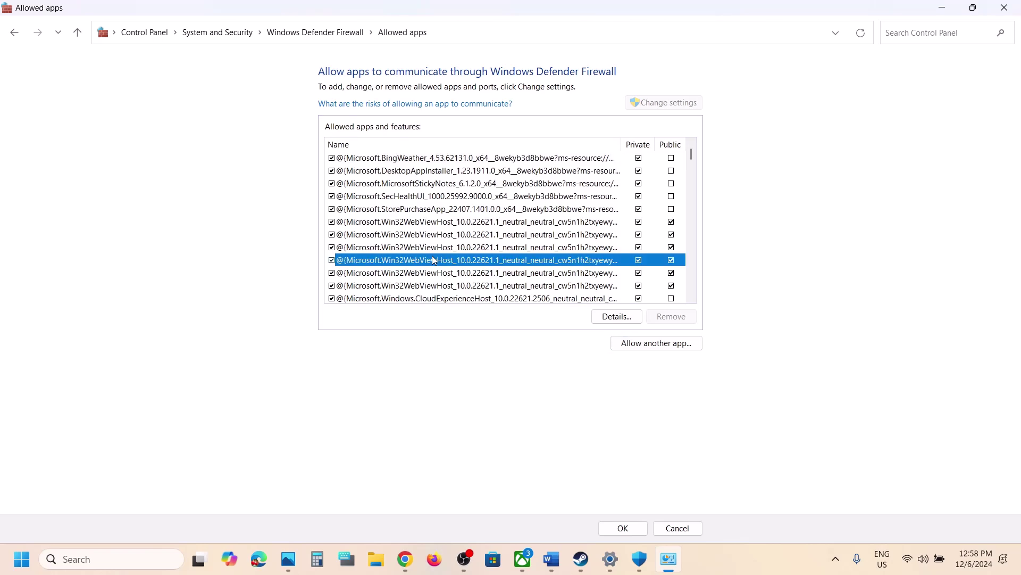
pyautogui.press('i')
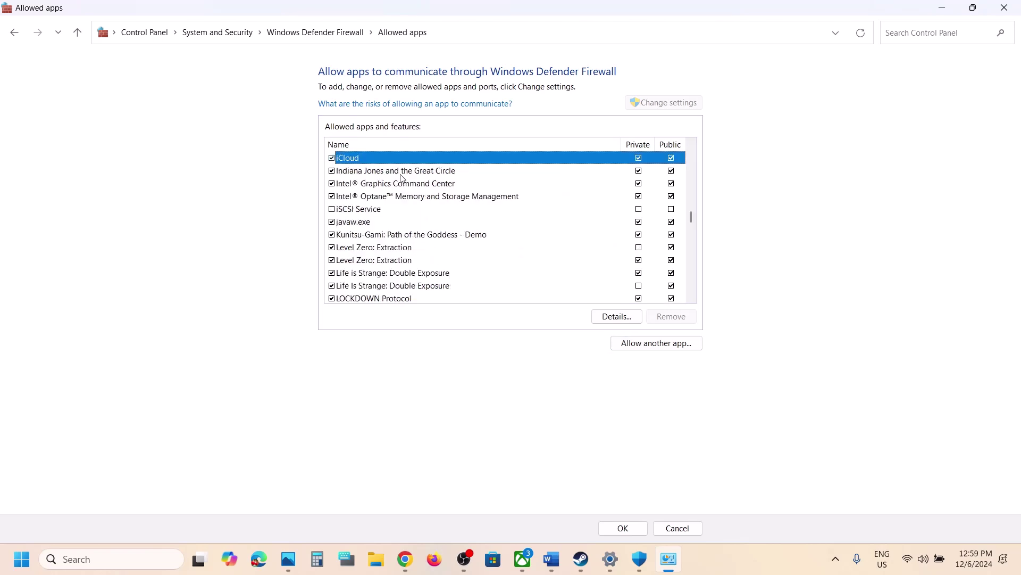
pyautogui.click(402, 175)
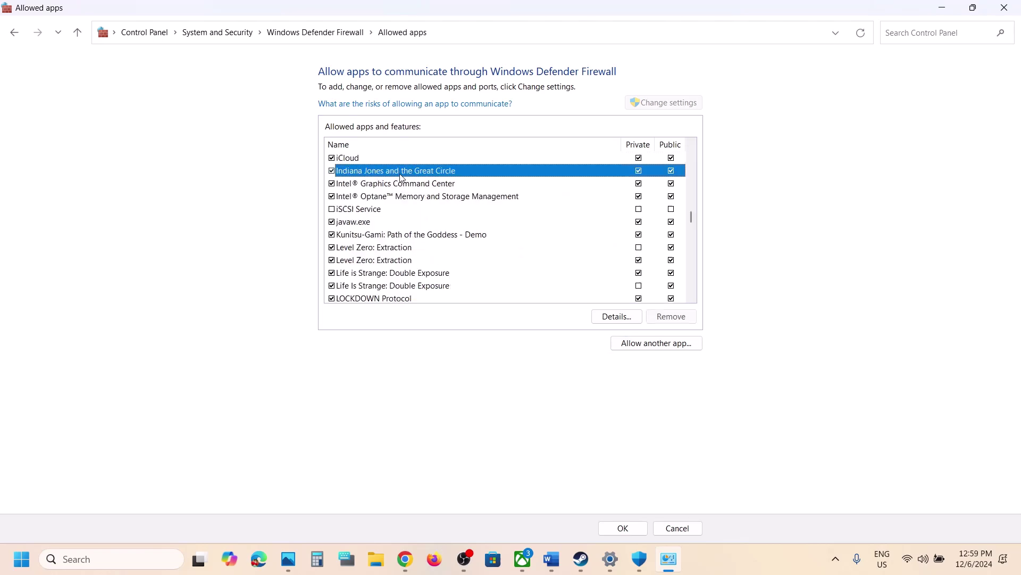
# - Close the firewall, Windows Security and Settings windows and return to the Word guide at Step 7, on deleting the game folder
pyautogui.click(1009, 15)
pyautogui.click(1005, 19)
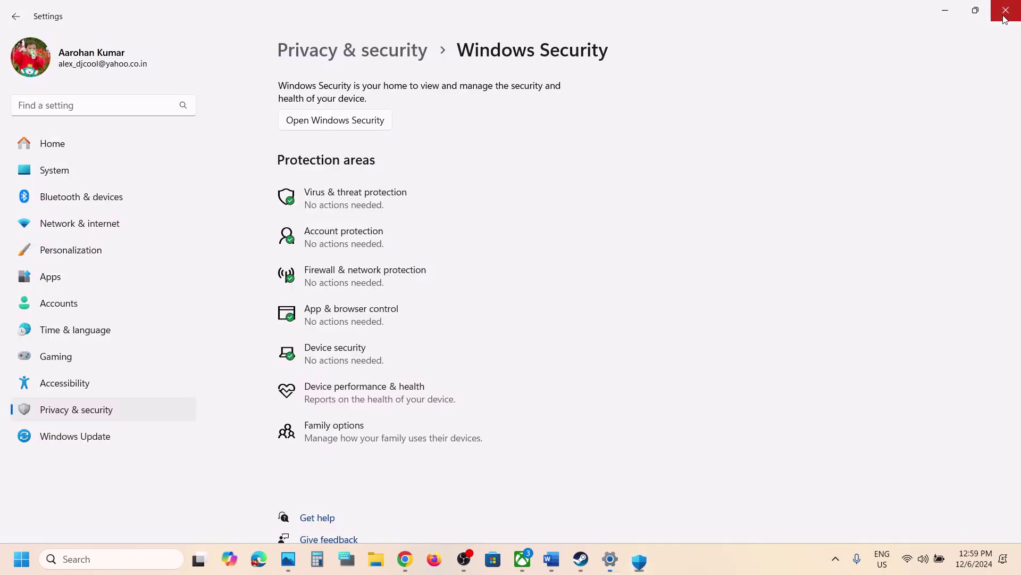
pyautogui.click(1005, 19)
pyautogui.scroll(-4, 502, 381)
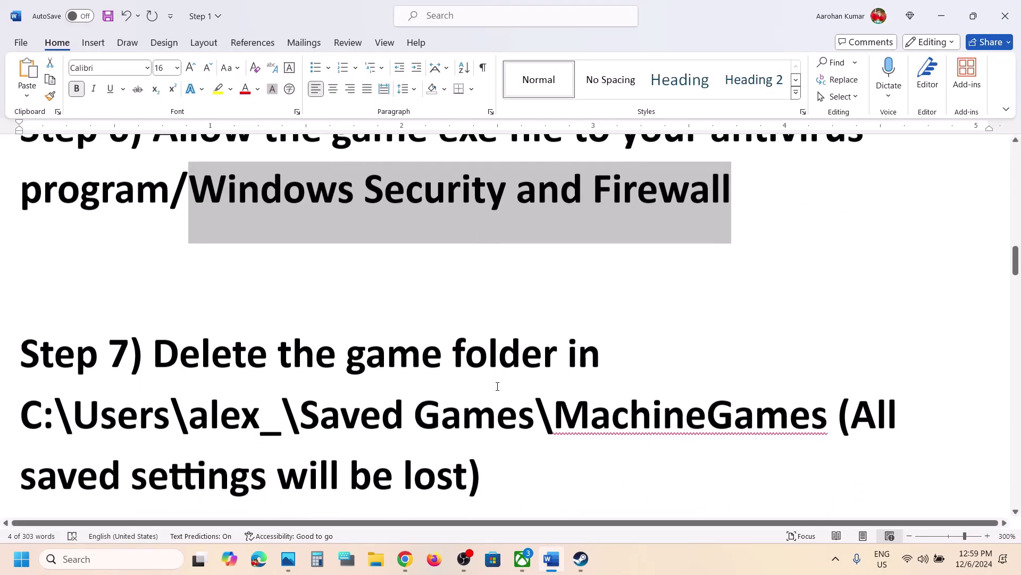
pyautogui.scroll(-1, 497, 386)
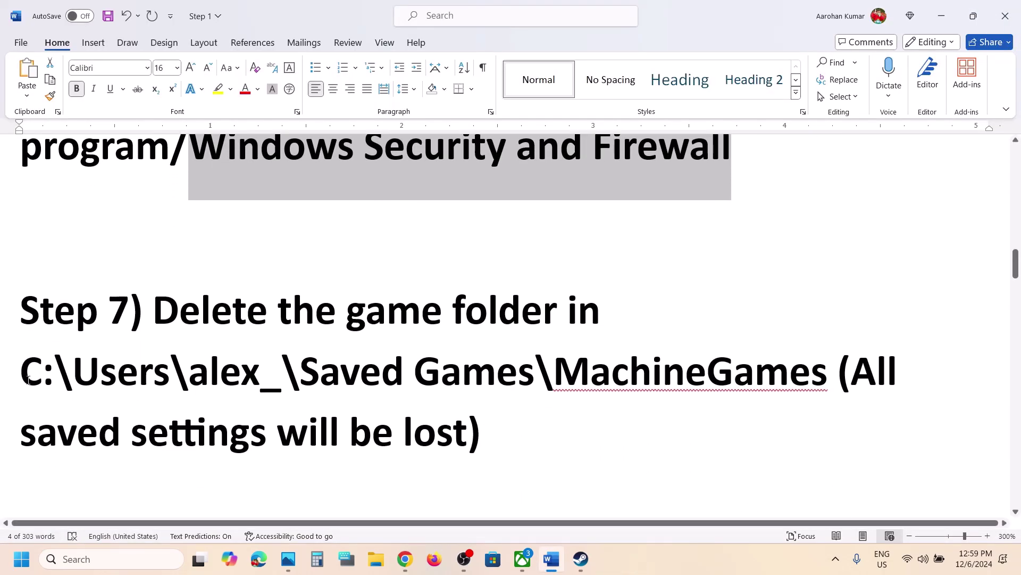
# - Switch to File Explorer and open the current account's profile folder under C:\Users
pyautogui.click(376, 559)
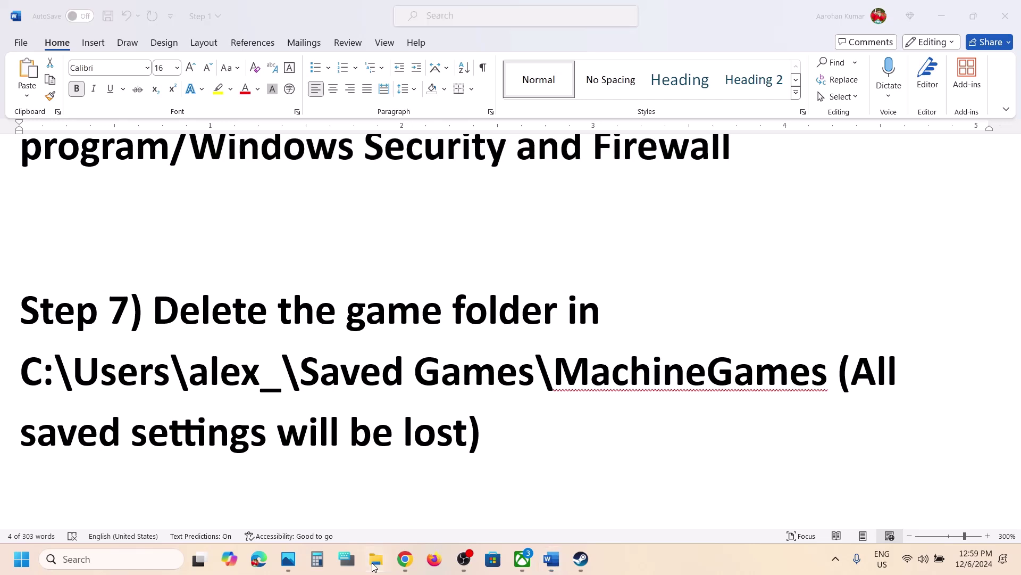
pyautogui.click(66, 381)
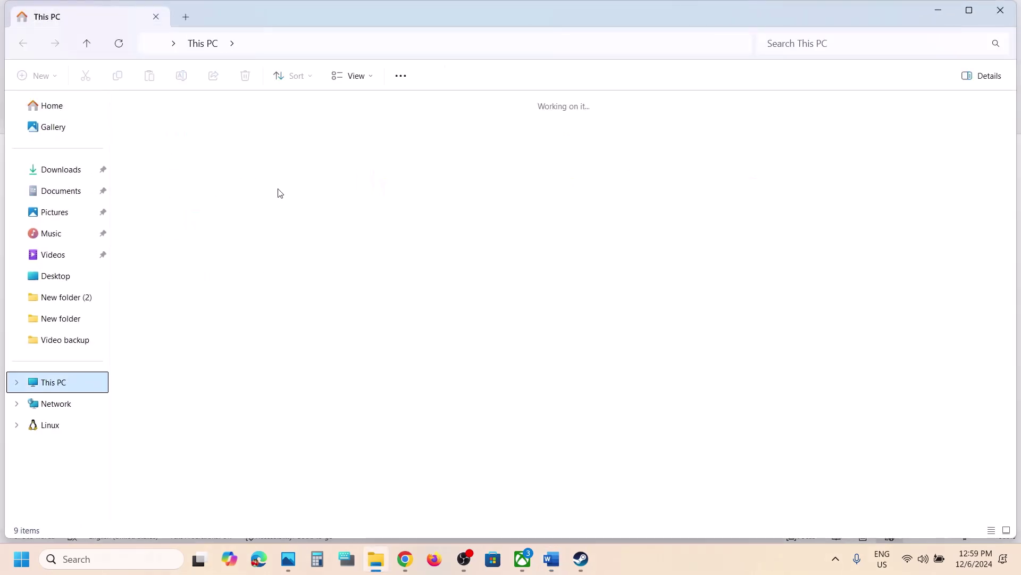
pyautogui.doubleClick(221, 147)
pyautogui.scroll(-1, 219, 146)
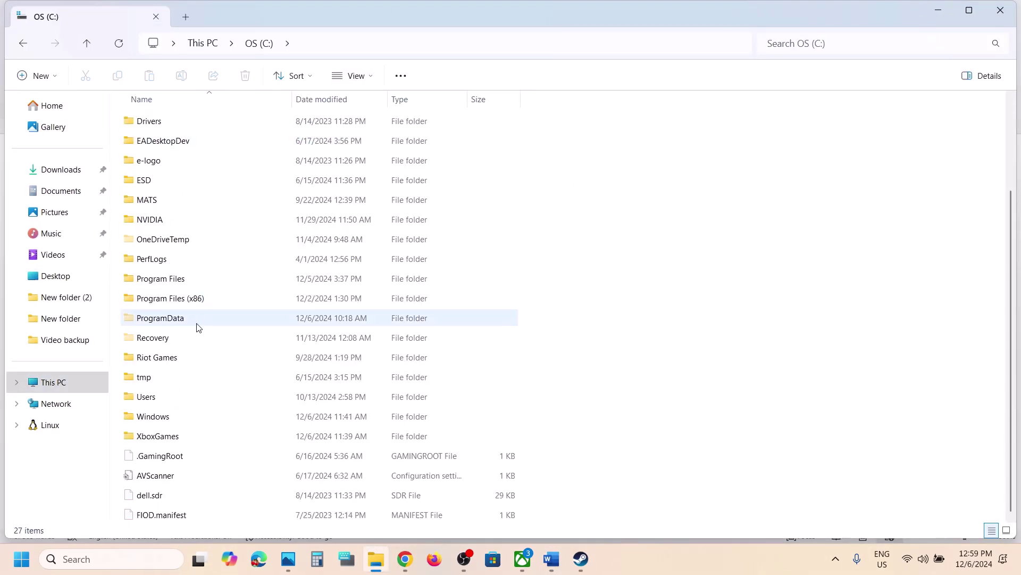
pyautogui.doubleClick(146, 397)
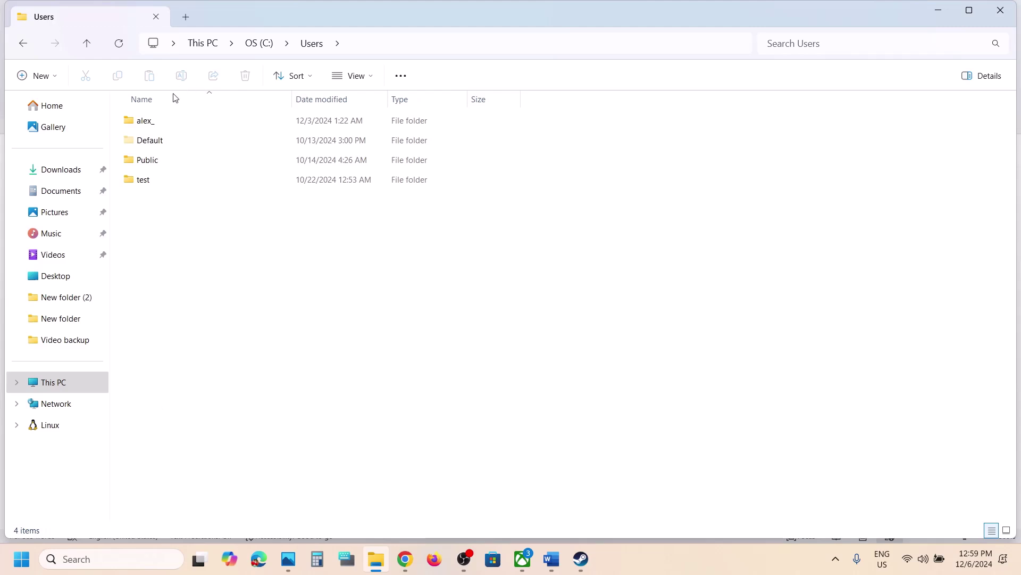
pyautogui.click(153, 126)
pyautogui.doubleClick(195, 128)
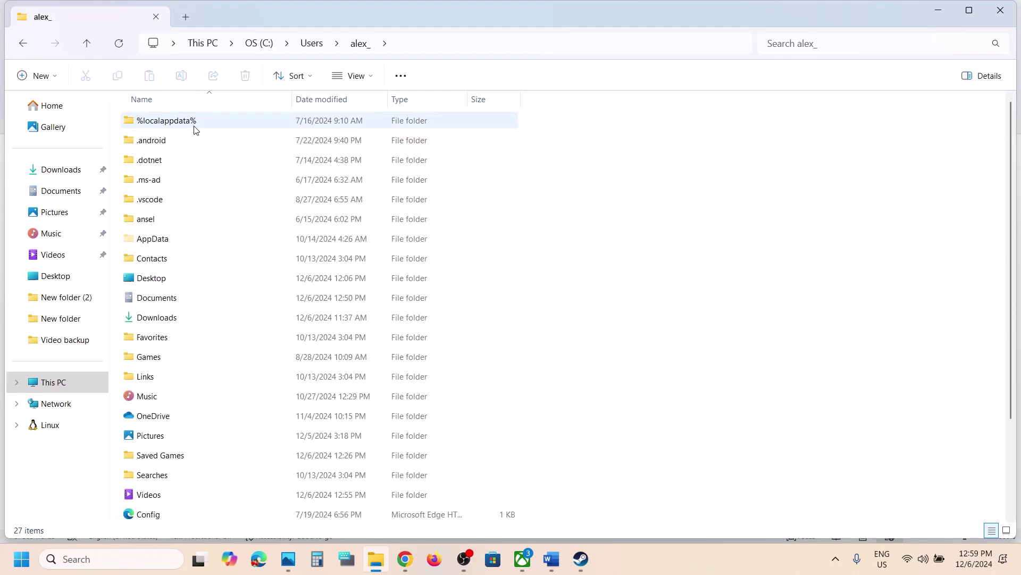
# - Open the MachineGames folder inside Saved Games and select its TheGreatCircle folder
pyautogui.scroll(-2, 190, 251)
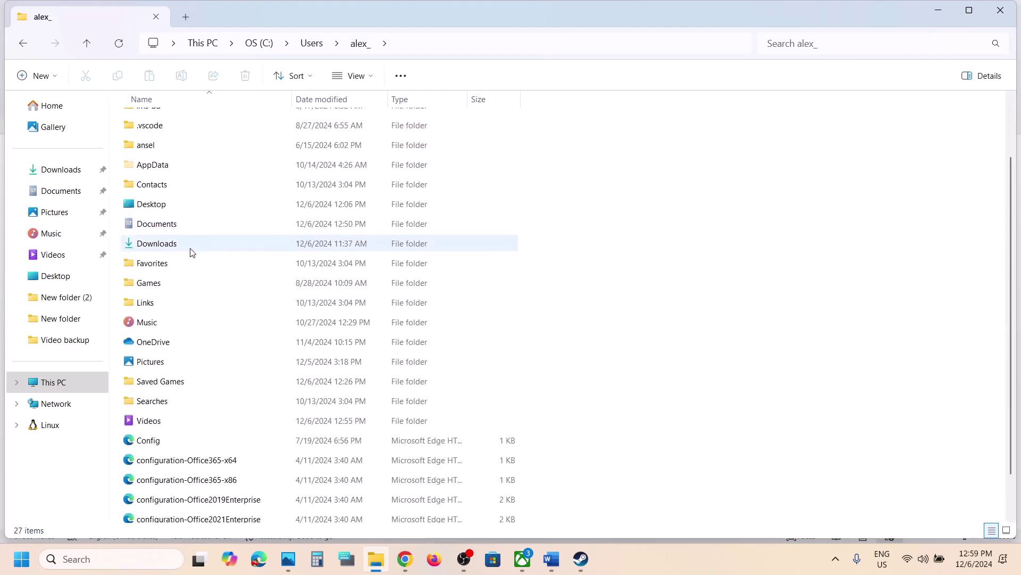
pyautogui.click(164, 382)
pyautogui.doubleClick(190, 379)
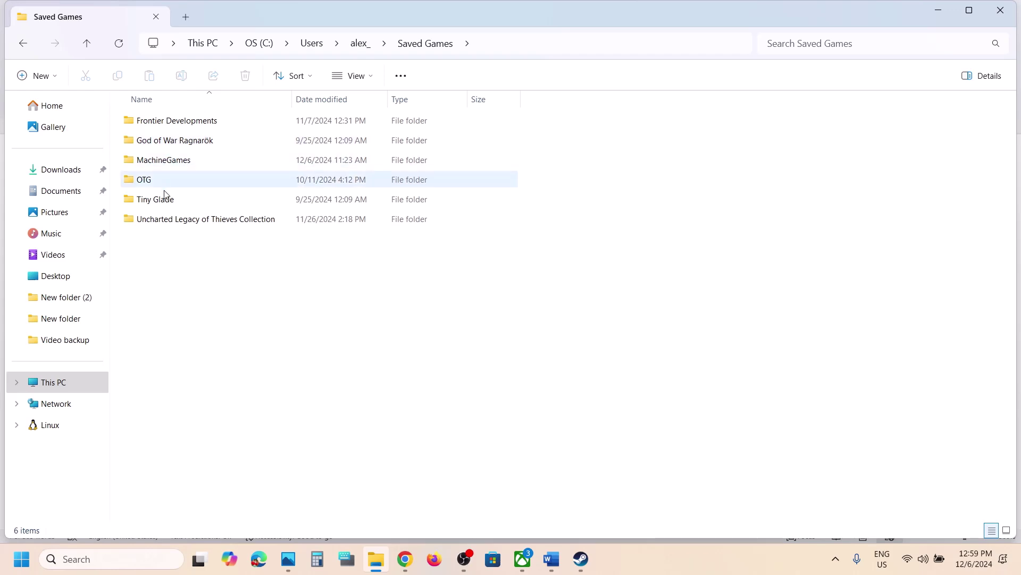
pyautogui.click(159, 161)
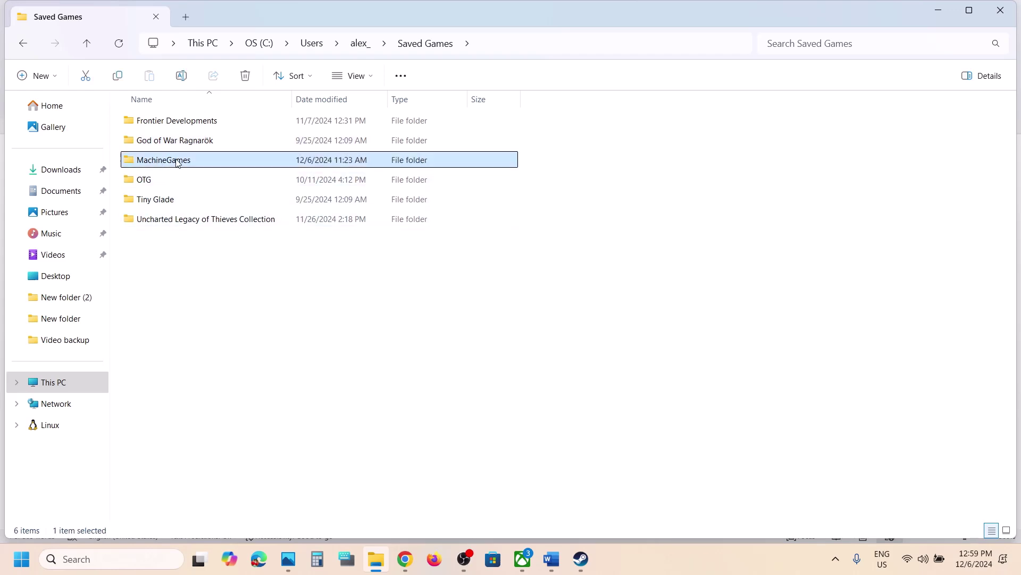
pyautogui.doubleClick(178, 163)
pyautogui.click(180, 120)
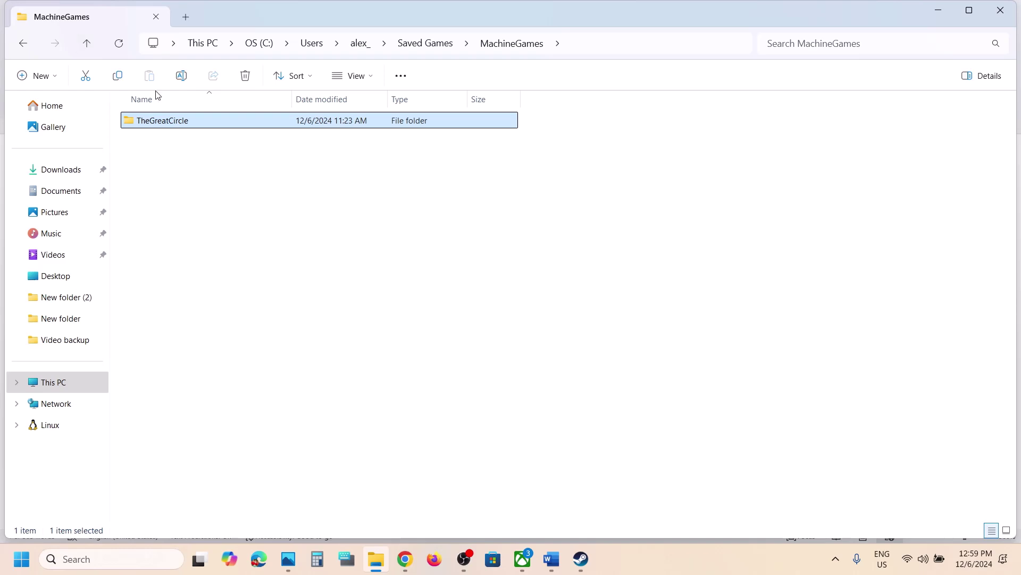
# - Look through the base folder inside TheGreatCircle and return to the MachineGames folder
pyautogui.doubleClick(153, 124)
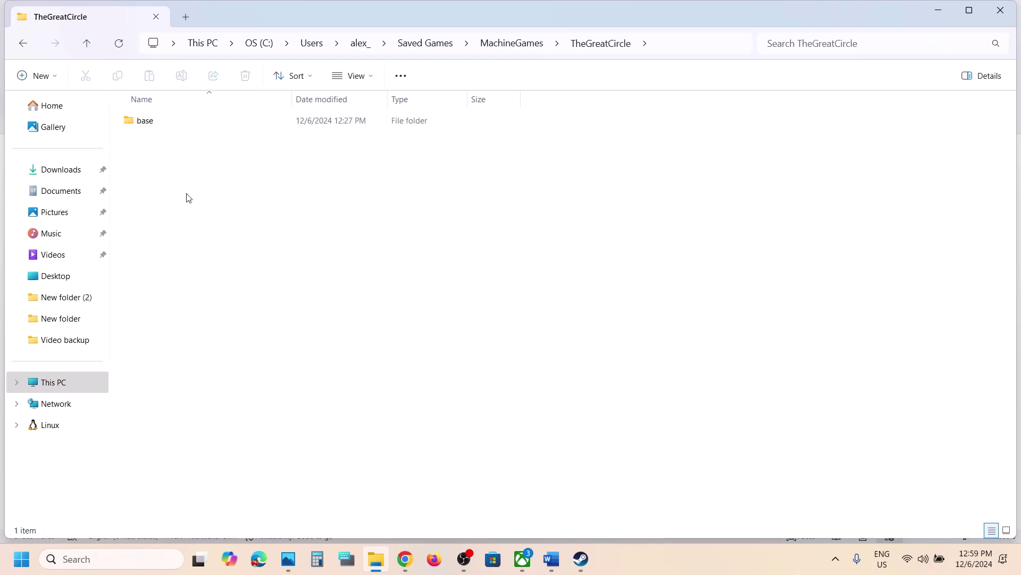
pyautogui.doubleClick(154, 127)
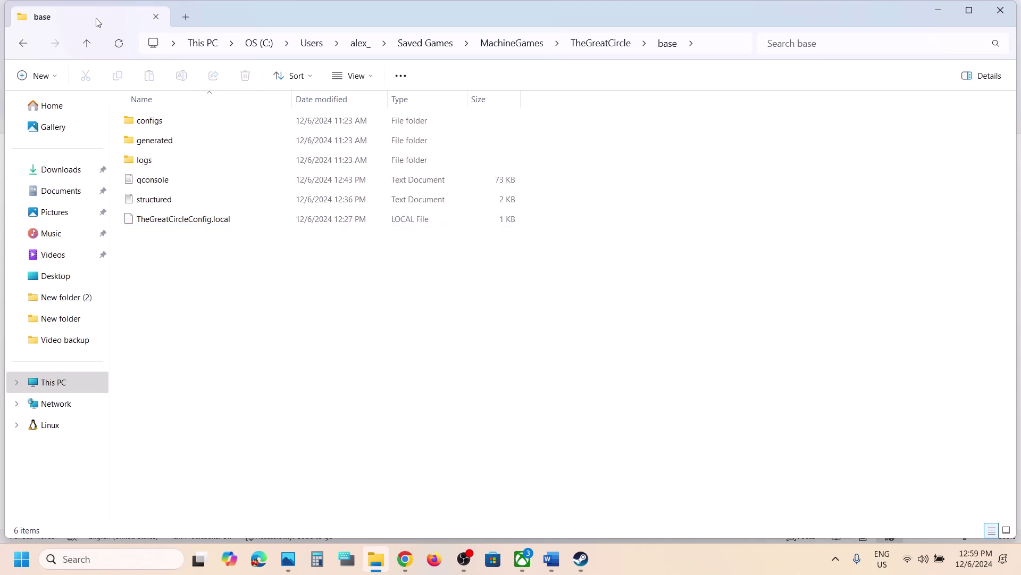
pyautogui.click(87, 48)
pyautogui.click(87, 47)
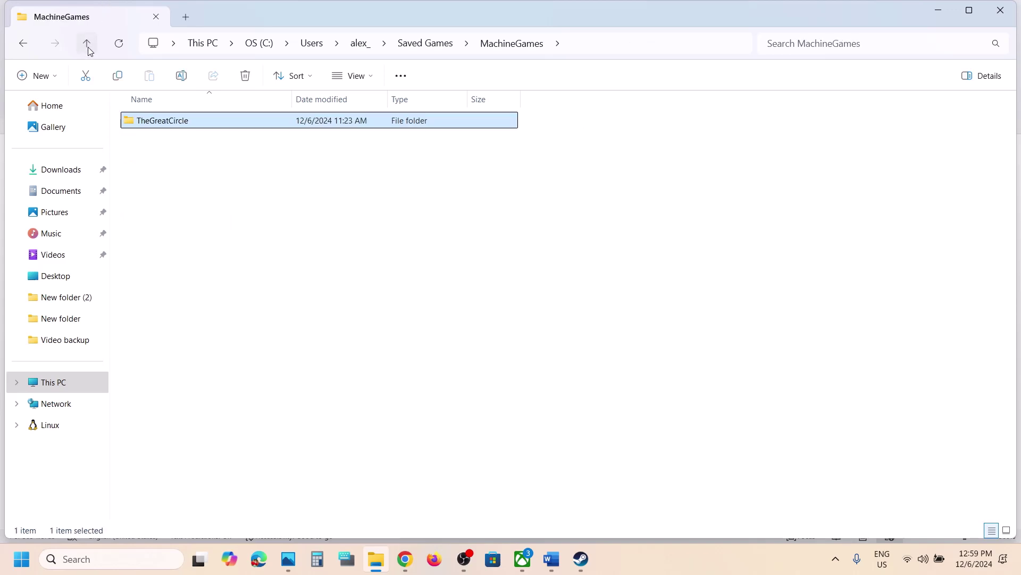
# - Delete the TheGreatCircle folder from MachineGames and switch to Steam
pyautogui.rightClick(157, 126)
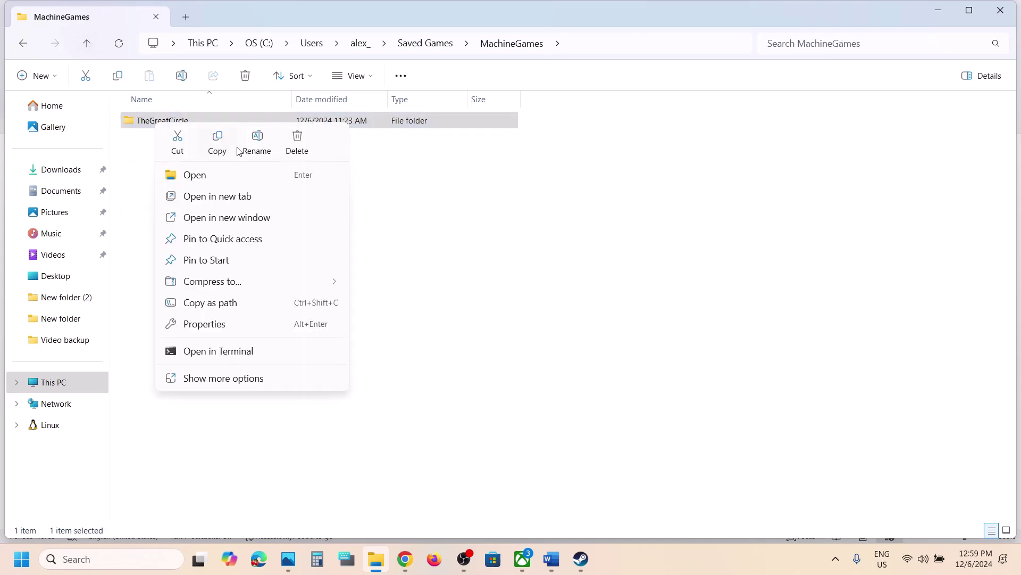
pyautogui.click(298, 139)
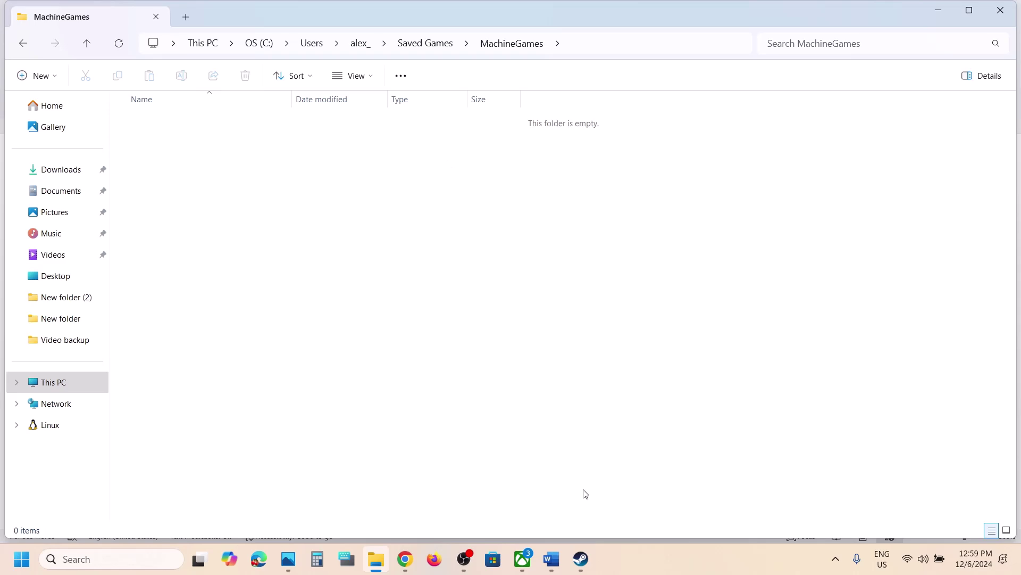
pyautogui.click(581, 565)
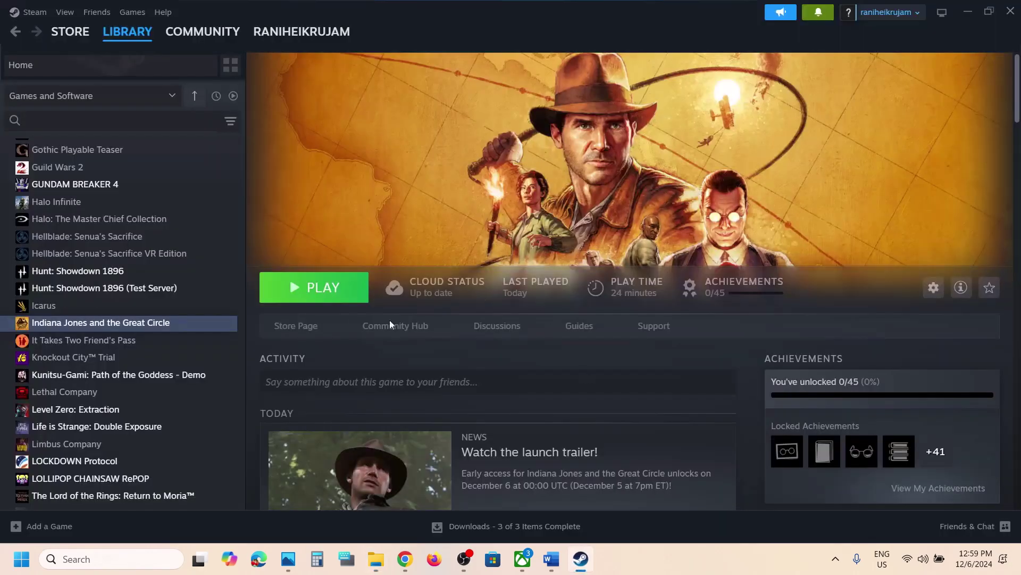
# - Switch to the Word guide and highlight Step 8's instruction on setting the Windows power plan to "Power Saver"
pyautogui.click(551, 565)
pyautogui.scroll(-5, 384, 335)
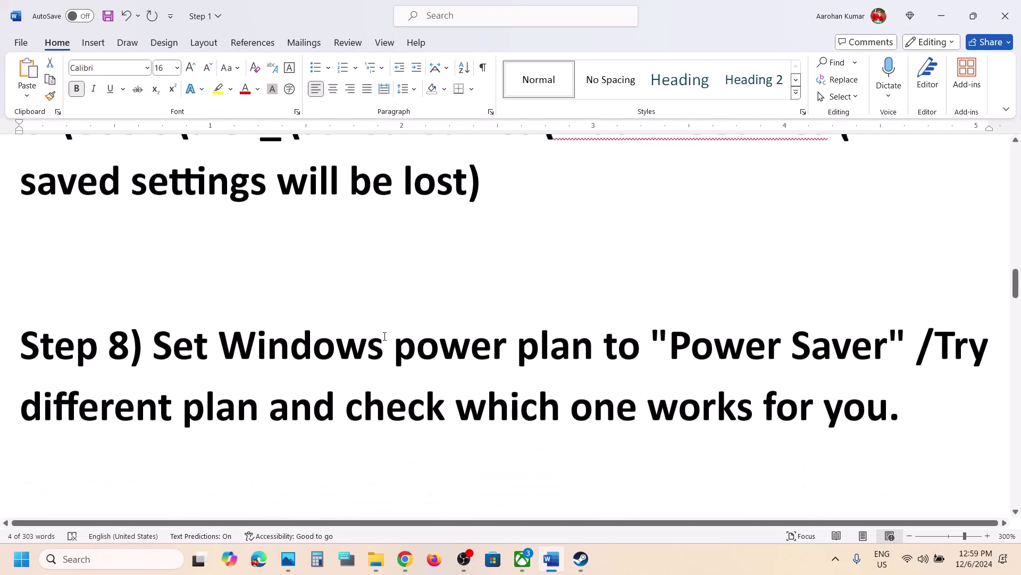
pyautogui.scroll(-1, 384, 336)
pyautogui.moveTo(184, 285); pyautogui.dragTo(787, 290)
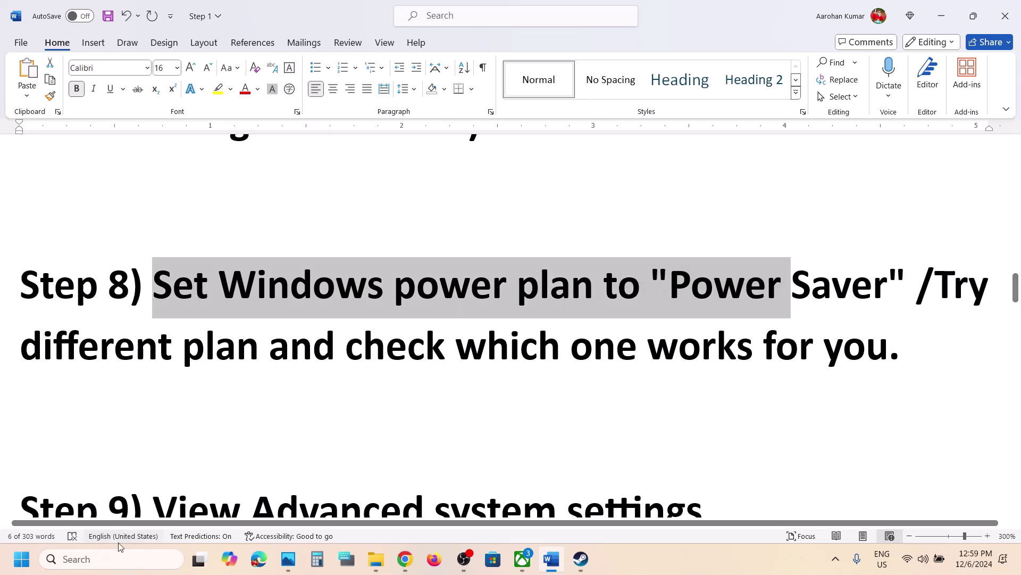
# - Search Windows for Control Panel and open its Power Options under Hardware and Sound
pyautogui.click(101, 556)
pyautogui.write('contro')
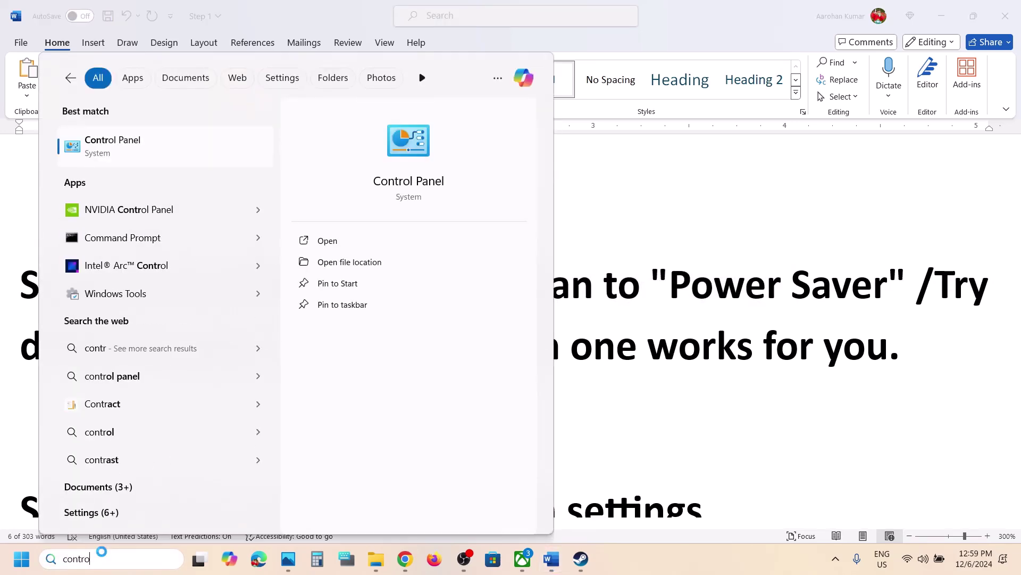
pyautogui.write('l')
pyautogui.press('Return')
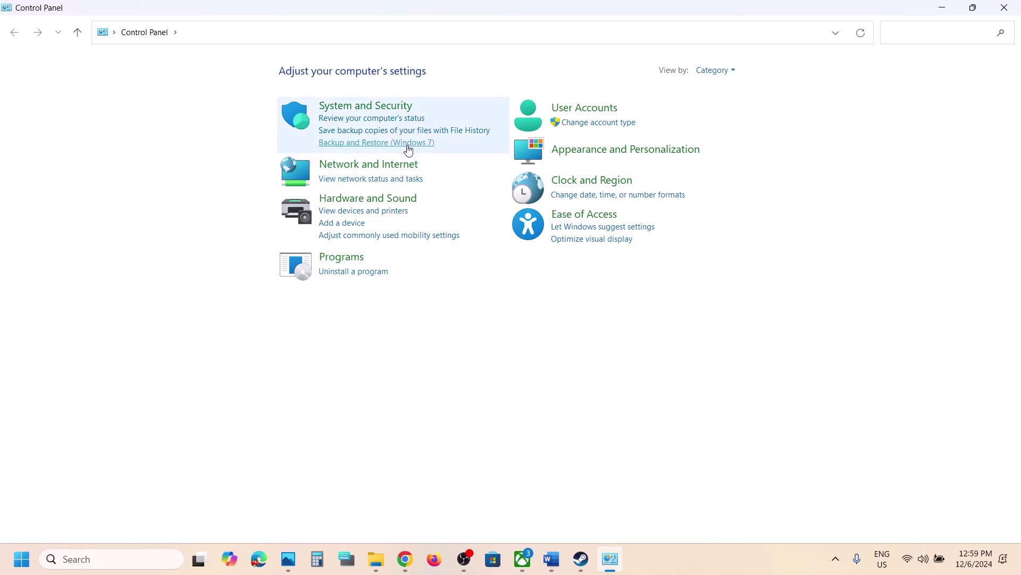
pyautogui.click(404, 200)
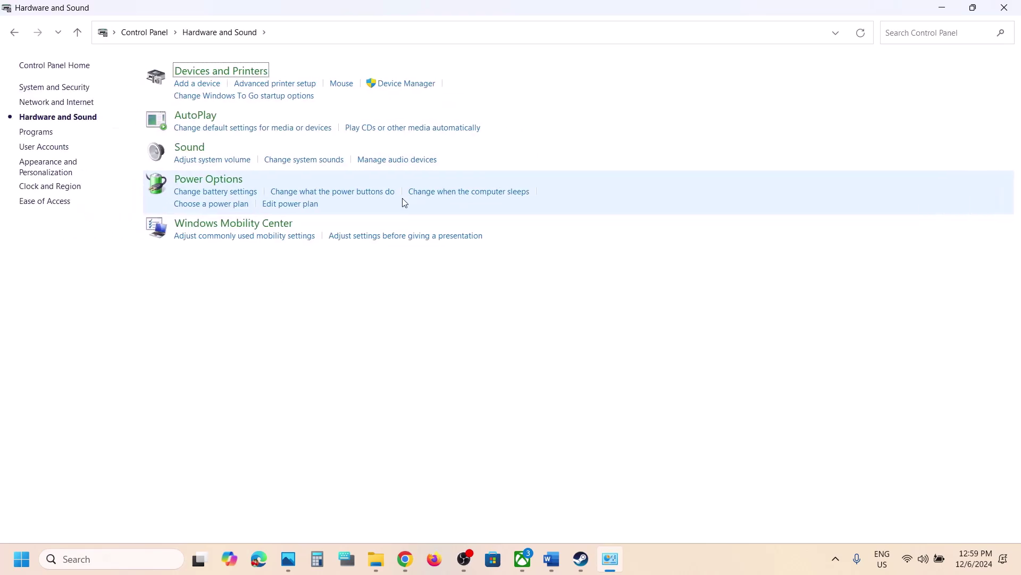
pyautogui.click(222, 183)
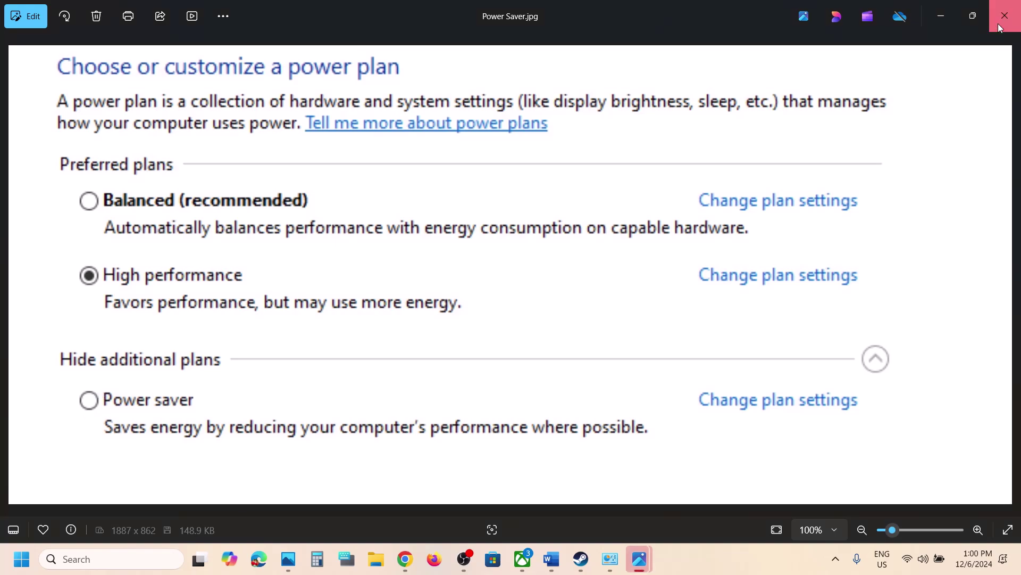
# - Dismiss the Power Saver.jpg picture, view the available power plans, and close Power Options
pyautogui.press('super+Down')
pyautogui.click(823, 80)
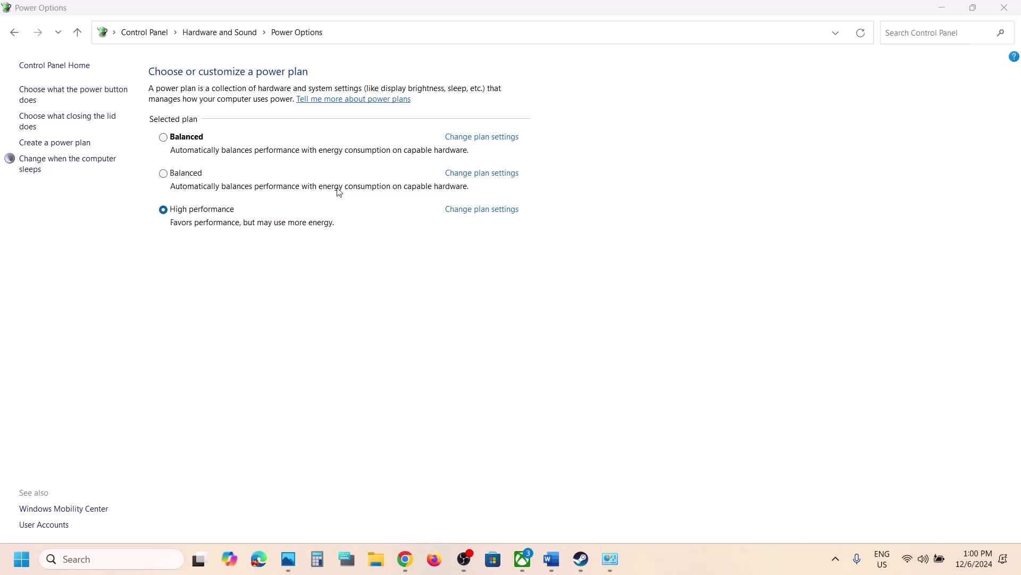
pyautogui.click(1005, 8)
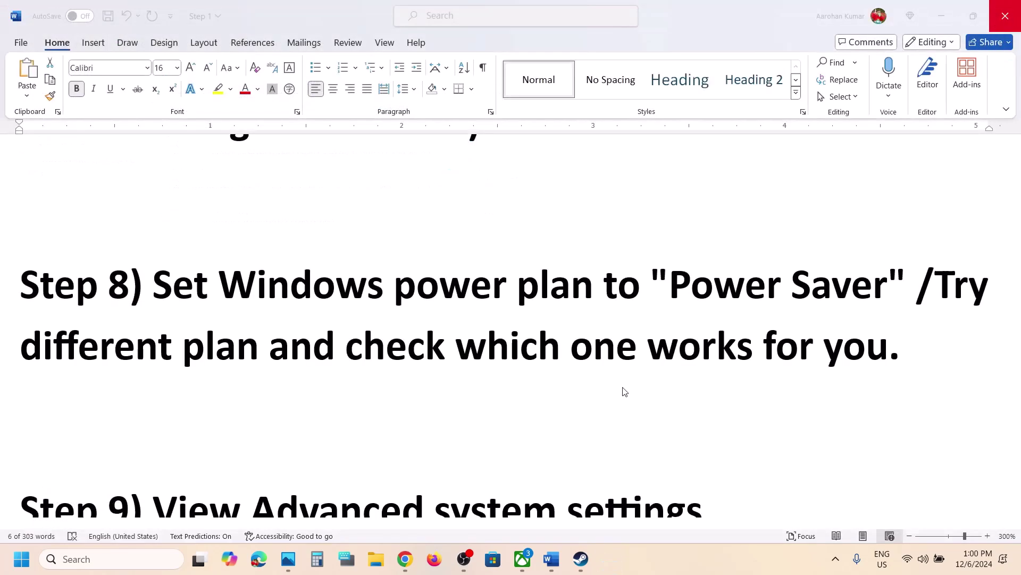
# - Go to Step 9 in the Word guide and highlight the phrase "View Advanced system settings"
pyautogui.scroll(-3, 553, 447)
pyautogui.scroll(2, 553, 448)
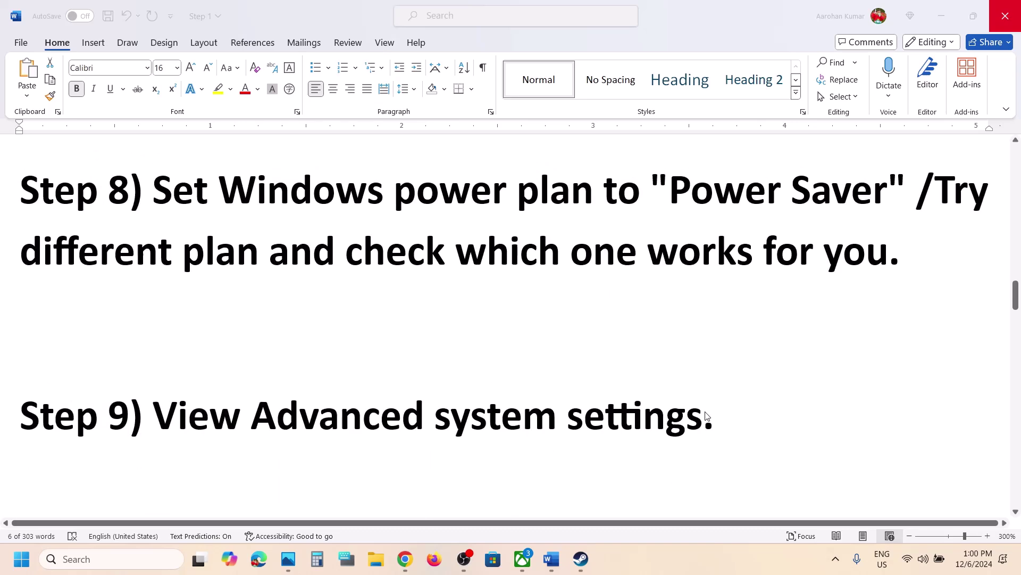
pyautogui.moveTo(226, 398); pyautogui.dragTo(194, 399)
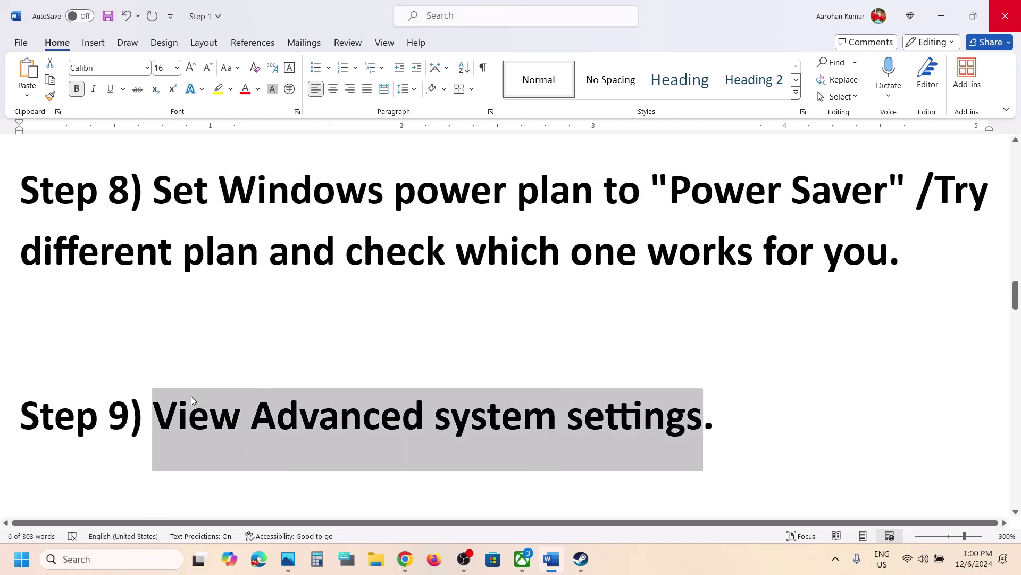
# - Search Windows for "View Advanced system settings" and open the Virtual Memory settings from the advanced performance options
pyautogui.click(84, 559)
pyautogui.write('View Advanced system settings')
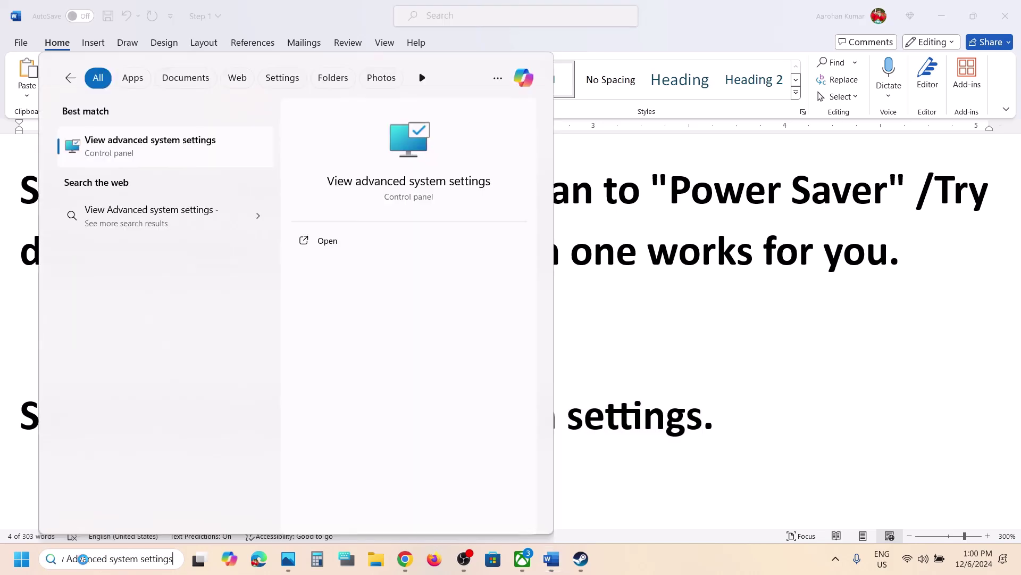
pyautogui.click(124, 147)
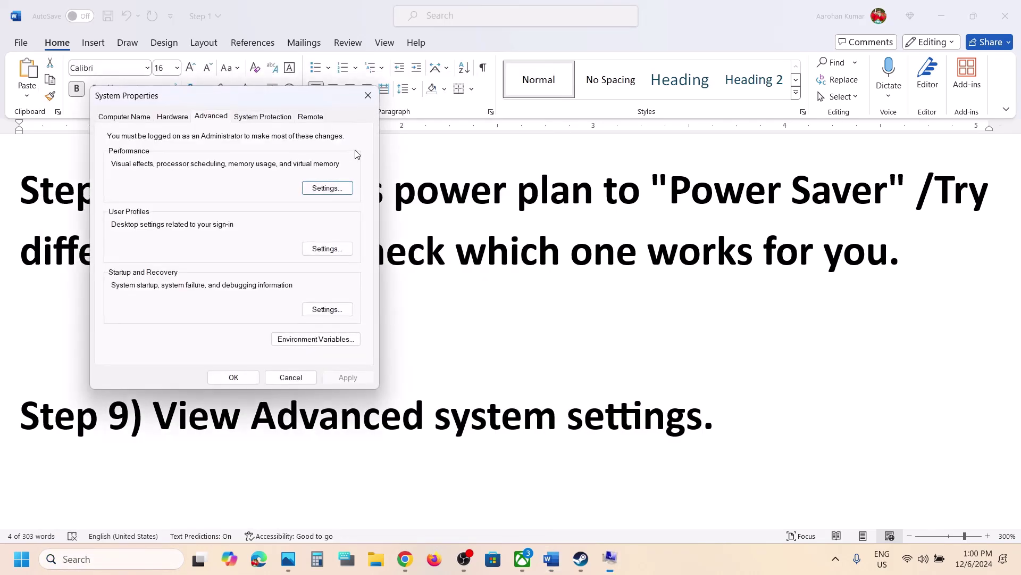
pyautogui.click(327, 188)
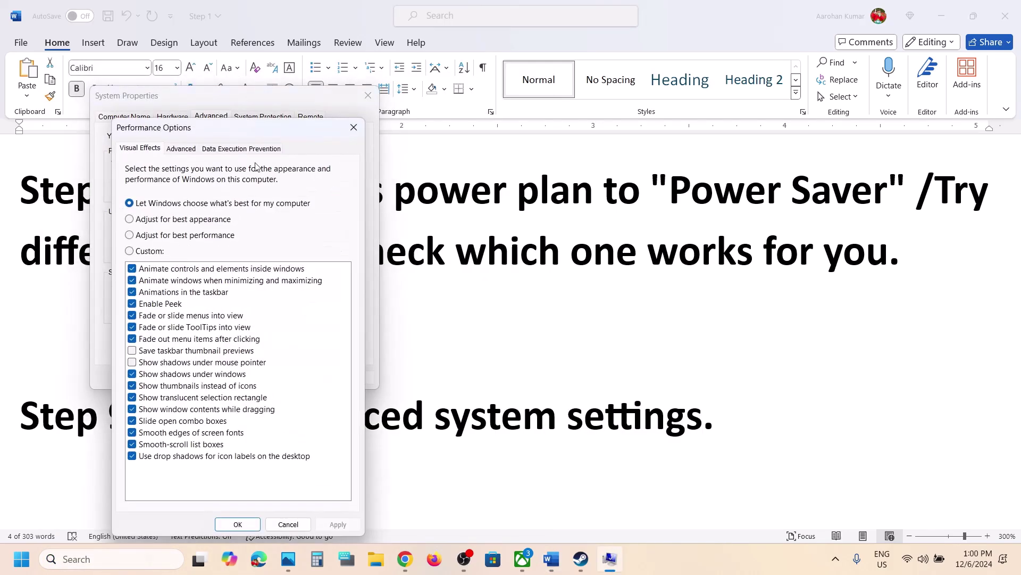
pyautogui.click(181, 149)
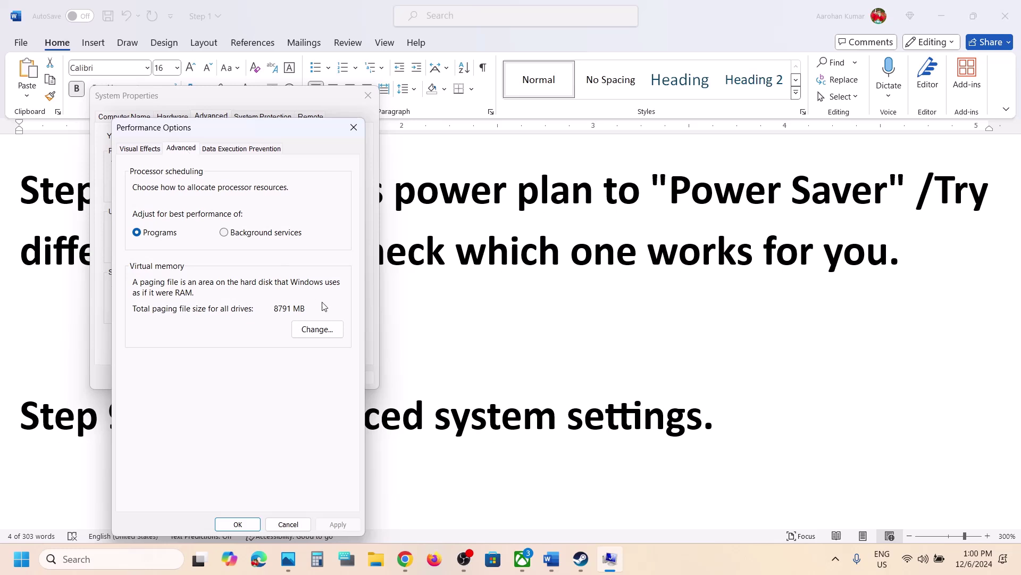
pyautogui.click(317, 330)
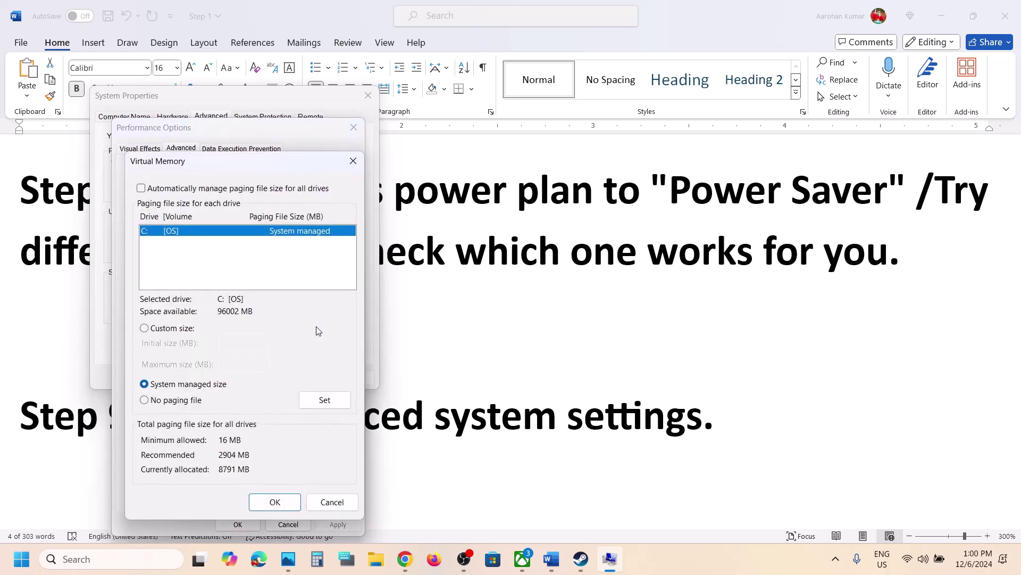
# - Enable automatic paging file size management for all drives and confirm the Virtual Memory, Performance Options and System Properties dialogs
pyautogui.click(141, 189)
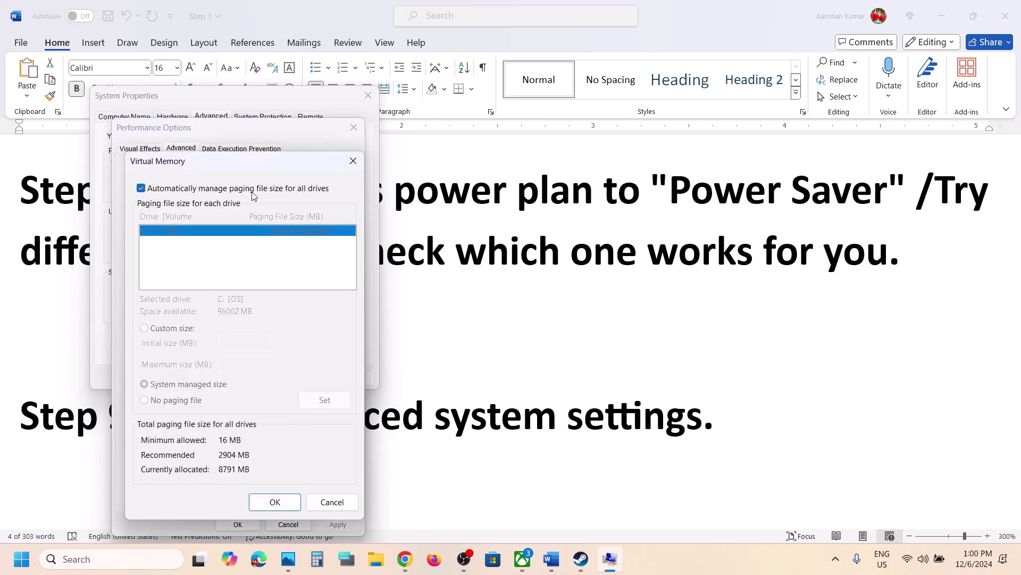
pyautogui.click(294, 506)
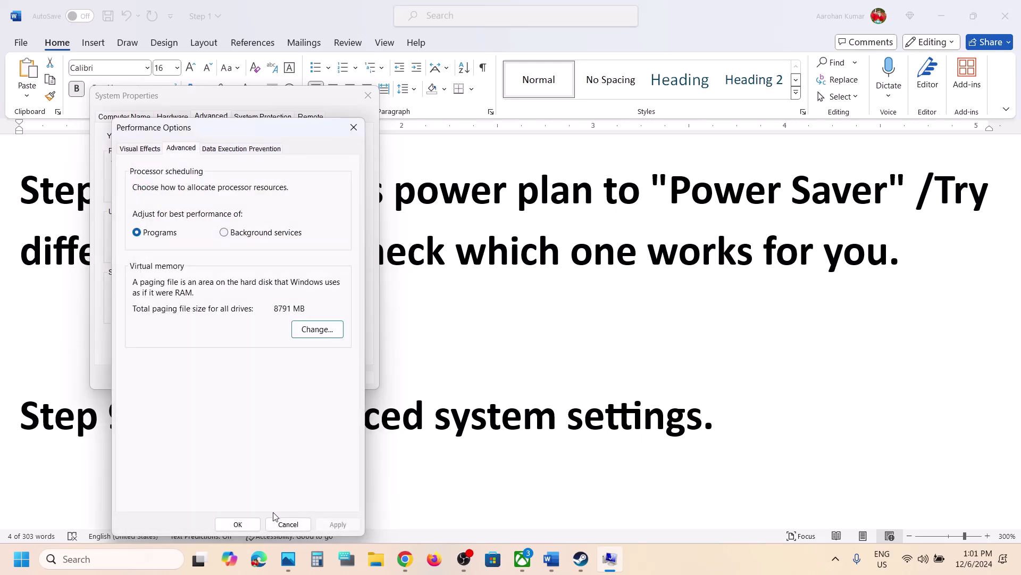
pyautogui.click(237, 524)
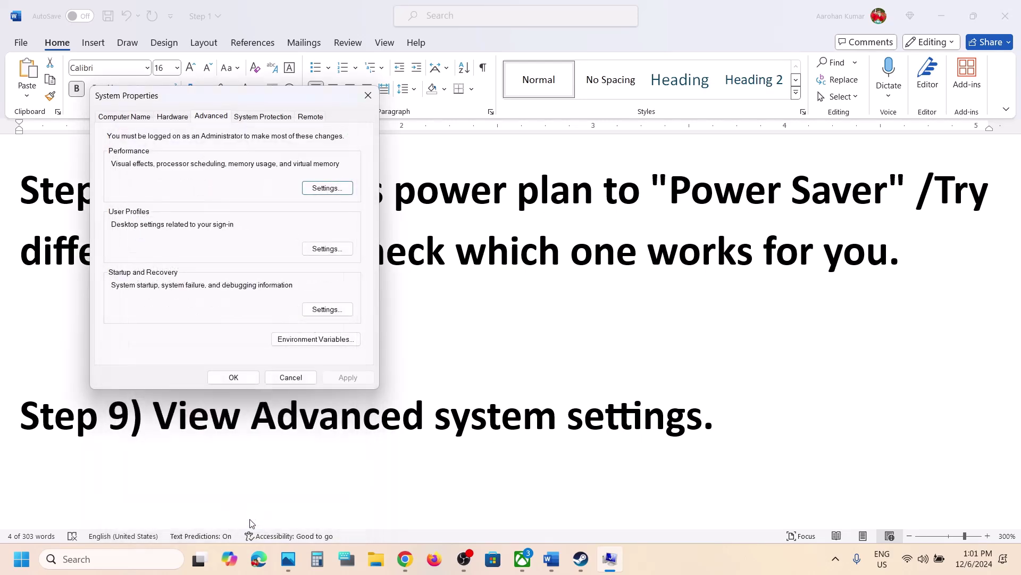
pyautogui.click(251, 377)
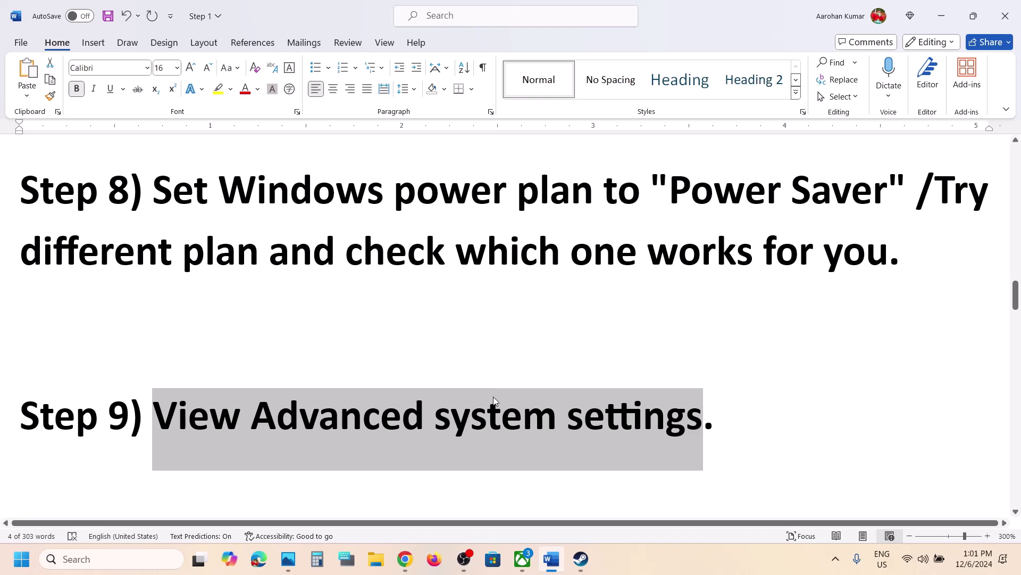
# - Search for "View Advanced system settings" again and reopen the Virtual Memory settings
pyautogui.click(128, 558)
pyautogui.write('View Advanced system settings')
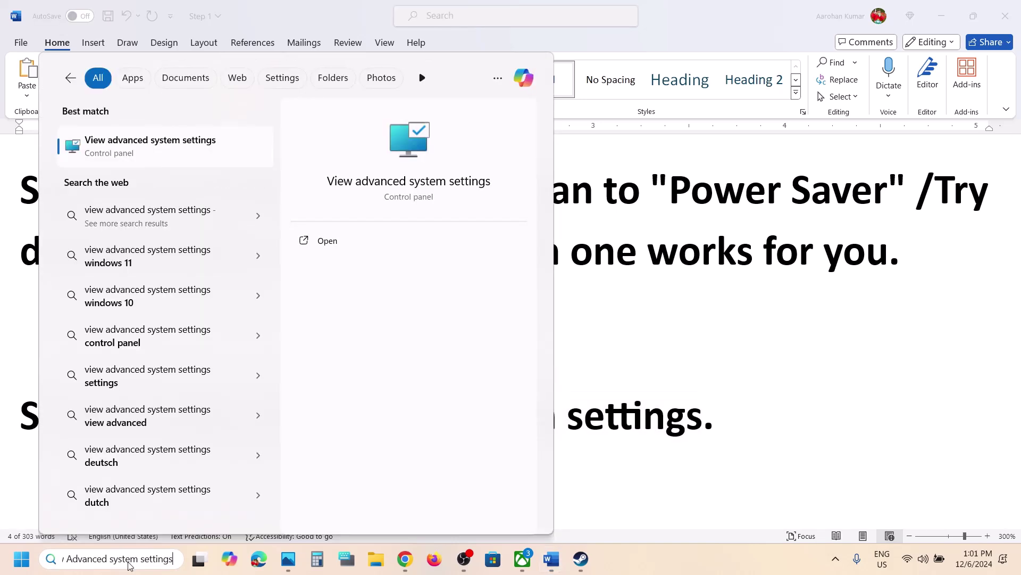
pyautogui.click(118, 148)
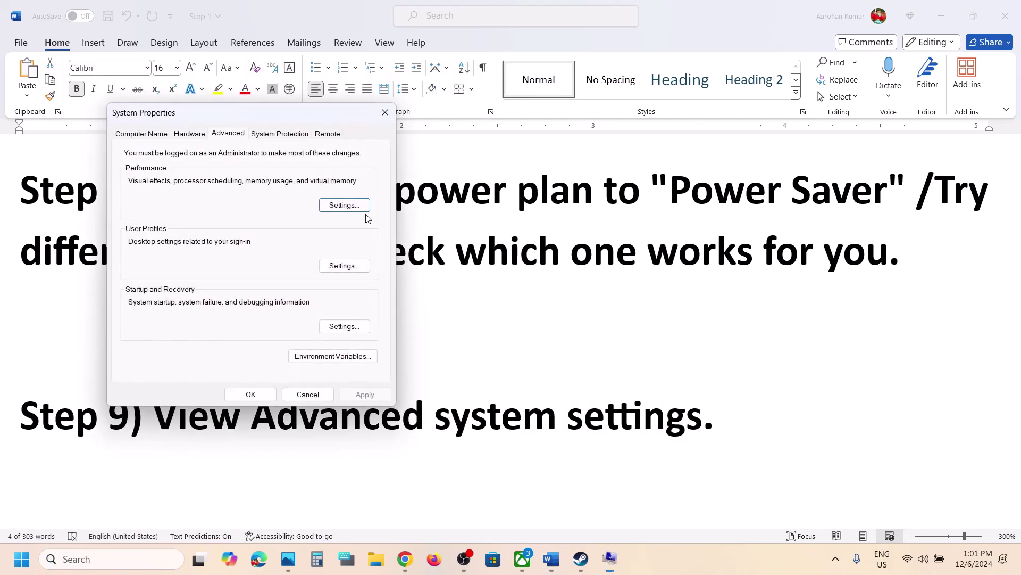
pyautogui.click(335, 206)
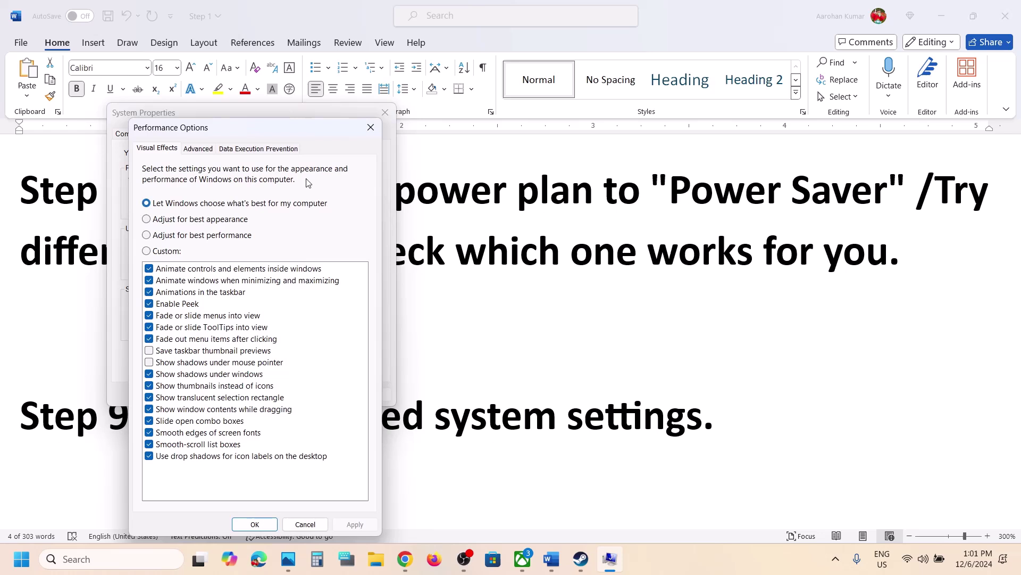
pyautogui.click(202, 151)
pyautogui.click(334, 329)
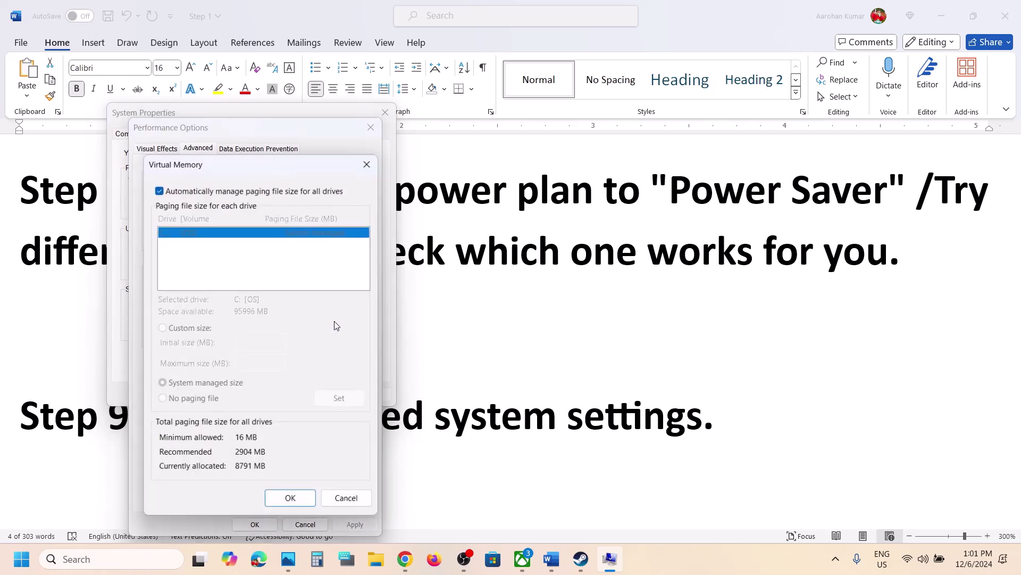
# - Turn off automatic paging file management, set drive C: to System managed size, and accept the virtual memory change
pyautogui.click(158, 189)
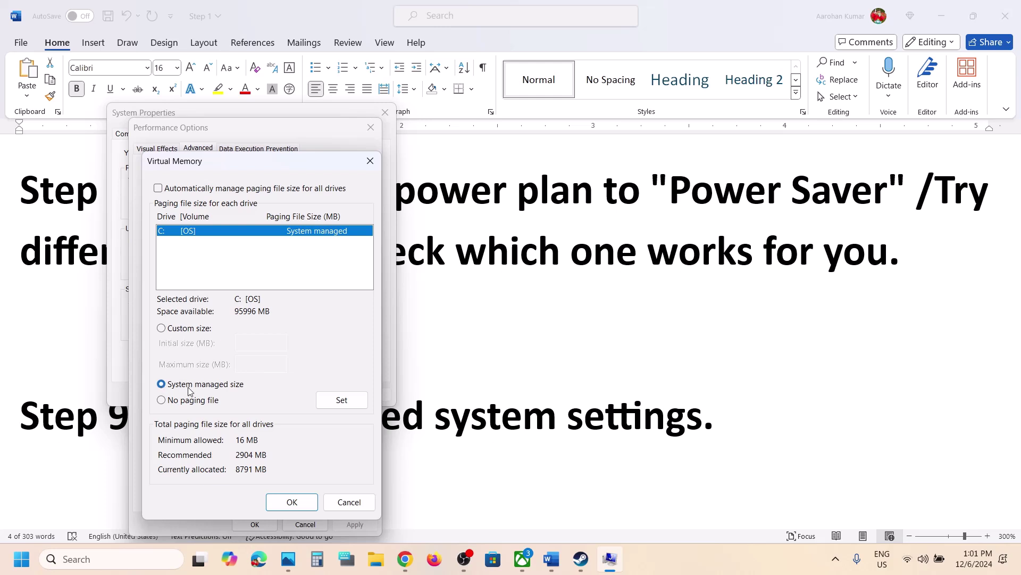
pyautogui.click(340, 402)
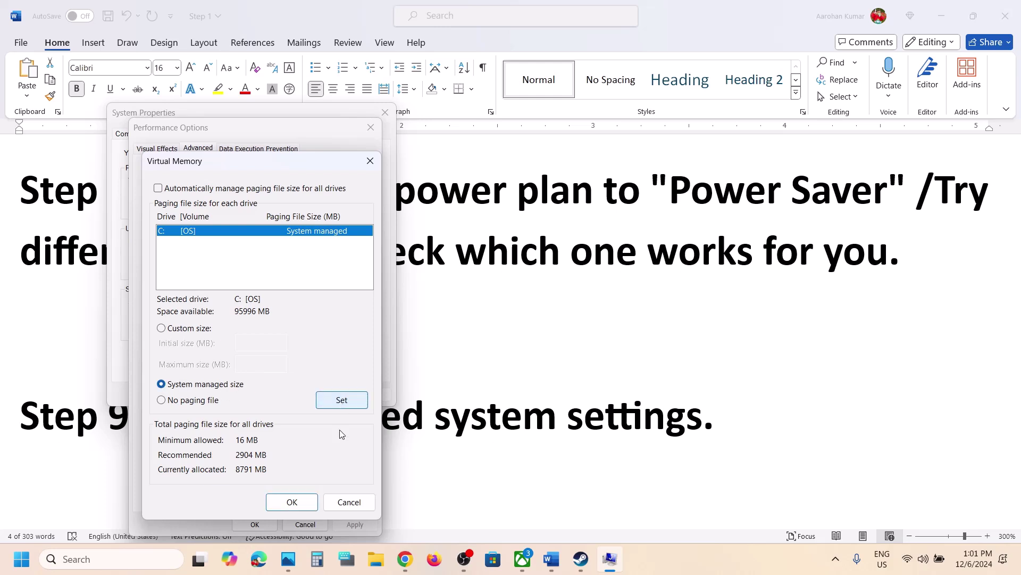
pyautogui.click(293, 503)
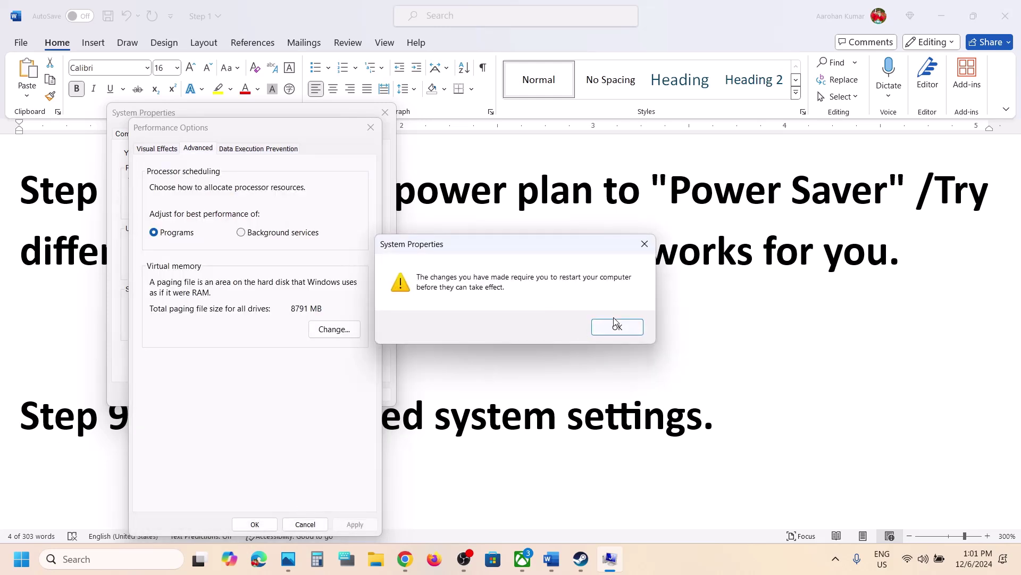
pyautogui.click(645, 243)
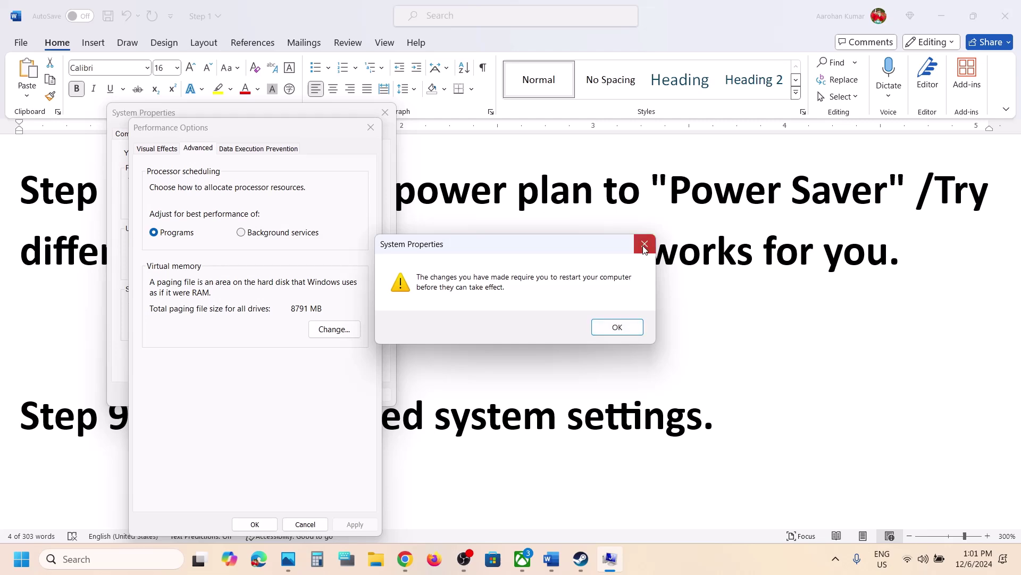
# - Confirm Performance Options and System Properties, leave the restart prompt, and return to the Word guide at Step 10
pyautogui.click(251, 526)
pyautogui.click(251, 394)
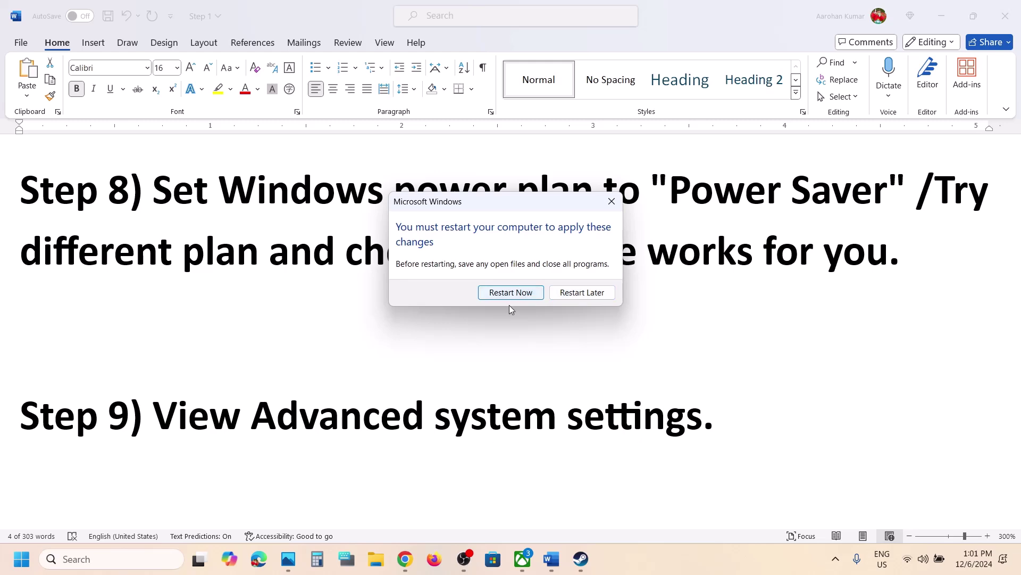
pyautogui.click(489, 349)
pyautogui.scroll(-5, 489, 350)
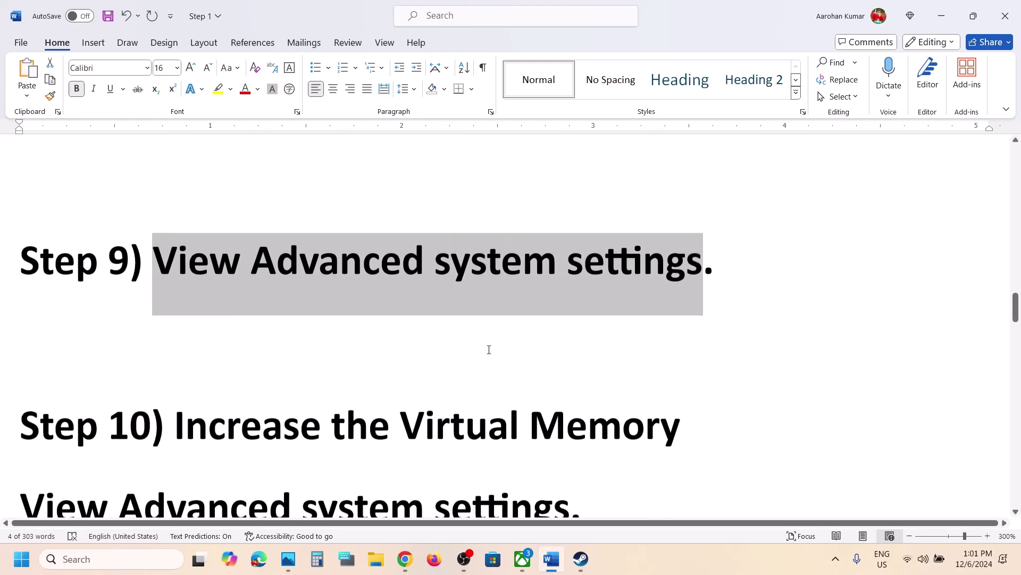
# - Highlight the guide's Step 10 virtual memory instruction and its "View Advanced system settings" line
pyautogui.moveTo(216, 320); pyautogui.dragTo(686, 319)
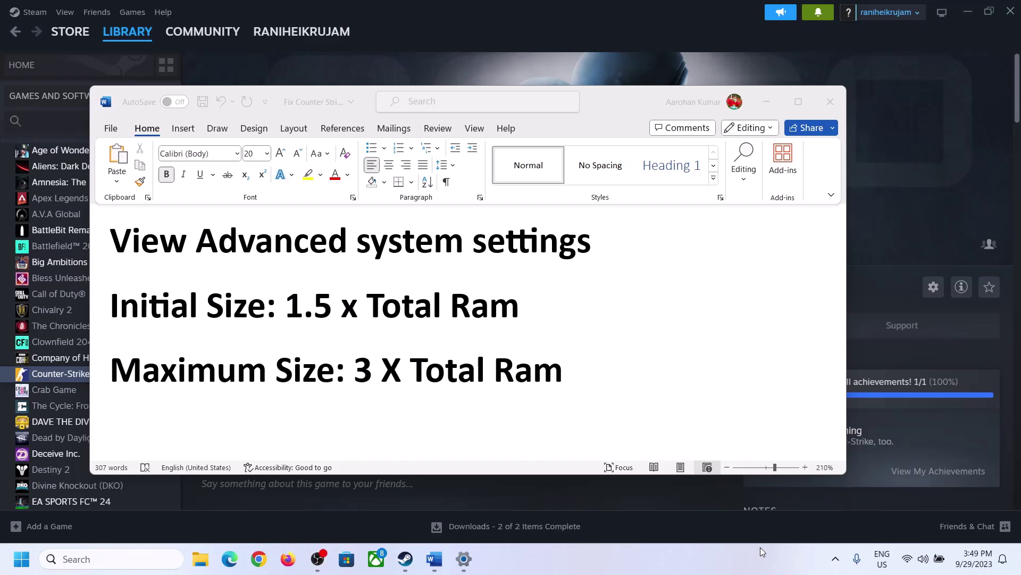
pyautogui.click(188, 238)
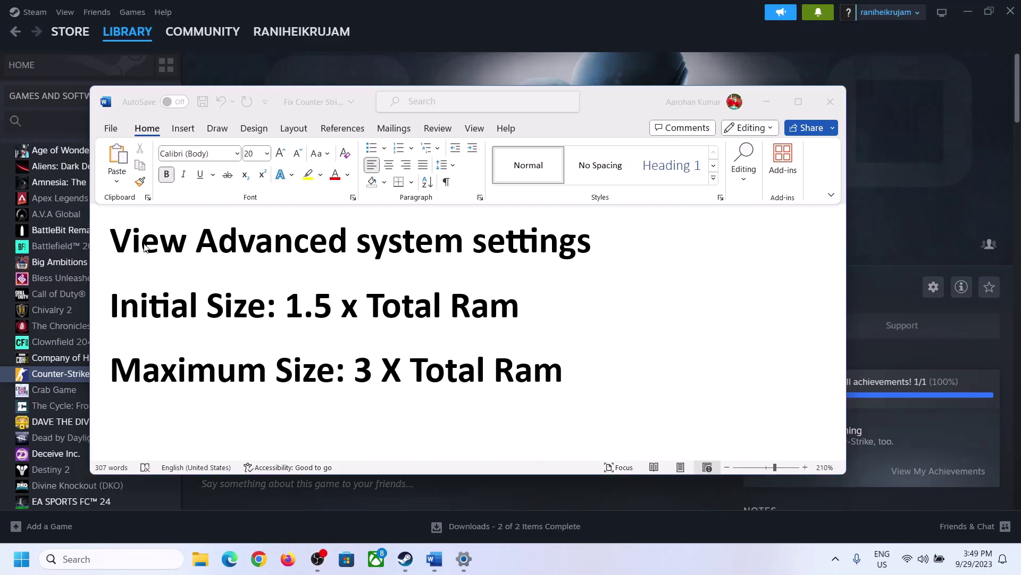
pyautogui.moveTo(121, 242); pyautogui.dragTo(557, 259)
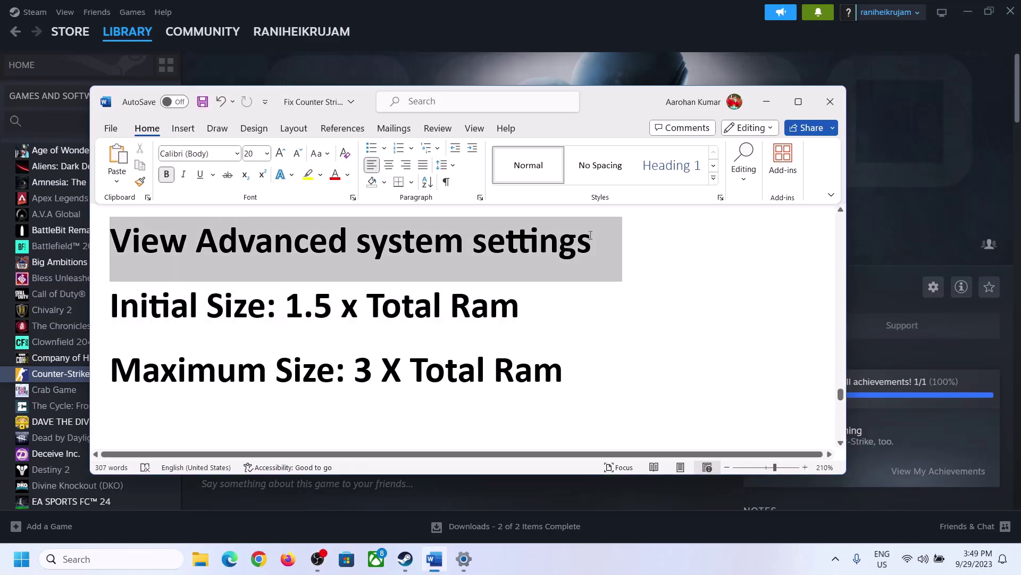
# - Search Windows for "Advanced system settings" and open the Virtual Memory dialog through the advanced performance settings
pyautogui.click(121, 559)
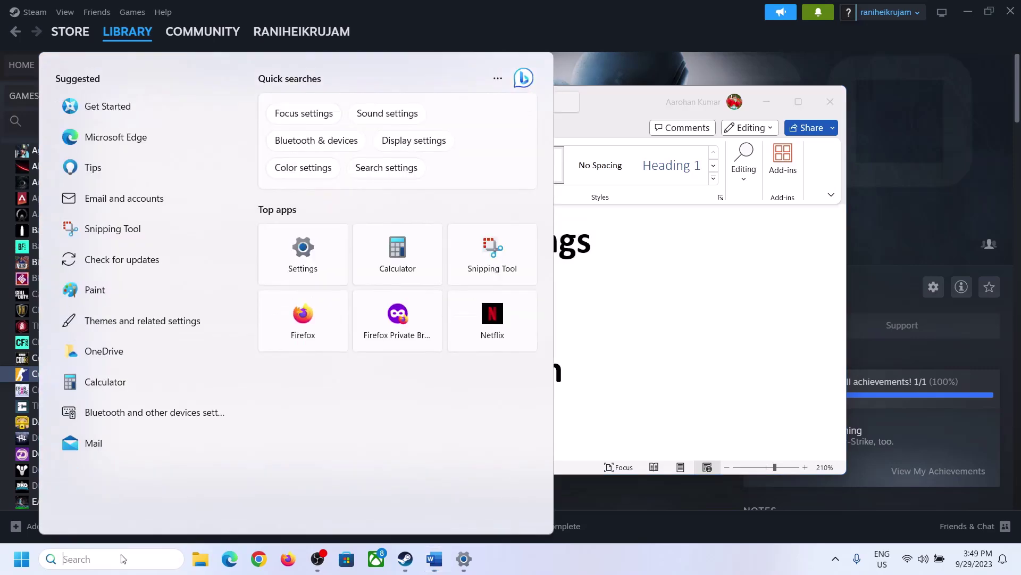
pyautogui.write('Advanced system settings')
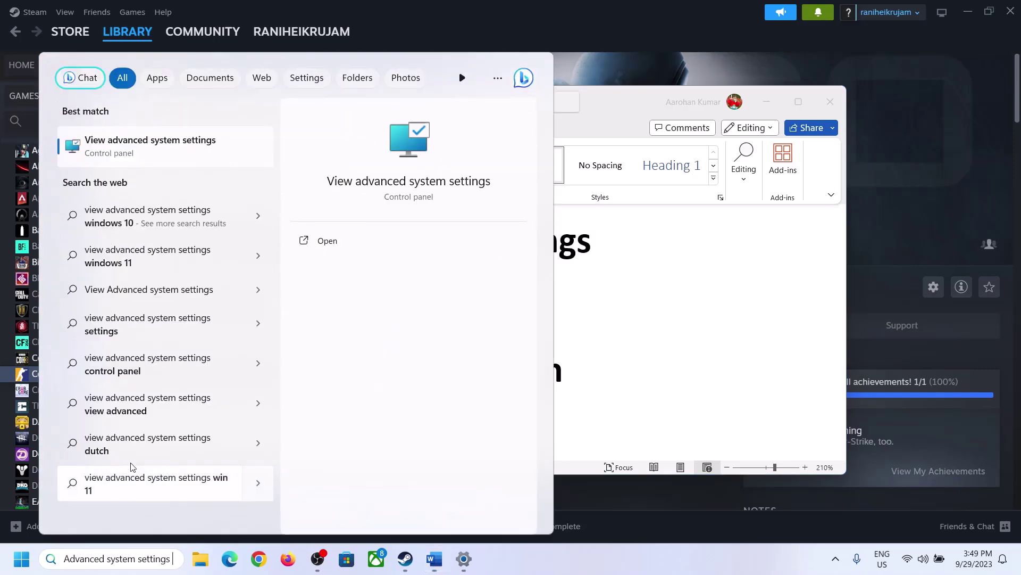
pyautogui.click(144, 146)
pyautogui.moveTo(211, 106); pyautogui.dragTo(456, 184)
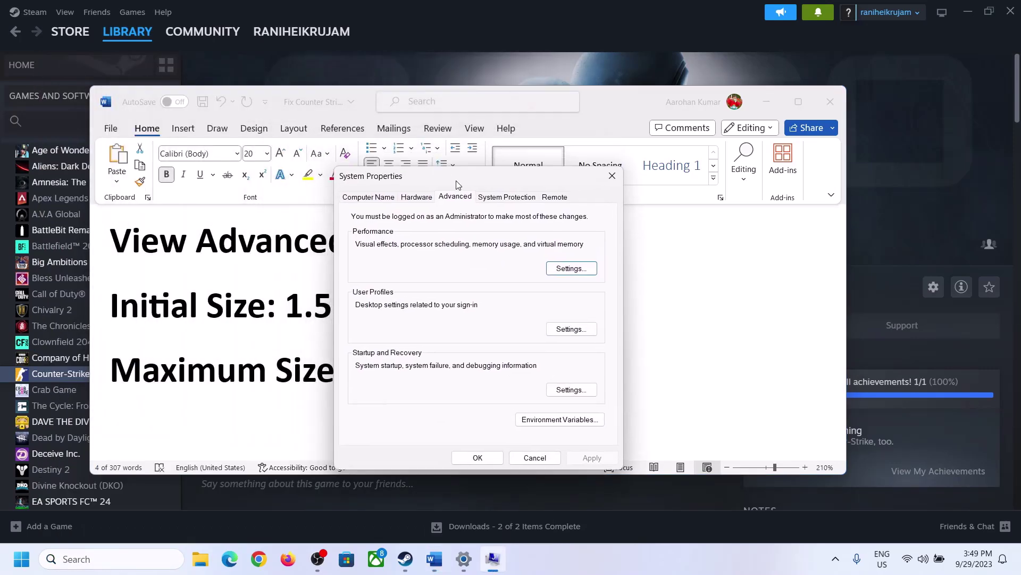
pyautogui.click(572, 270)
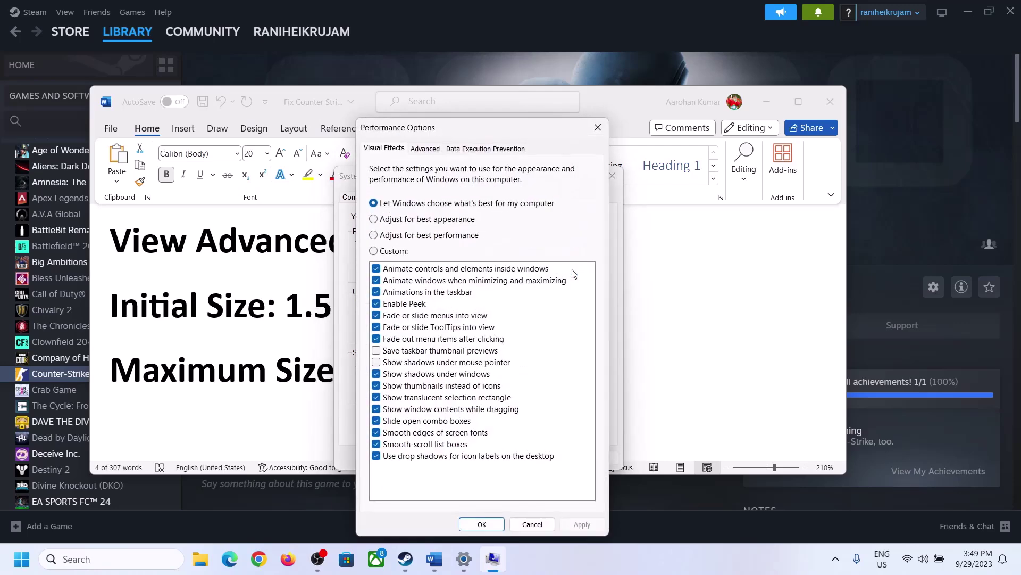
pyautogui.click(426, 148)
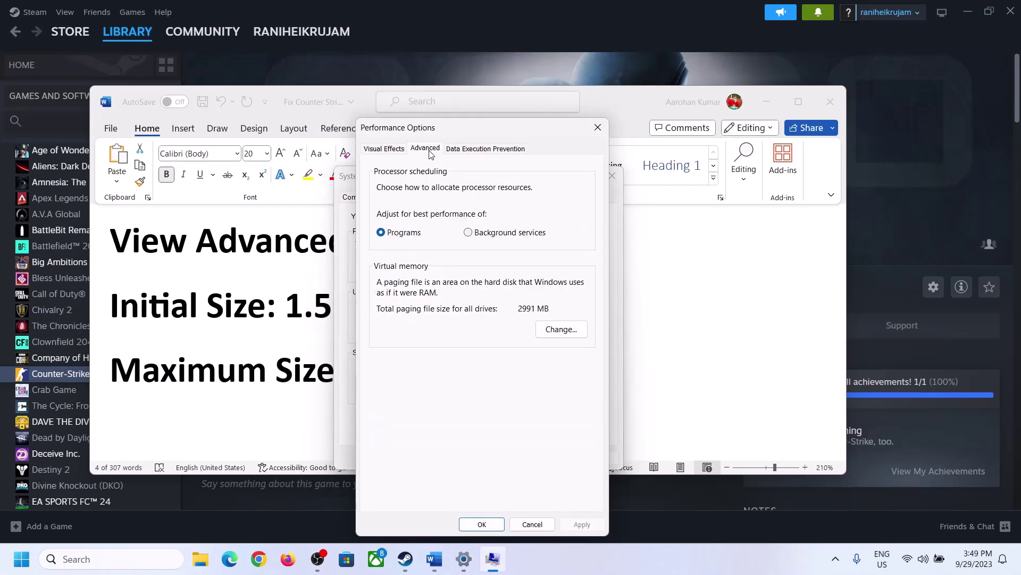
pyautogui.click(551, 329)
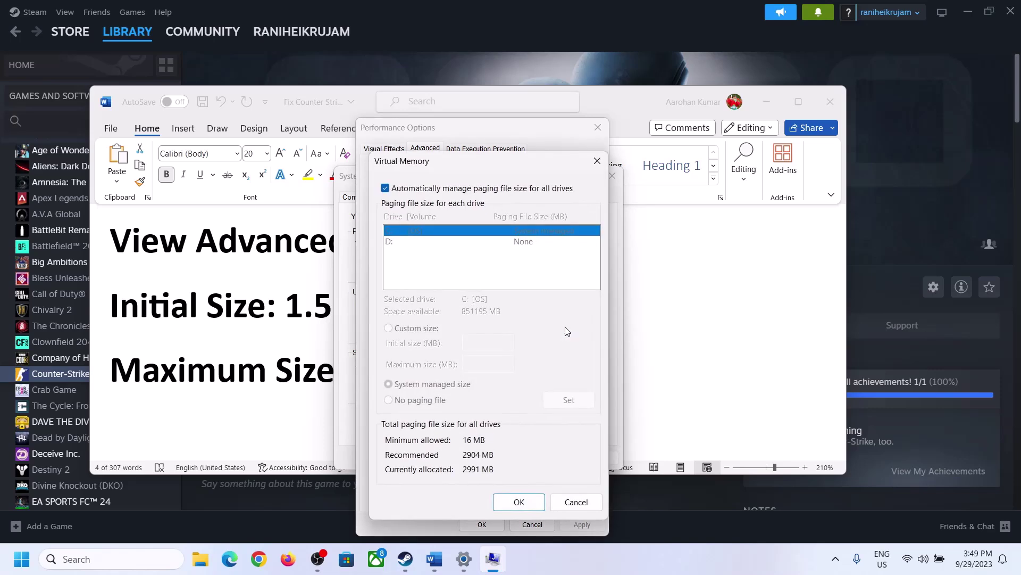